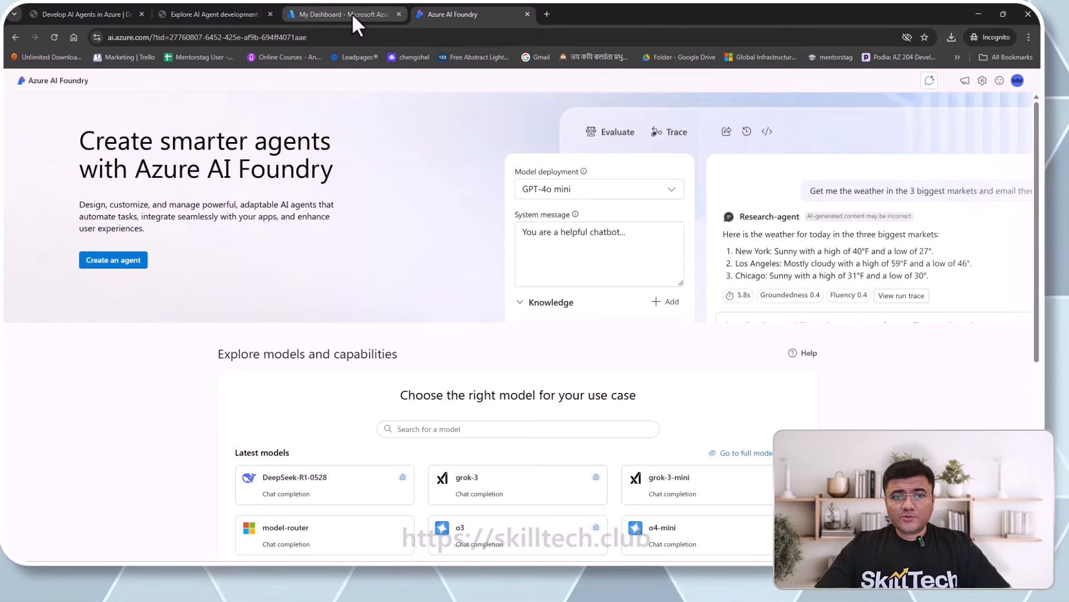
# - Leave the Azure portal dashboard for the Azure AI Foundry home page and look over it
pyautogui.click(333, 15)
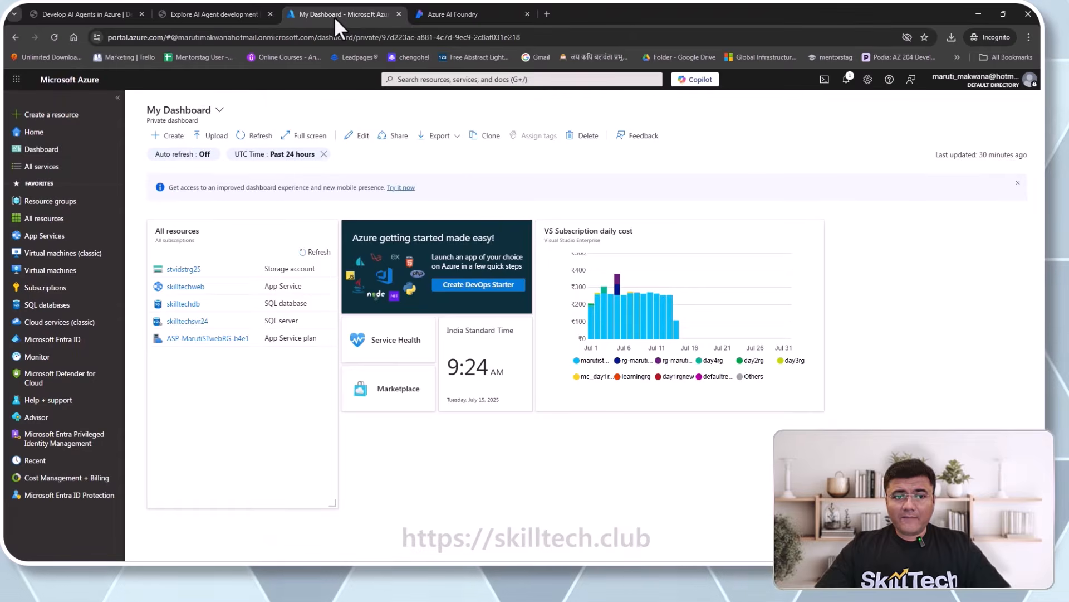
pyautogui.click(462, 15)
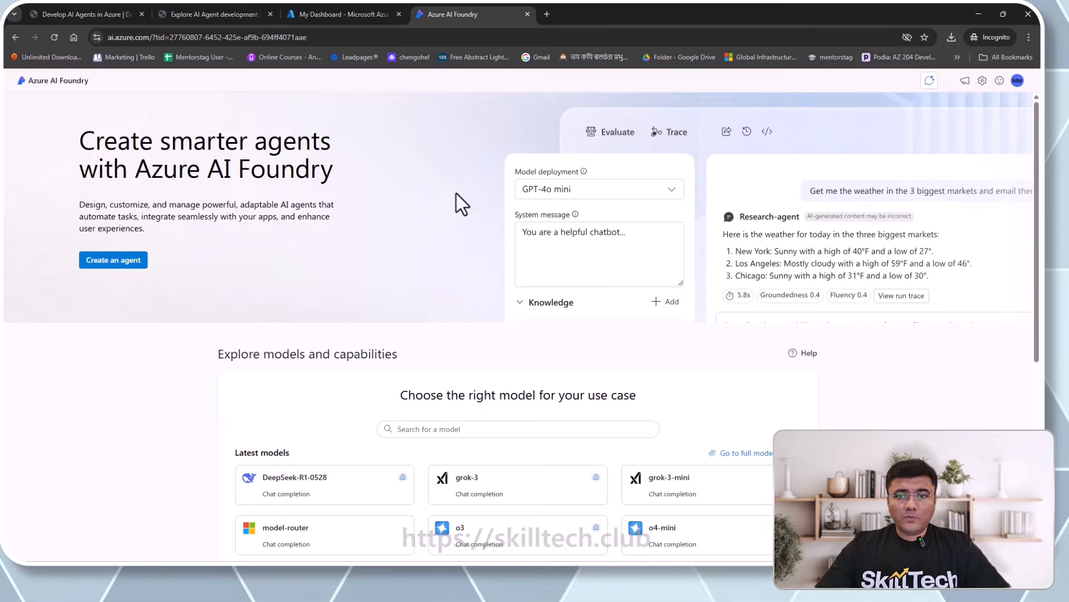
pyautogui.scroll(-1, 410, 266)
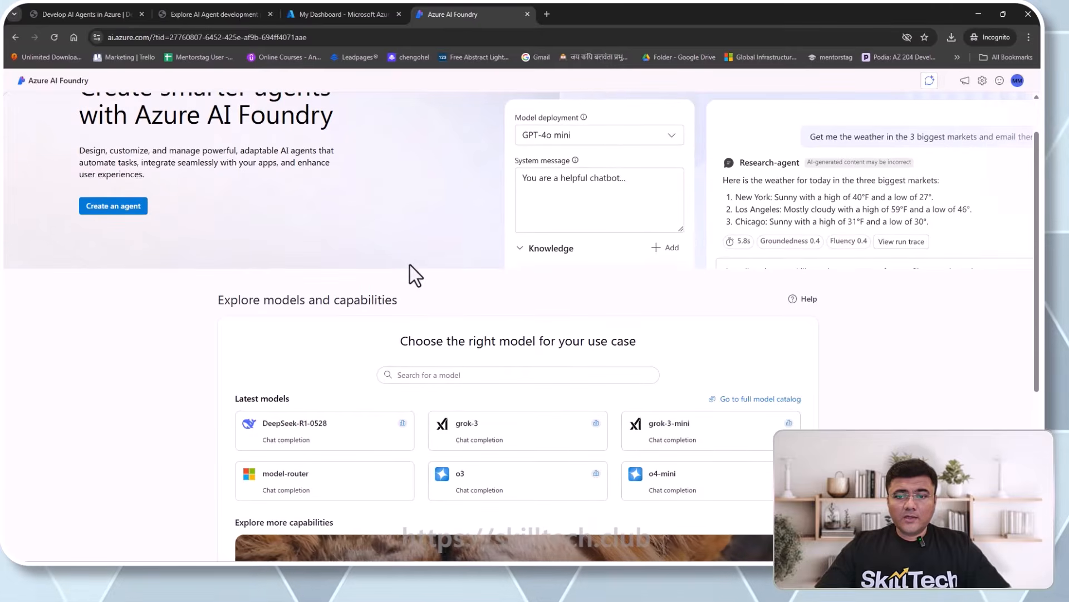
pyautogui.scroll(-1, 415, 274)
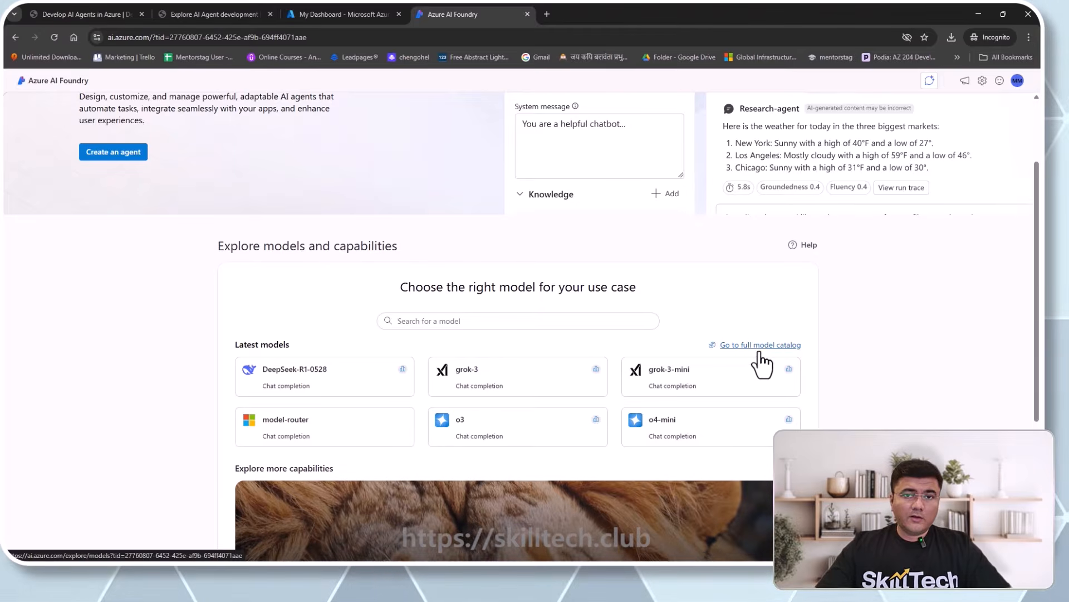
pyautogui.scroll(-5, 750, 385)
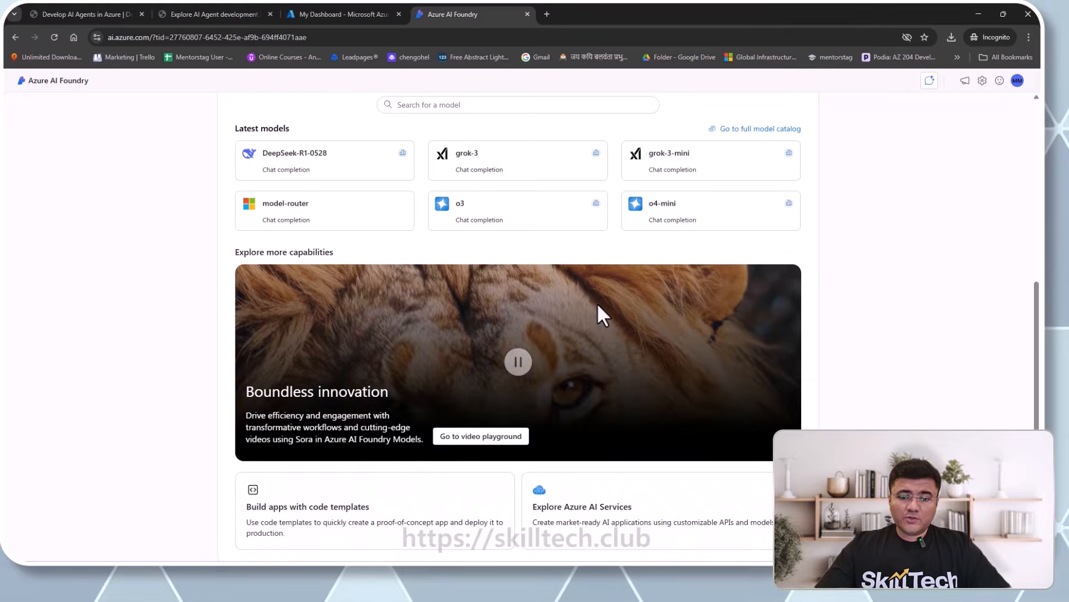
pyautogui.scroll(-1, 597, 312)
pyautogui.scroll(4, 330, 354)
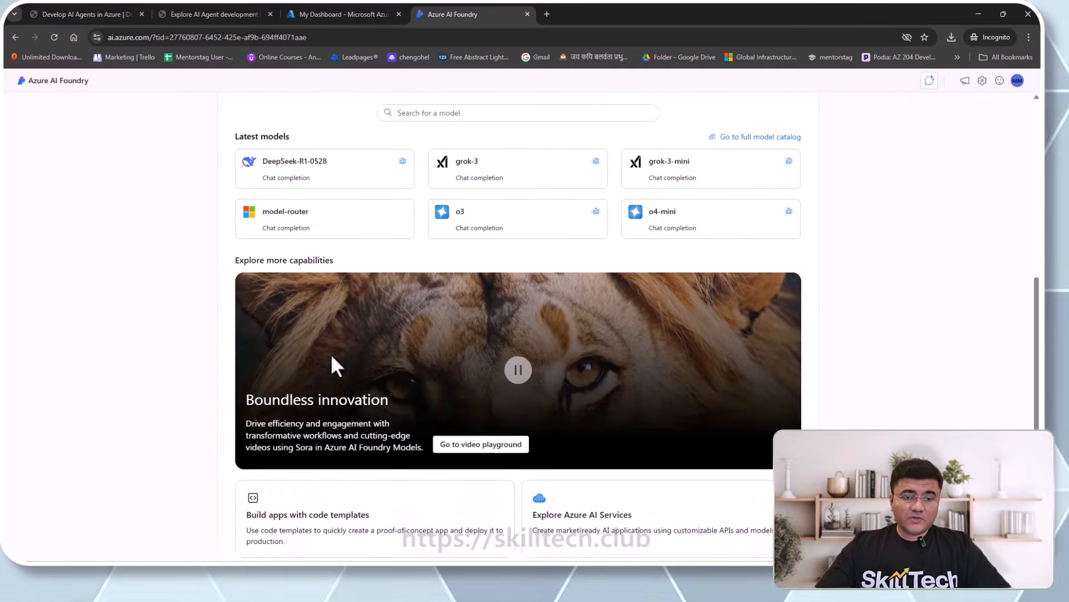
pyautogui.scroll(3, 332, 355)
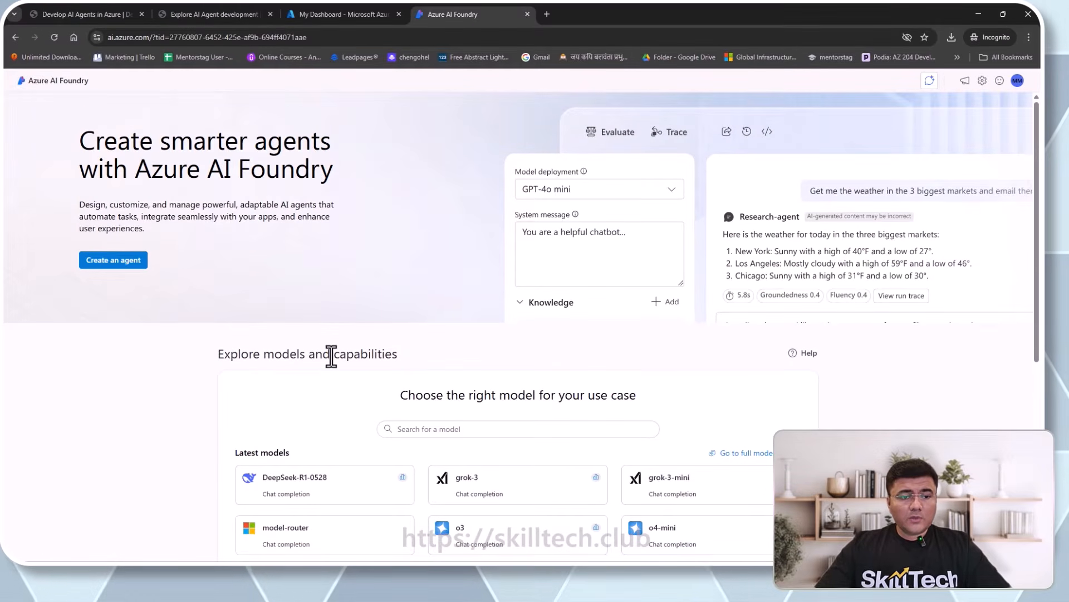
# - Start a new agent project with an edited name and region Sweden Central, and create it
pyautogui.click(106, 266)
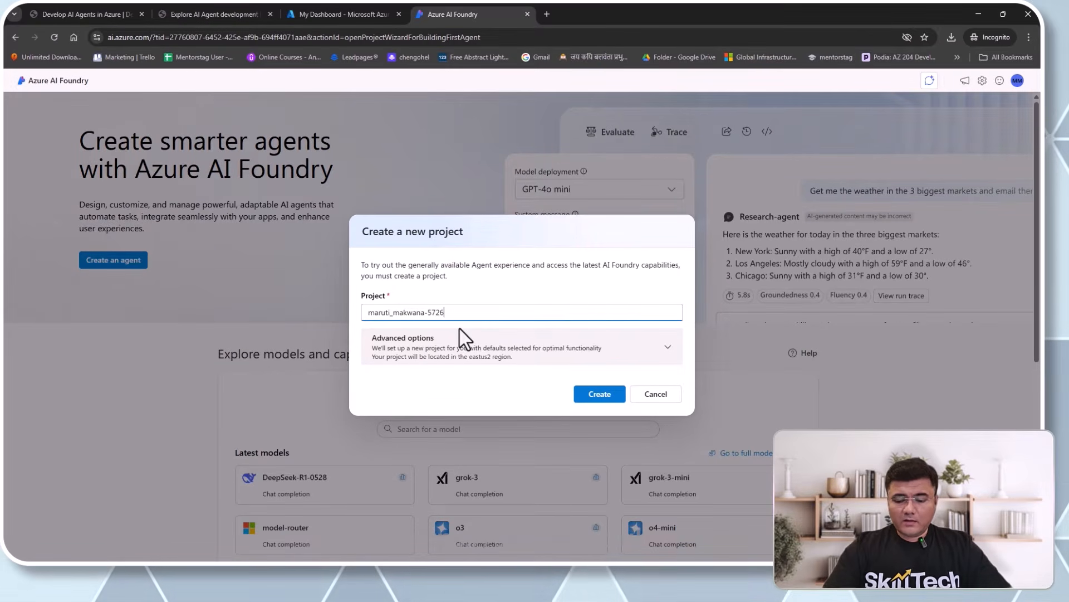
pyautogui.write('-proj')
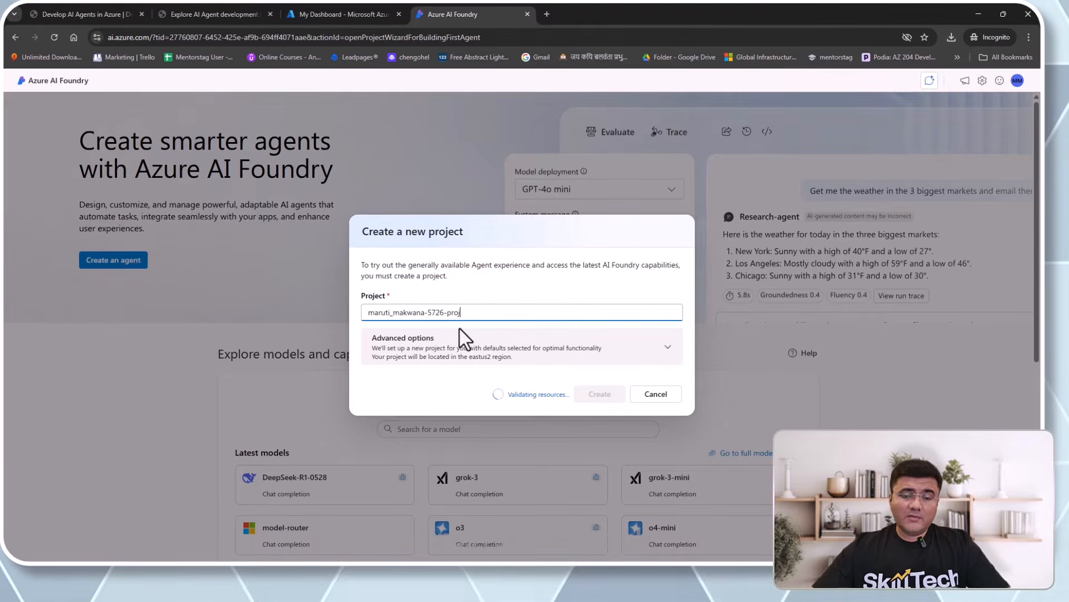
pyautogui.click(574, 359)
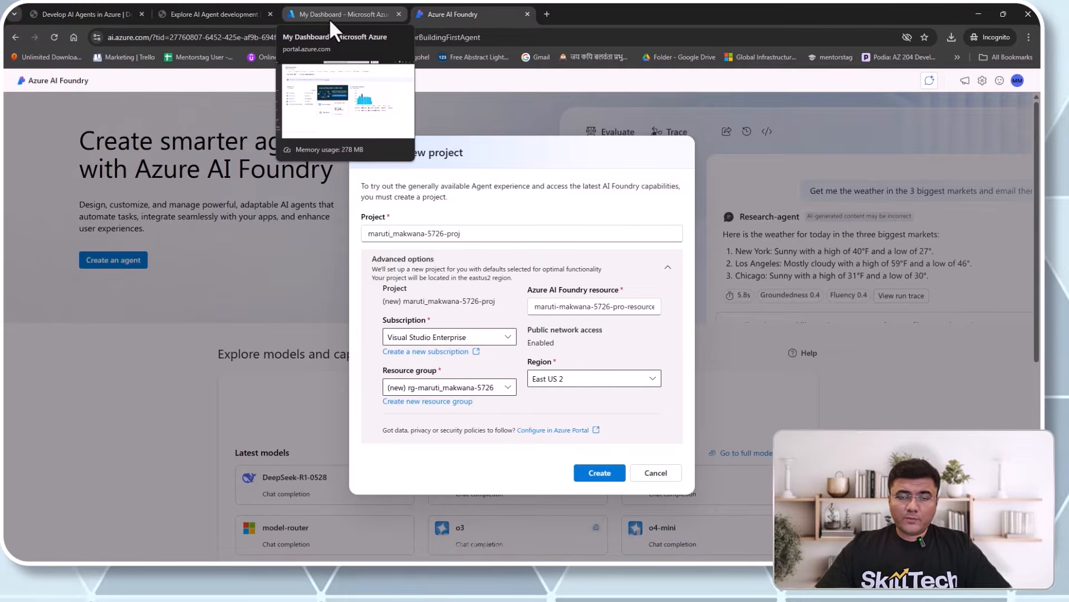
pyautogui.click(583, 386)
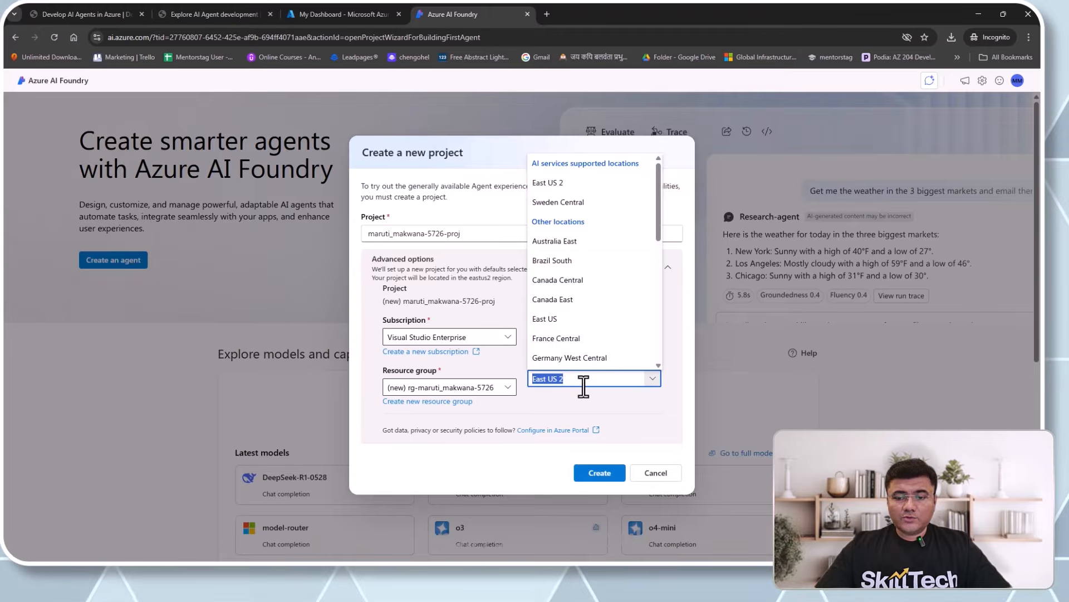
pyautogui.click(566, 204)
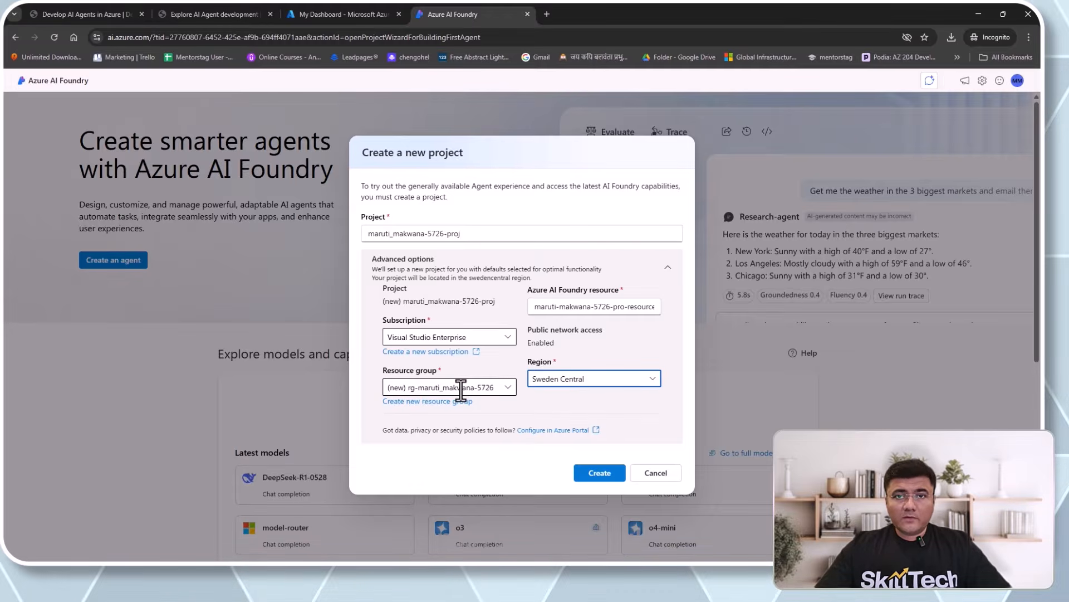
pyautogui.click(654, 379)
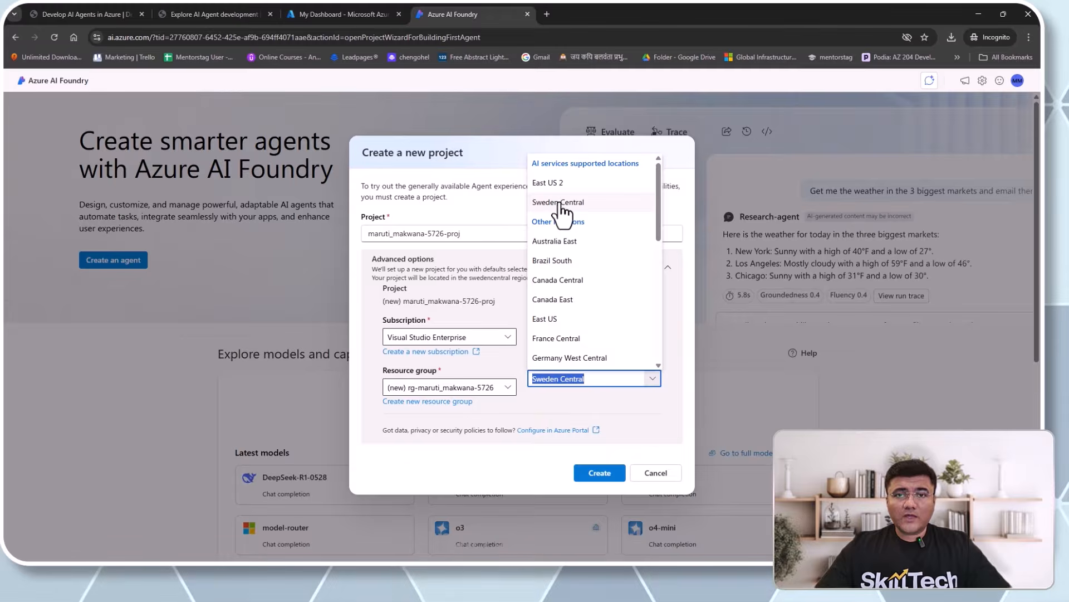
pyautogui.click(636, 422)
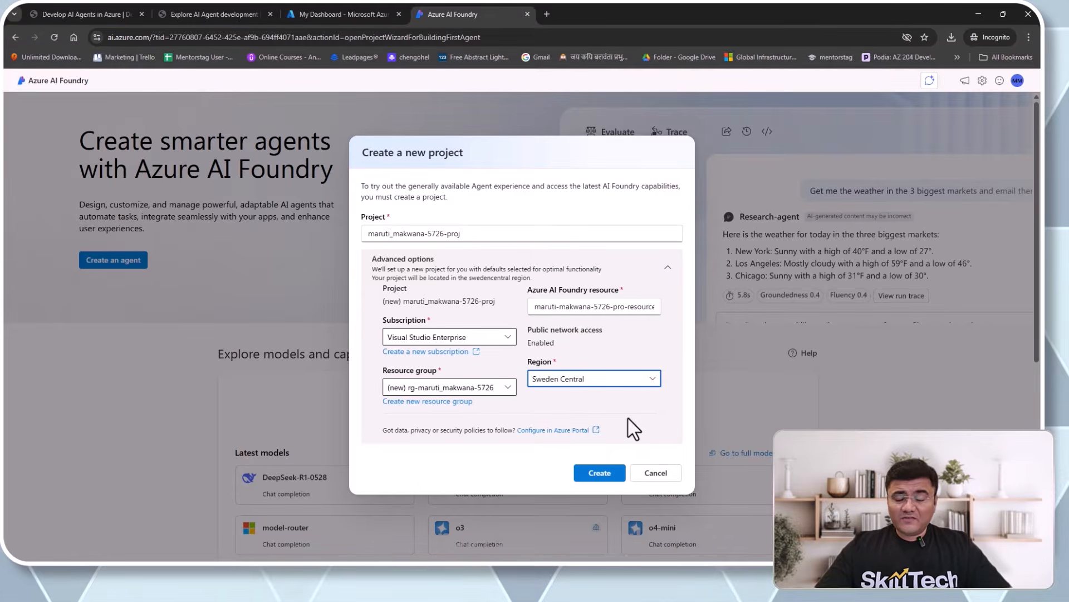
pyautogui.click(600, 473)
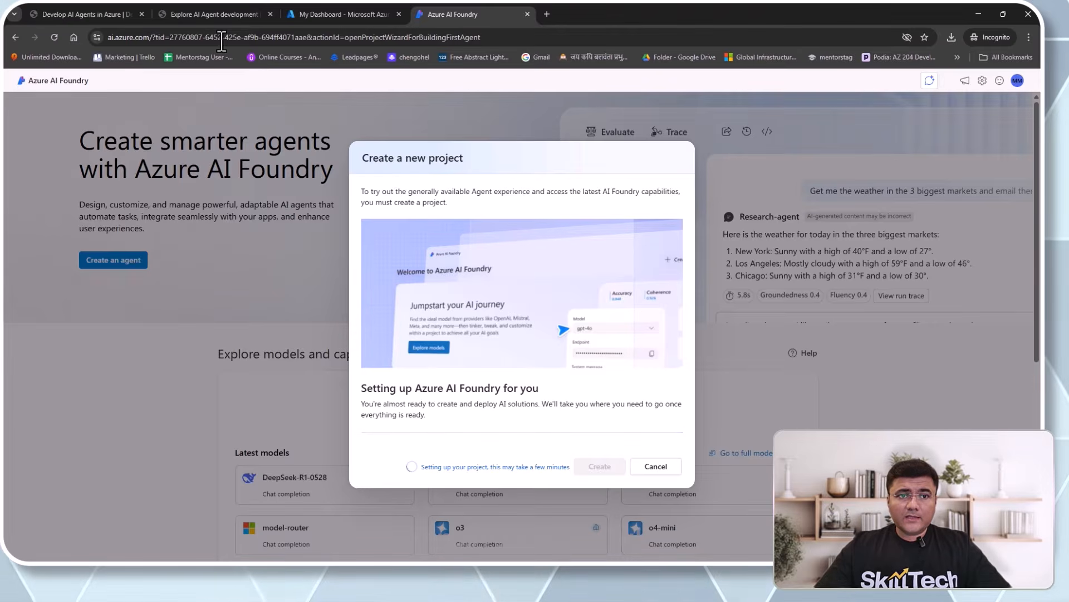
# - In the lab instructions, point out the Explore AI Agent development title and 30-minute estimate
pyautogui.click(222, 12)
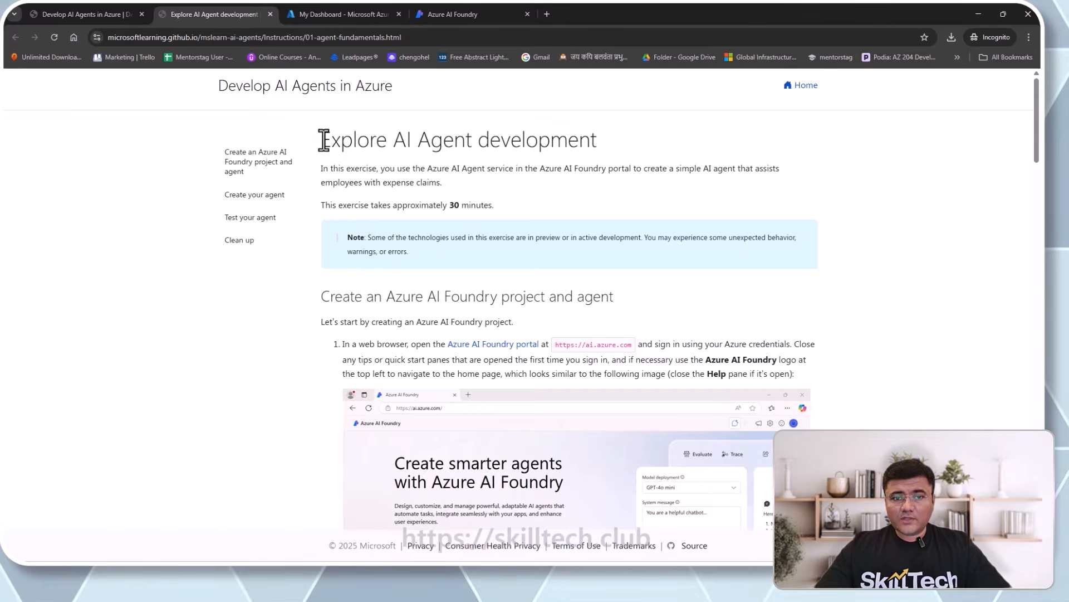
pyautogui.moveTo(323, 139); pyautogui.dragTo(596, 149)
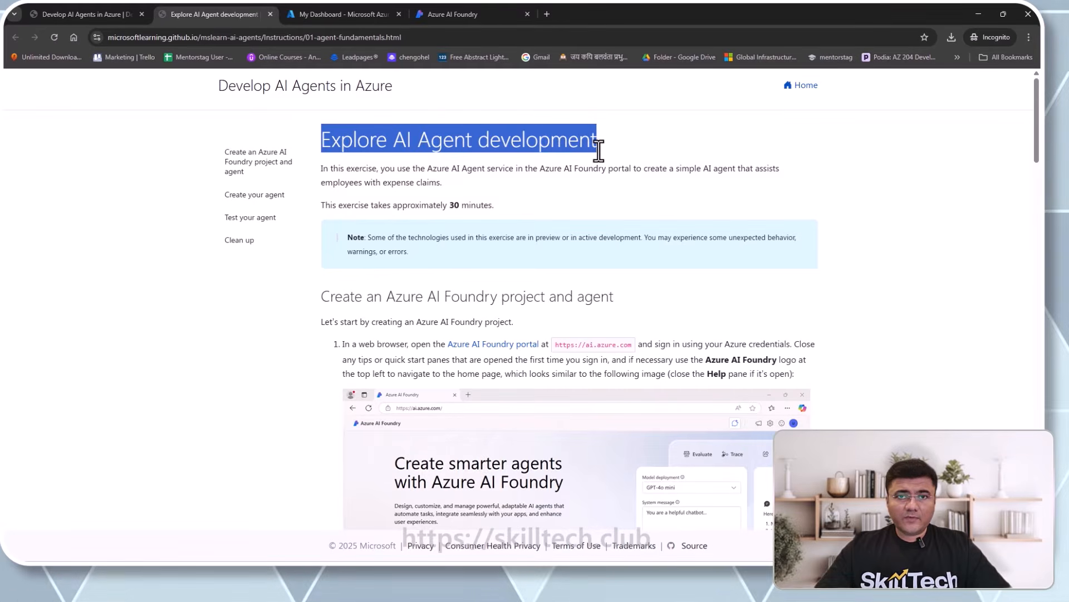
pyautogui.click(564, 181)
pyautogui.scroll(-2, 563, 187)
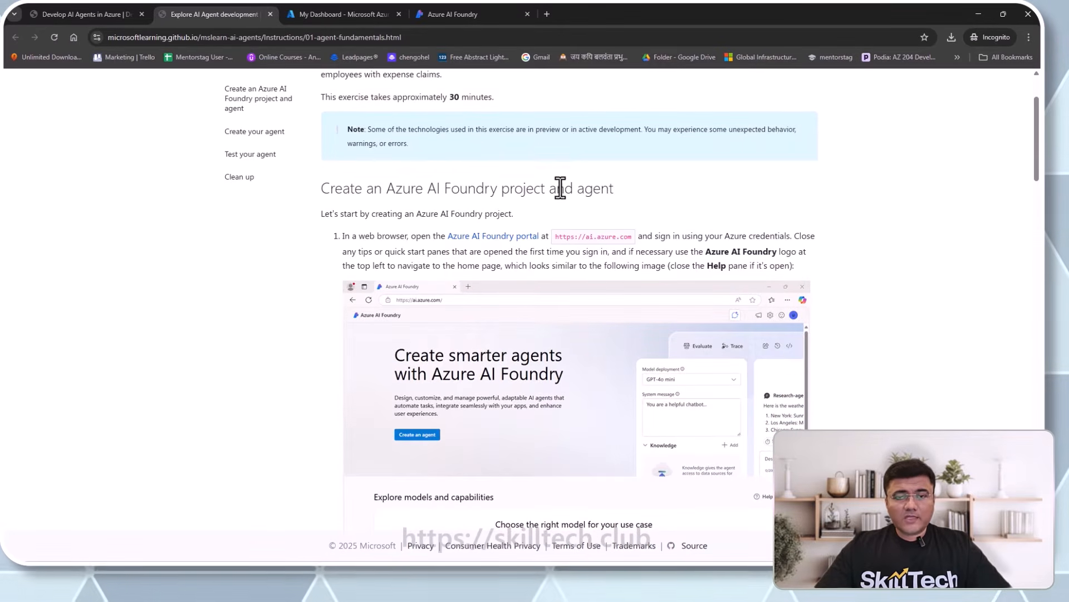
pyautogui.scroll(2, 550, 185)
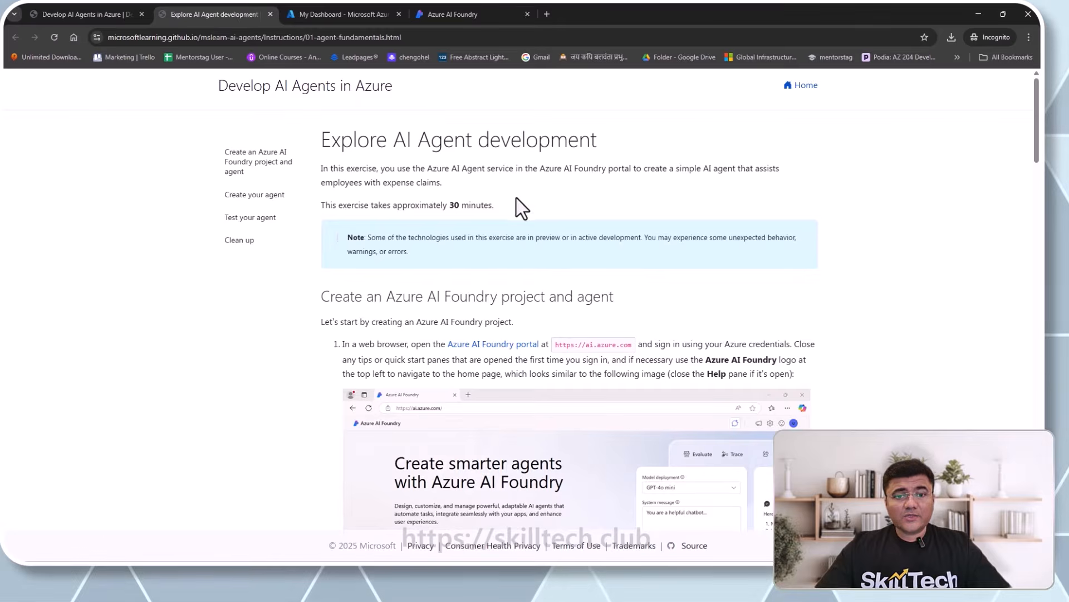
pyautogui.moveTo(436, 205); pyautogui.dragTo(480, 205)
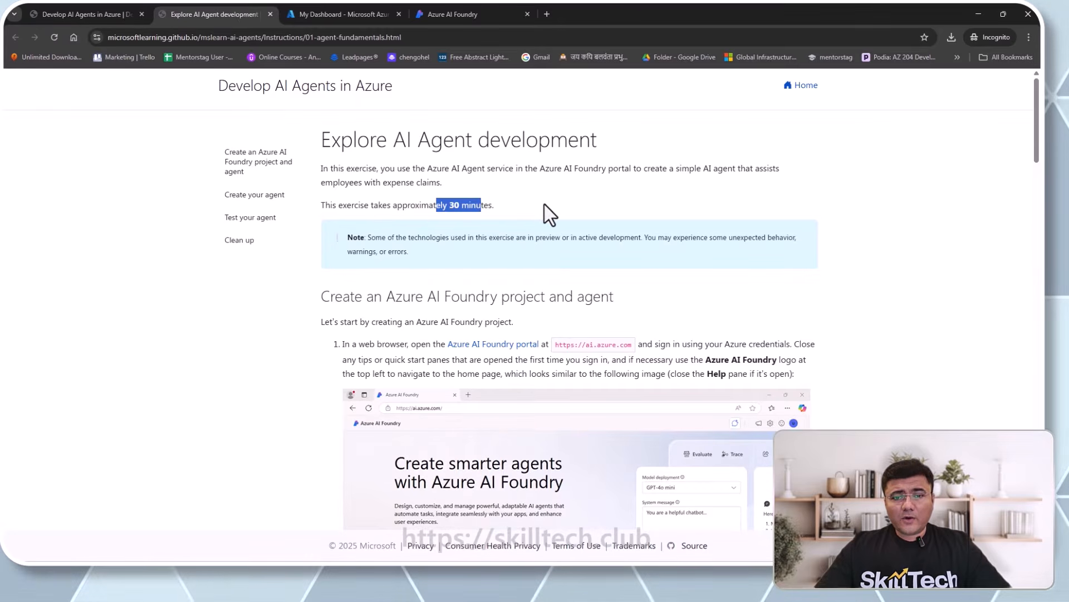
# - Scroll past the GPT-4o note and highlight the 'Create your agent' heading
pyautogui.scroll(-8, 544, 205)
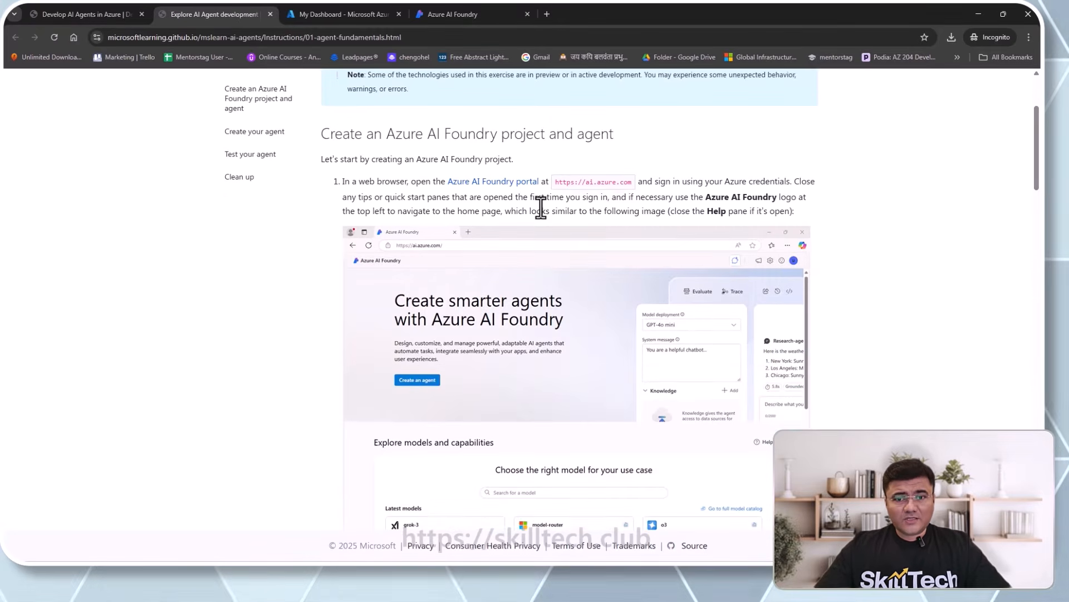
pyautogui.scroll(-1, 541, 217)
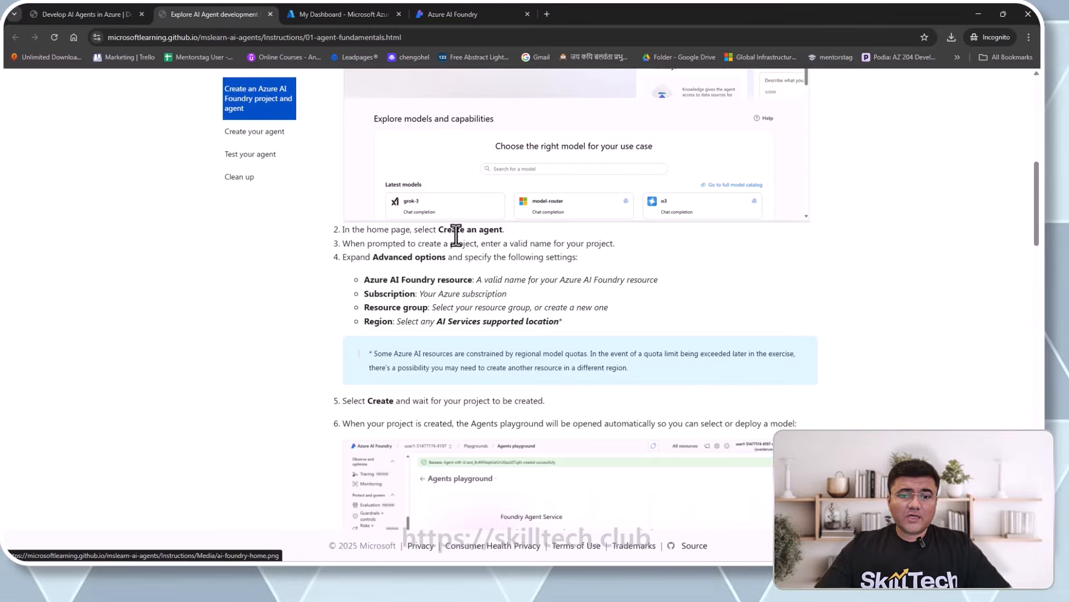
pyautogui.moveTo(453, 230); pyautogui.dragTo(516, 234)
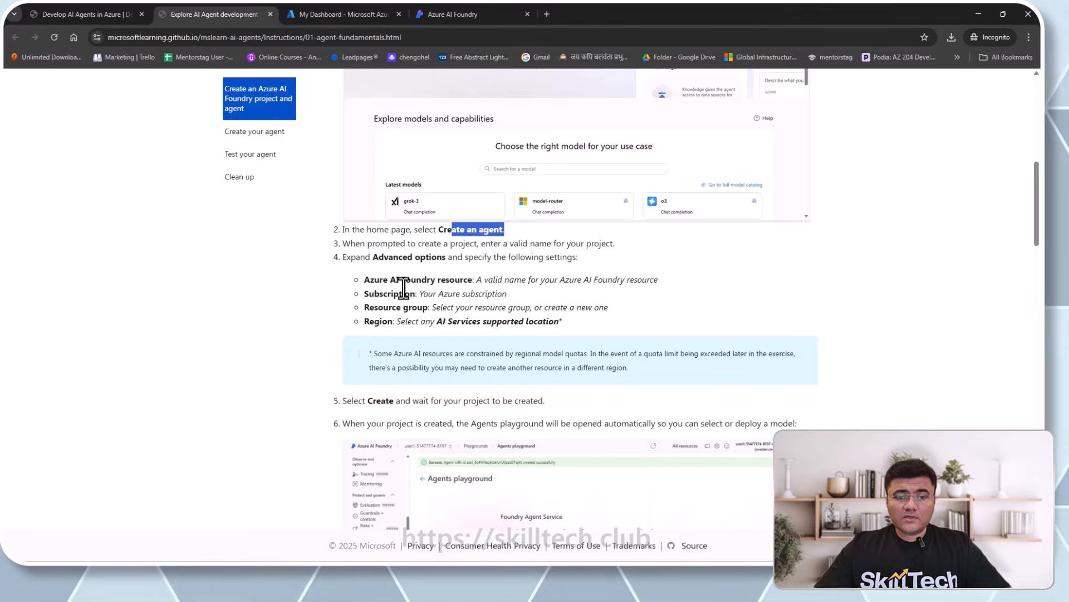
pyautogui.scroll(-5, 451, 309)
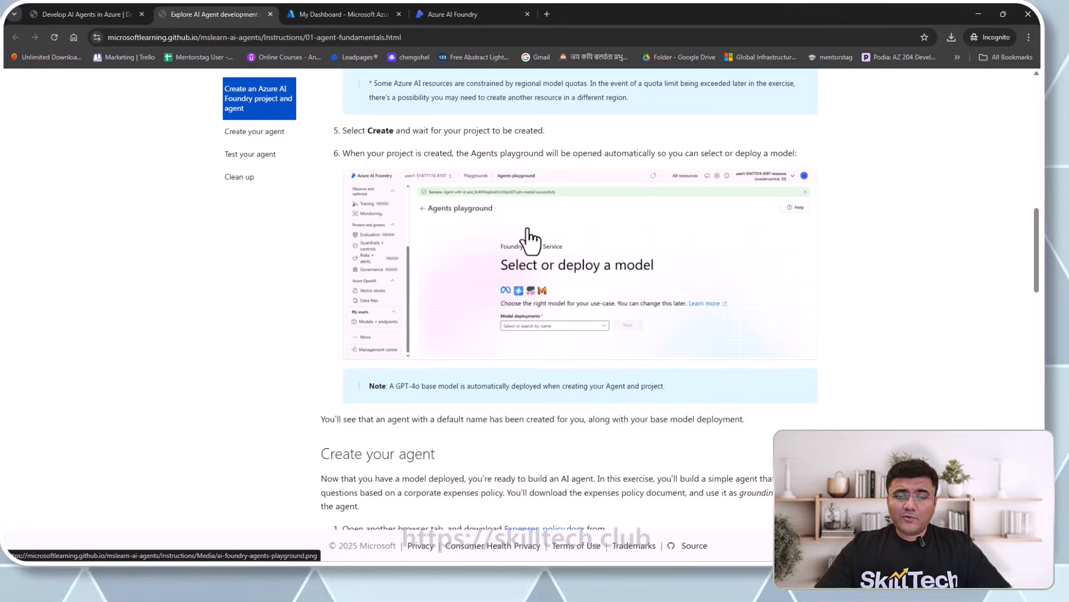
pyautogui.scroll(-1, 495, 198)
pyautogui.scroll(-2, 496, 198)
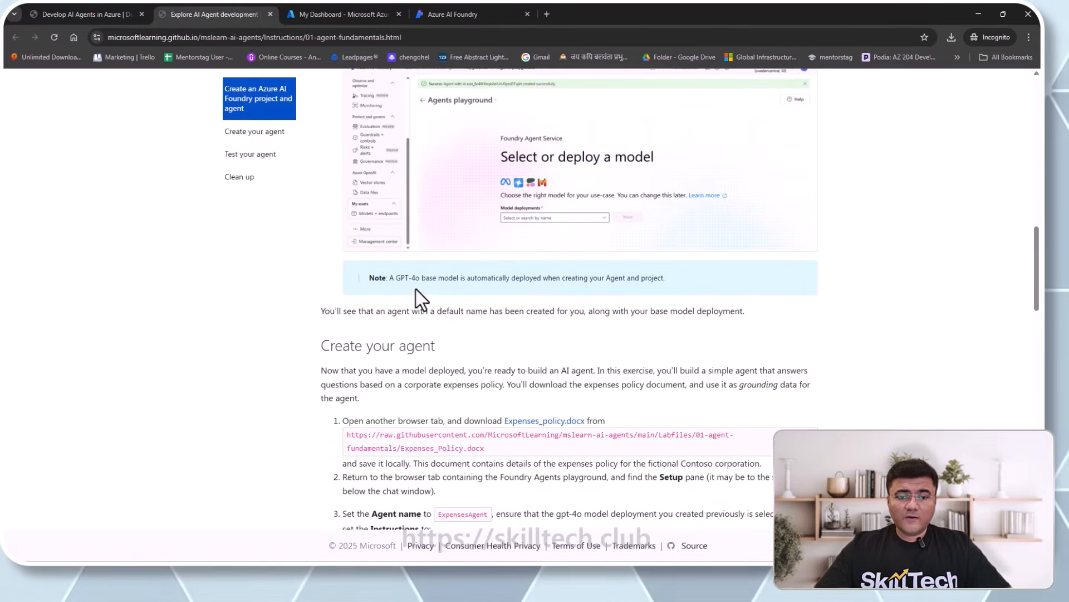
pyautogui.moveTo(396, 278); pyautogui.dragTo(418, 280)
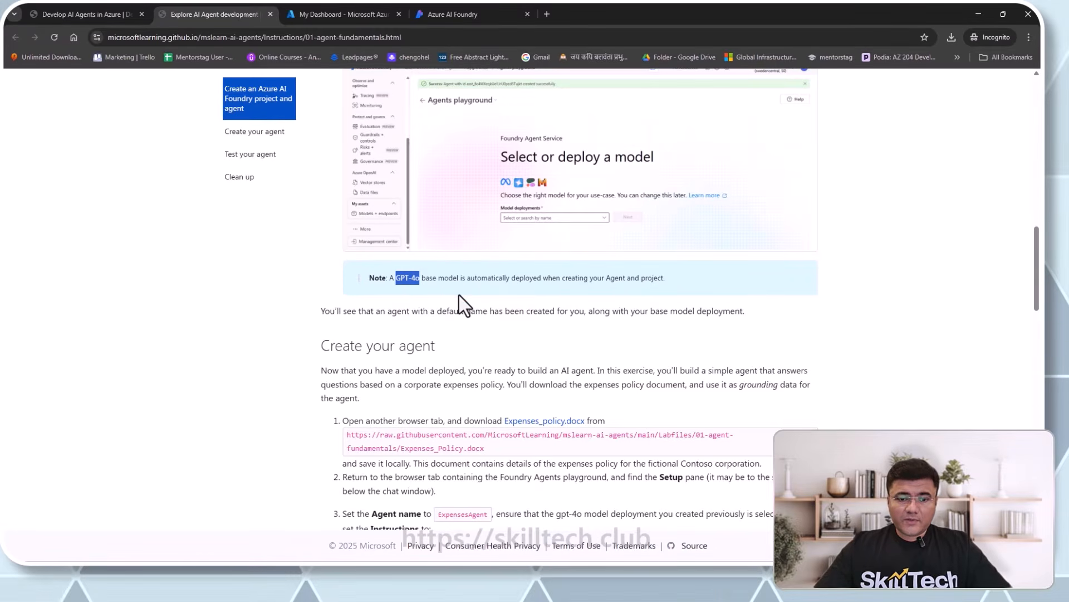
pyautogui.scroll(-1, 459, 295)
pyautogui.scroll(-1, 459, 295)
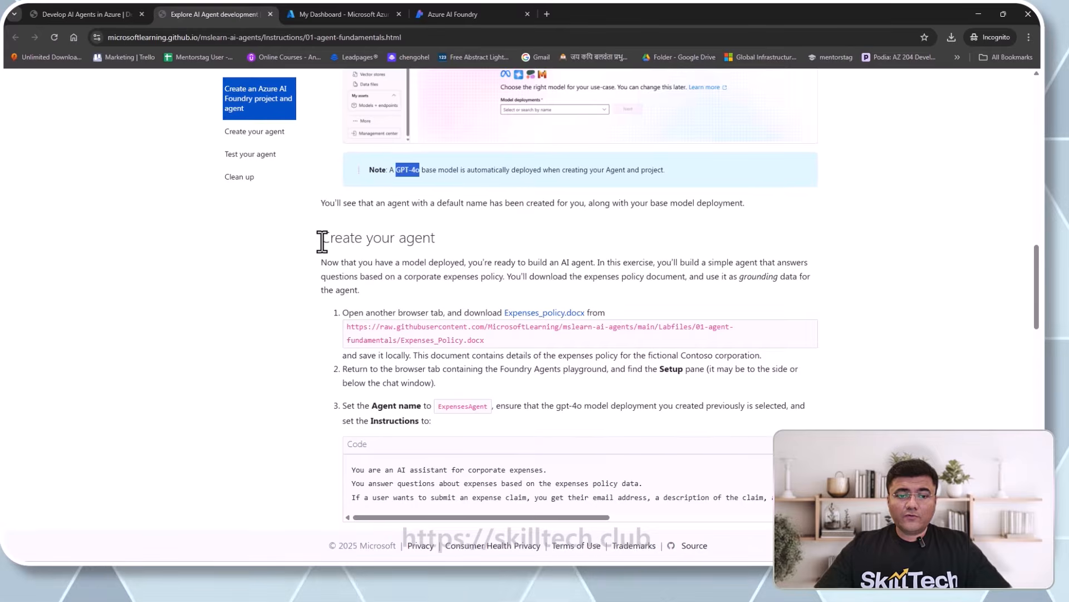
pyautogui.moveTo(322, 240); pyautogui.dragTo(436, 243)
pyautogui.click(464, 245)
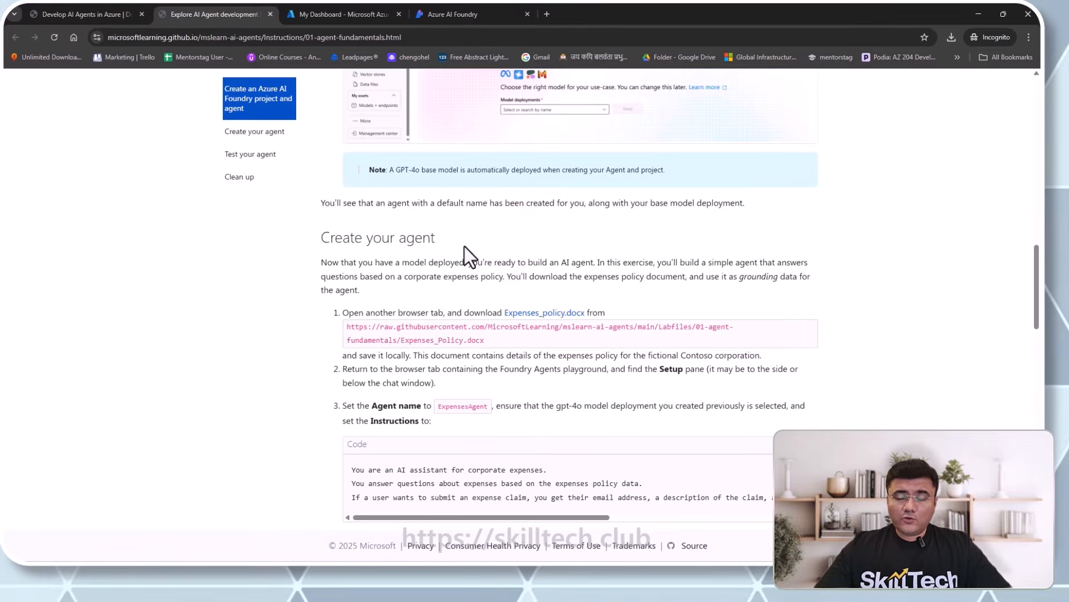
# - Back in Azure AI Foundry, select gpt-4o in the Deploy a model dialog
pyautogui.click(466, 15)
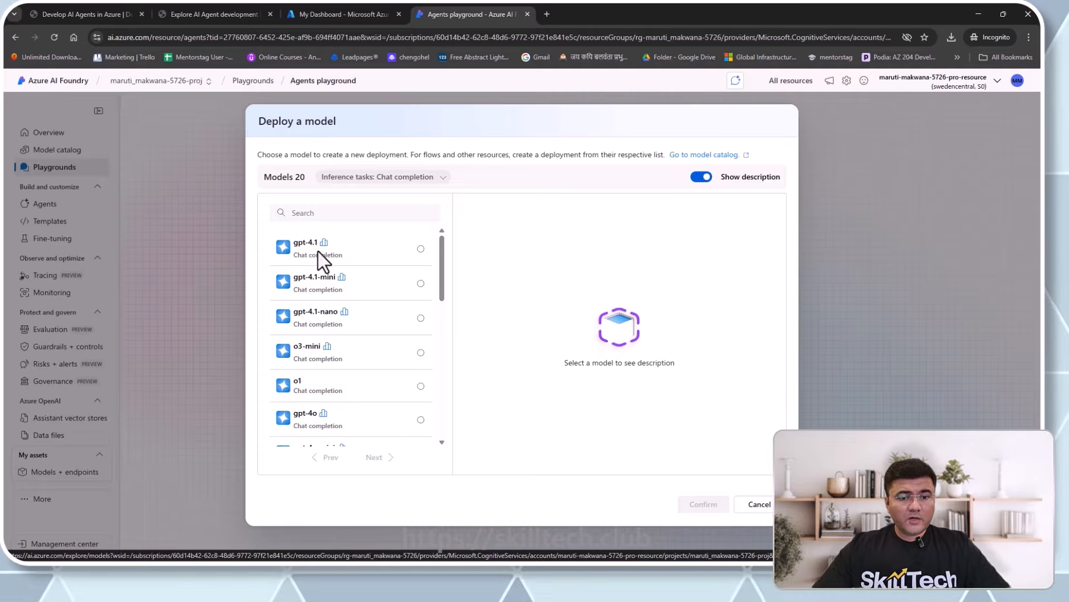
pyautogui.click(334, 428)
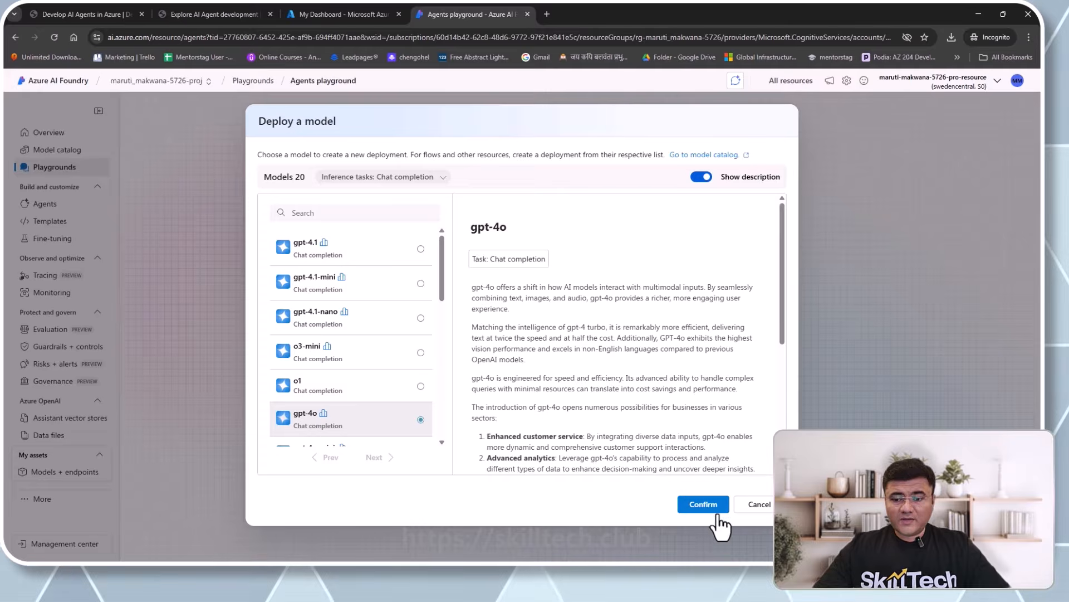
# - Confirm gpt-4o to show its Global Standard, version 2024-11-20, 50K TPM deployment settings
pyautogui.click(702, 511)
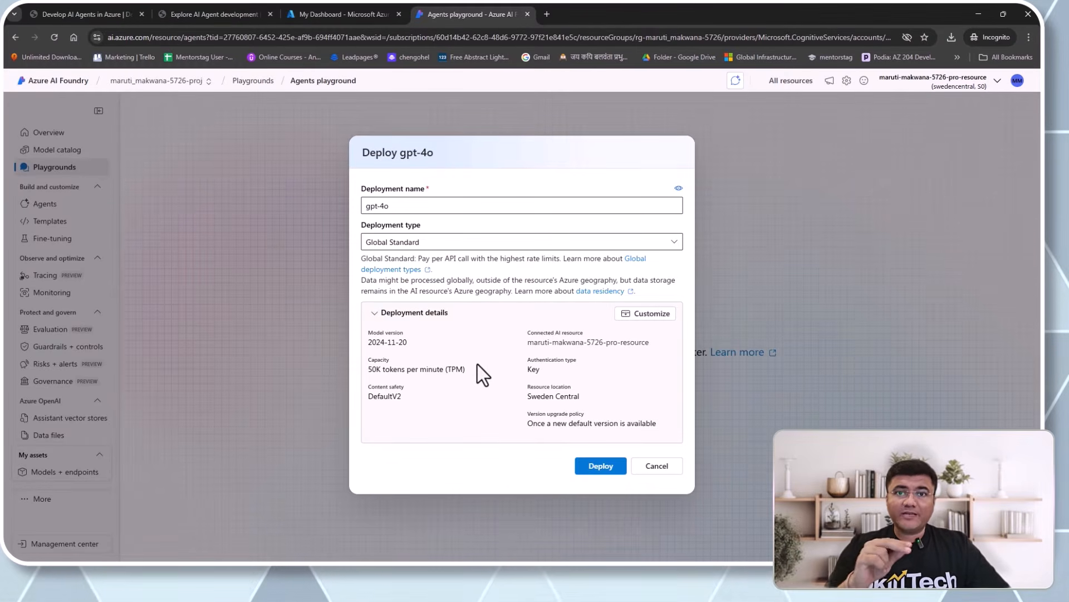
# - Deploy gpt-4o, then point out the new Agent292's thread ID and Agent ID
pyautogui.click(609, 473)
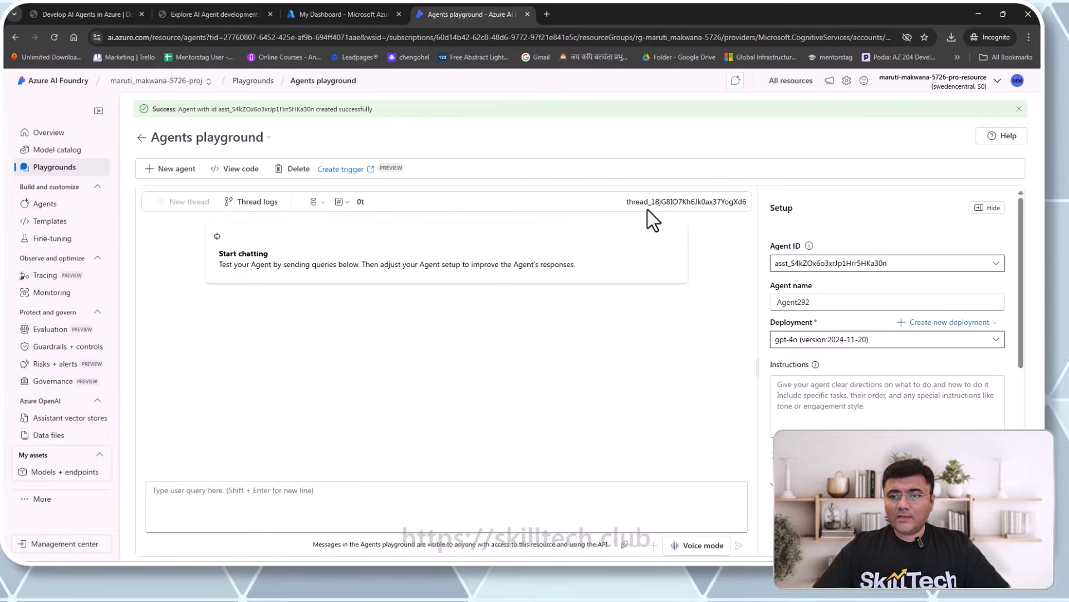
pyautogui.moveTo(627, 202); pyautogui.dragTo(747, 208)
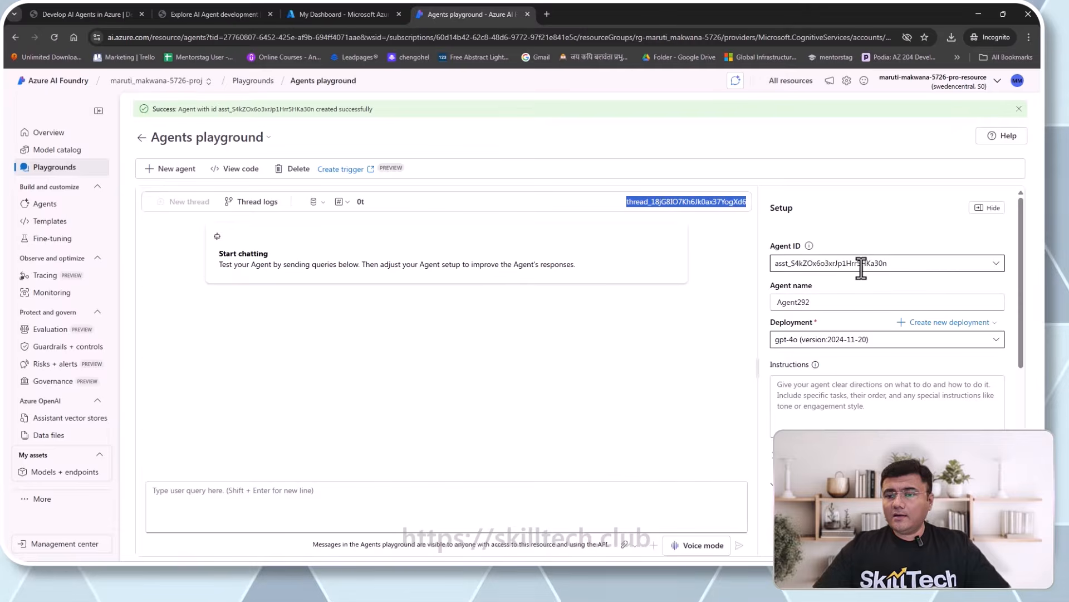
pyautogui.moveTo(896, 267); pyautogui.dragTo(841, 270)
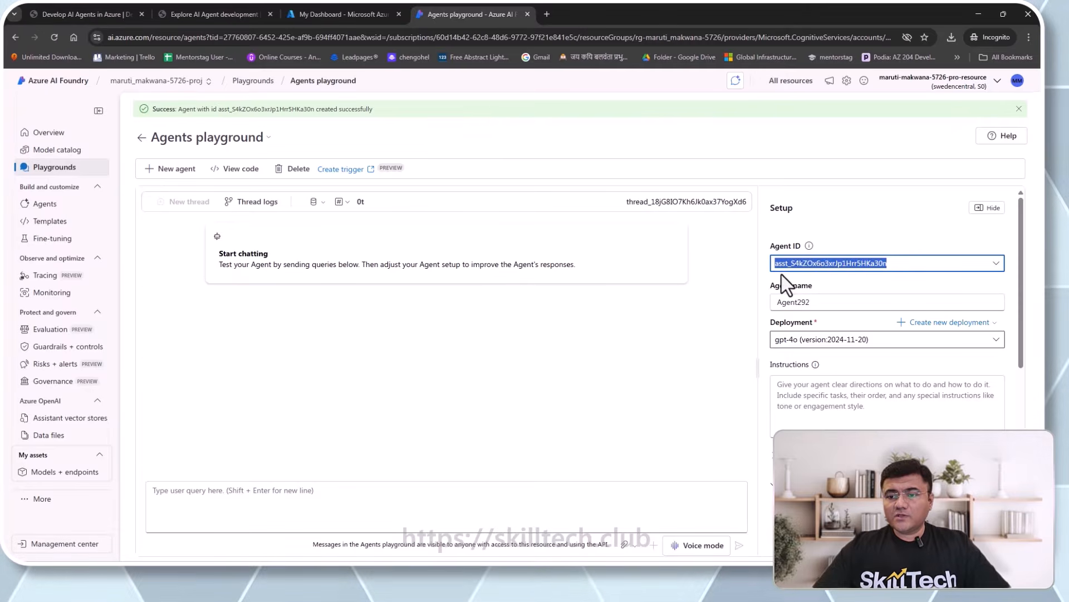
pyautogui.click(829, 270)
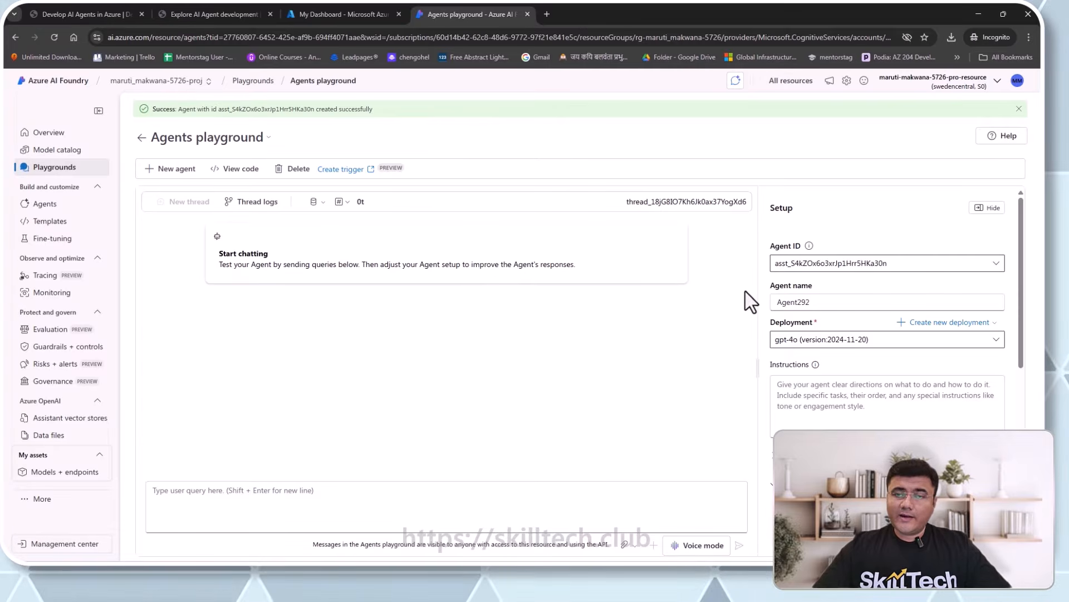
# - In a blank Notepad file, type the AI-project and Language Model outline lines
pyautogui.hotkey('alt', 'Tab')
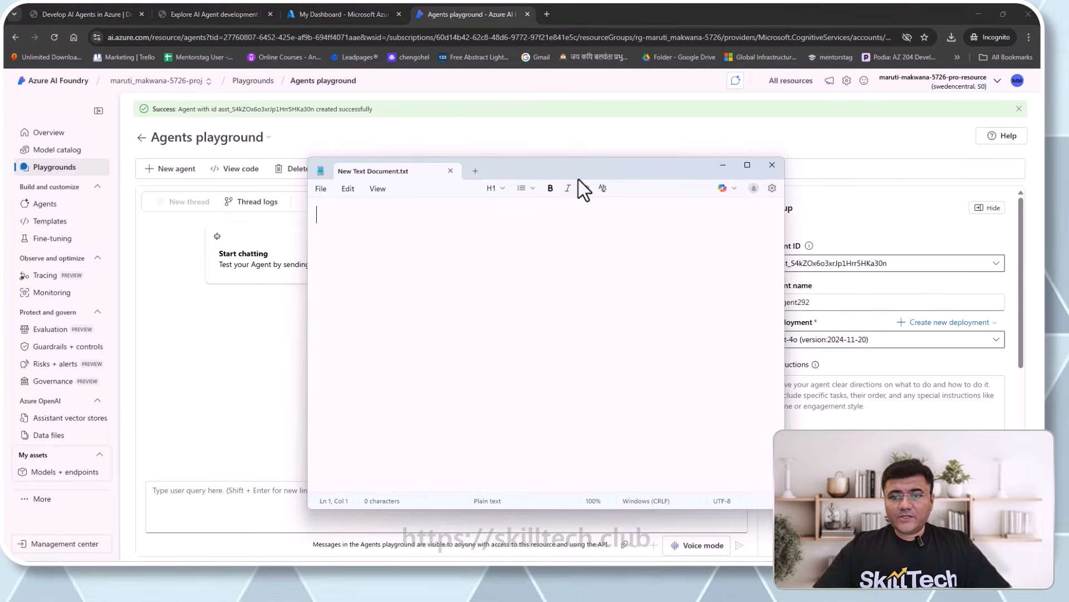
pyautogui.moveTo(596, 169); pyautogui.dragTo(586, 146)
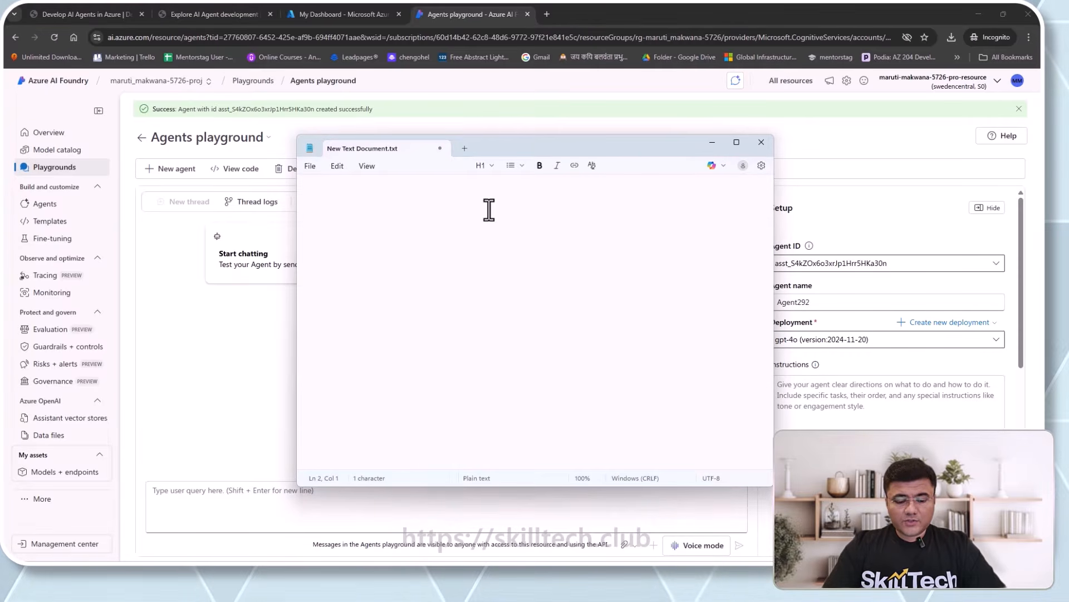
pyautogui.write('A')
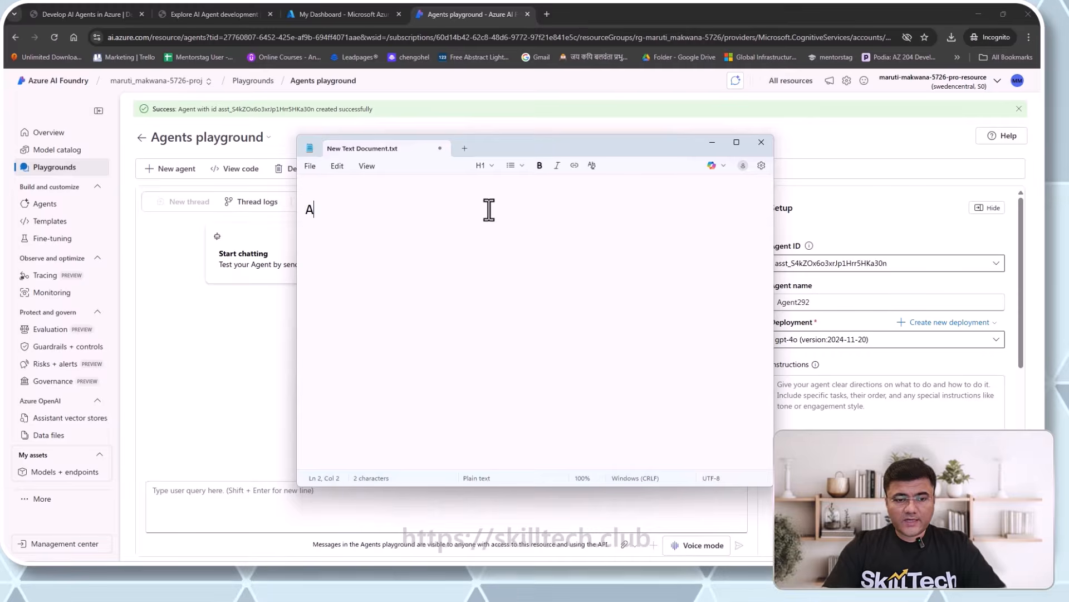
pyautogui.write('I-proj')
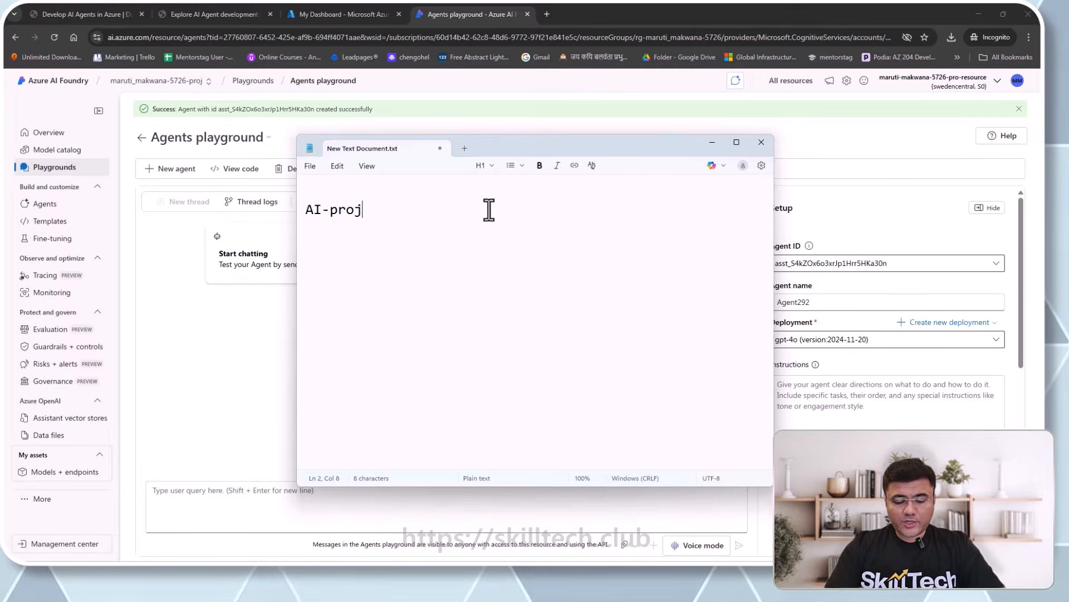
pyautogui.write('ect')
pyautogui.press('Return')
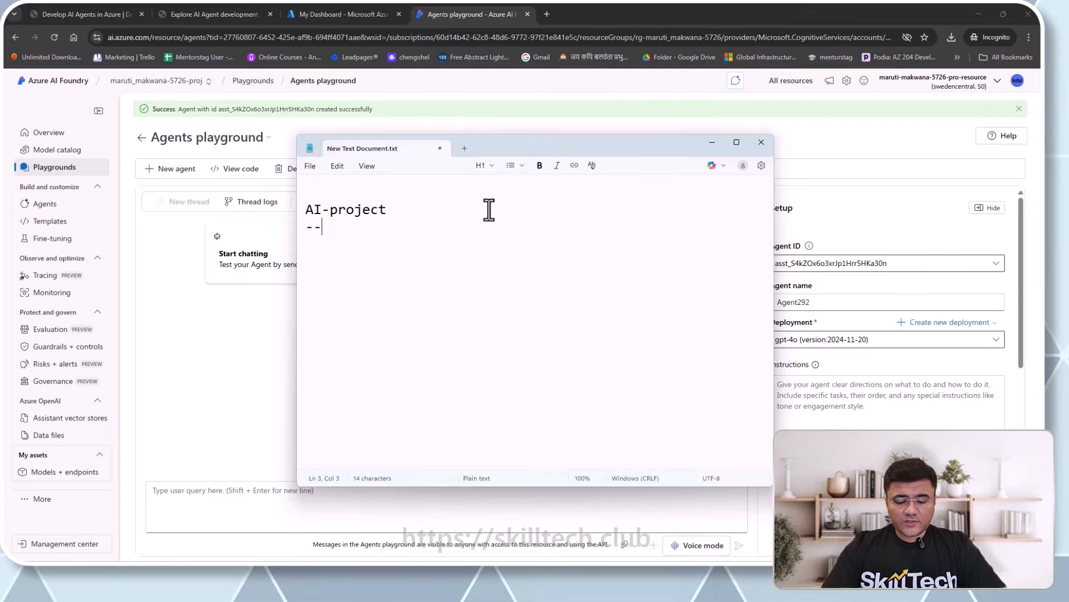
pyautogui.write('anagu')
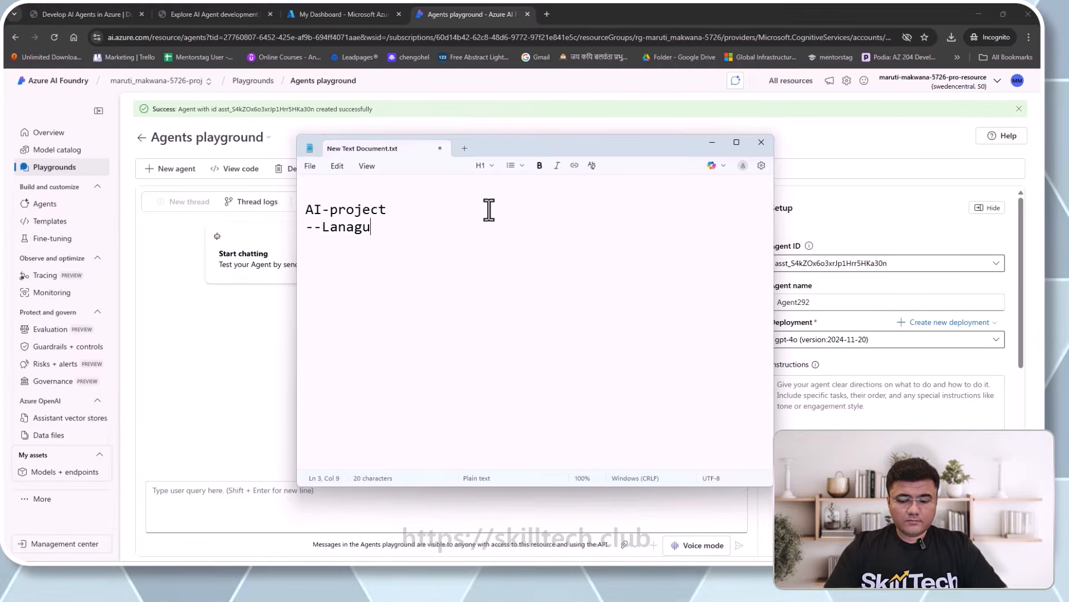
pyautogui.press('BackSpace')
pyautogui.press('BackSpace')
pyautogui.press('BackSpace')
pyautogui.write('g')
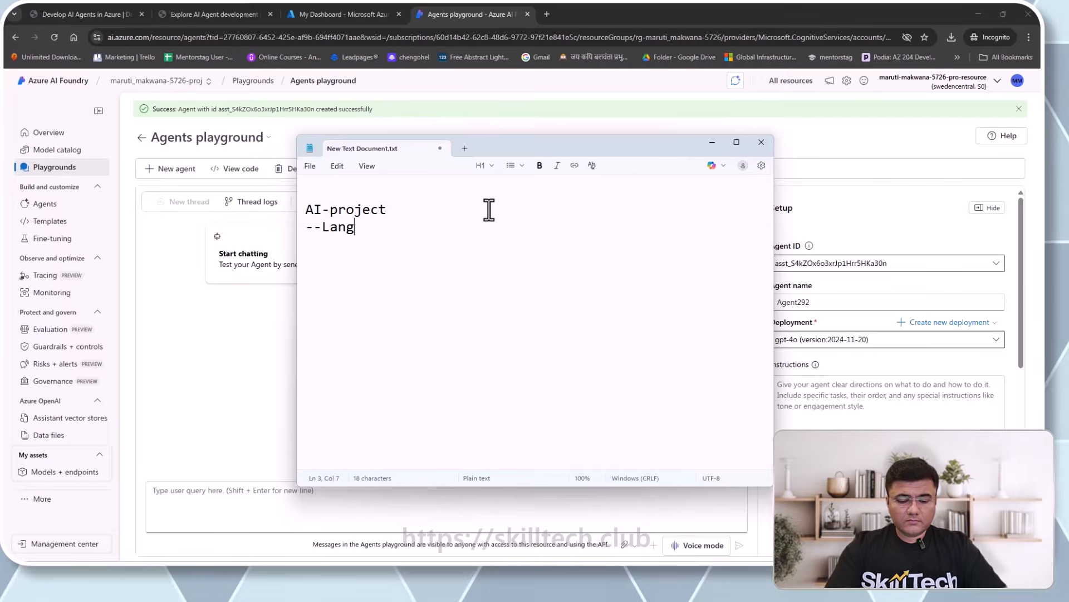
pyautogui.write('uage Model')
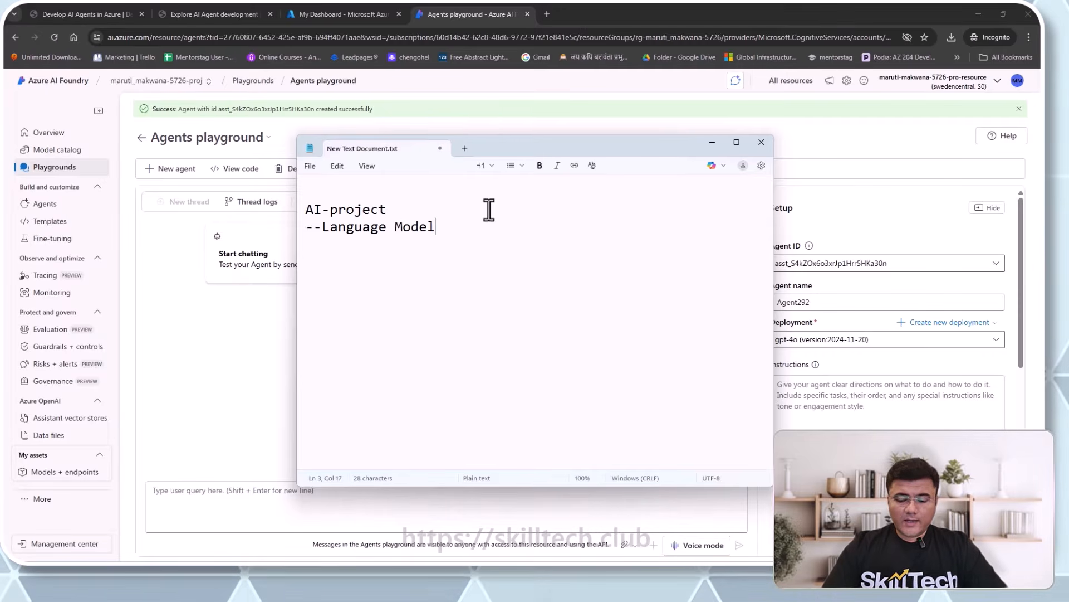
pyautogui.press('Return')
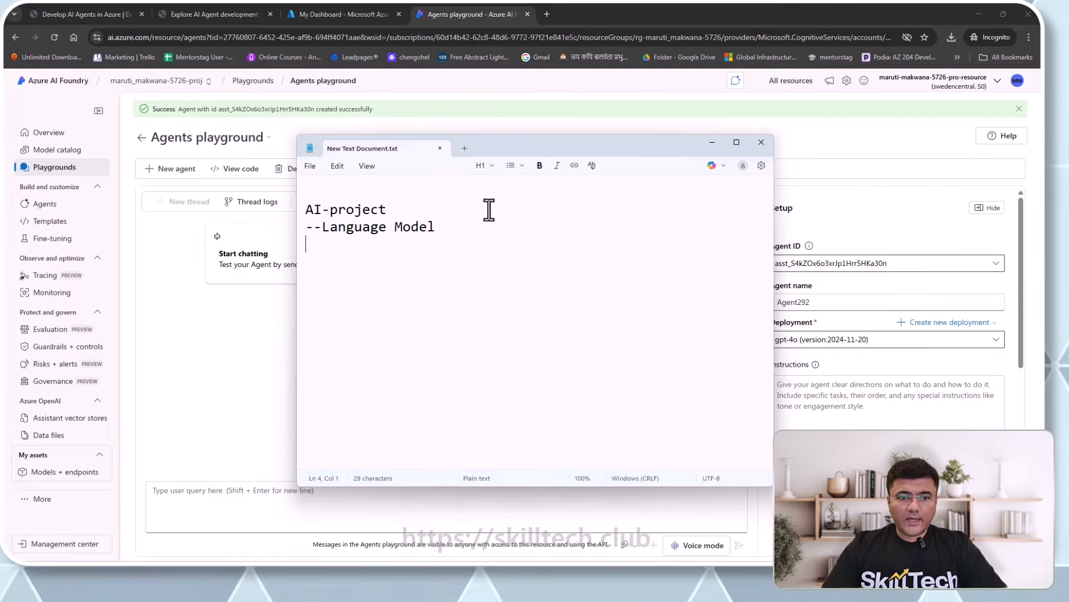
# - Add the (gpt-4o) label plus the --Agents and --Threads lines to the outline
pyautogui.write('---')
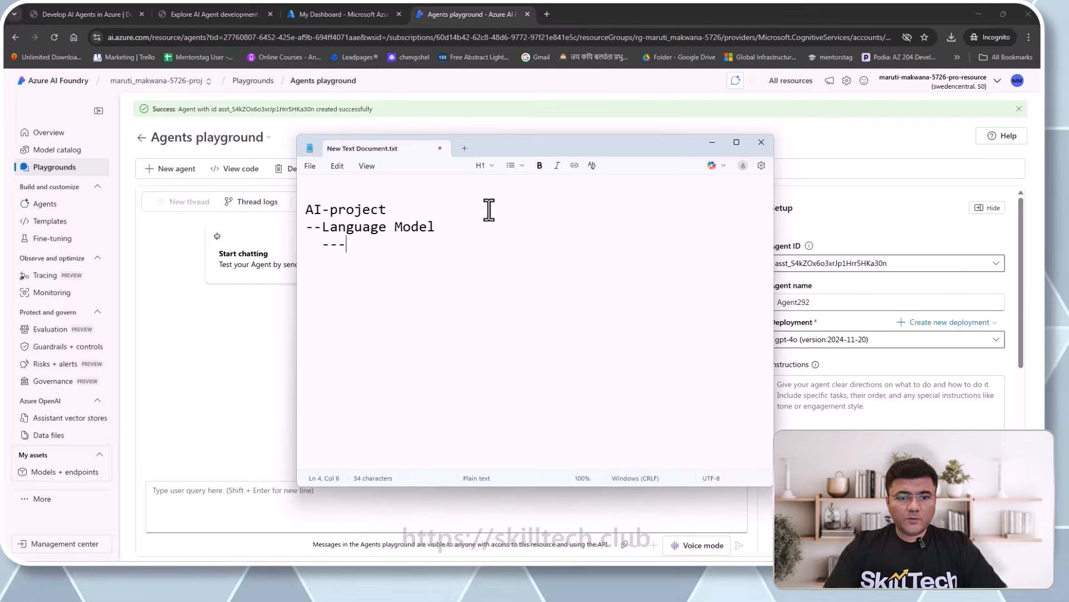
pyautogui.press('BackSpace')
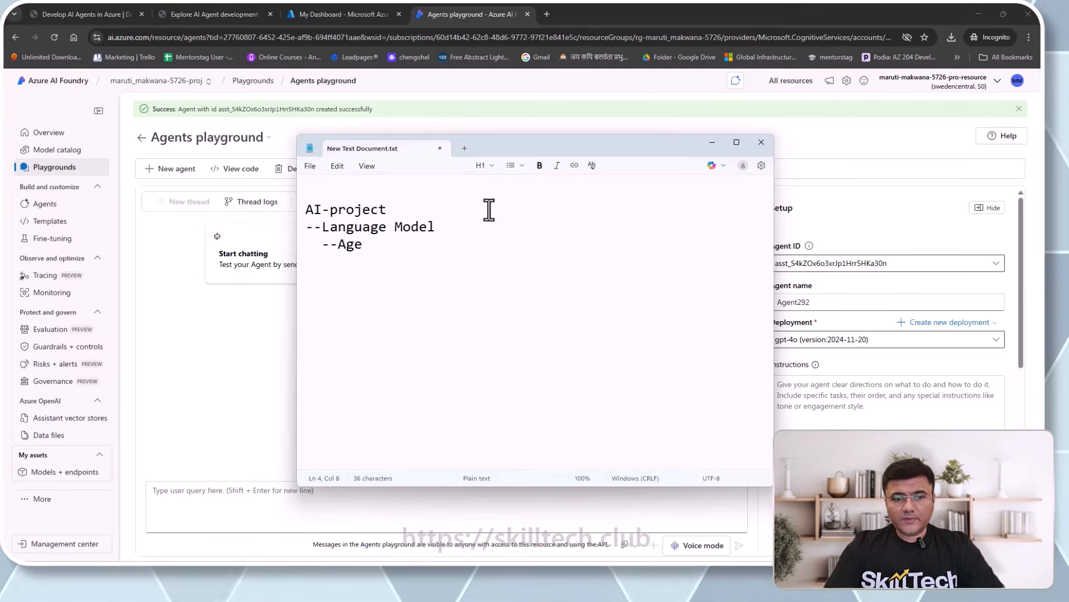
pyautogui.write('s')
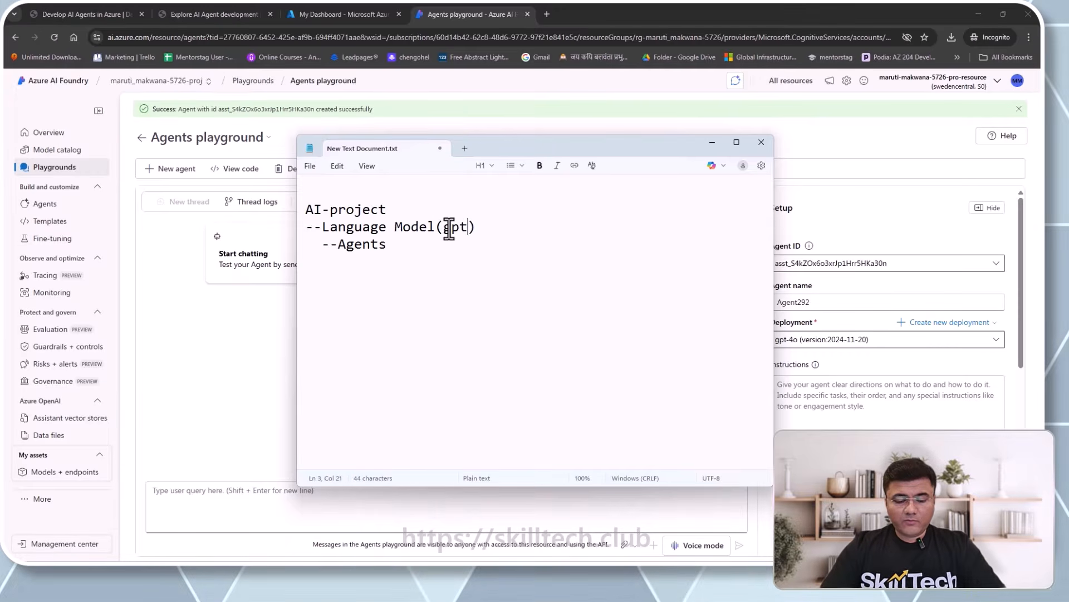
pyautogui.write('4o')
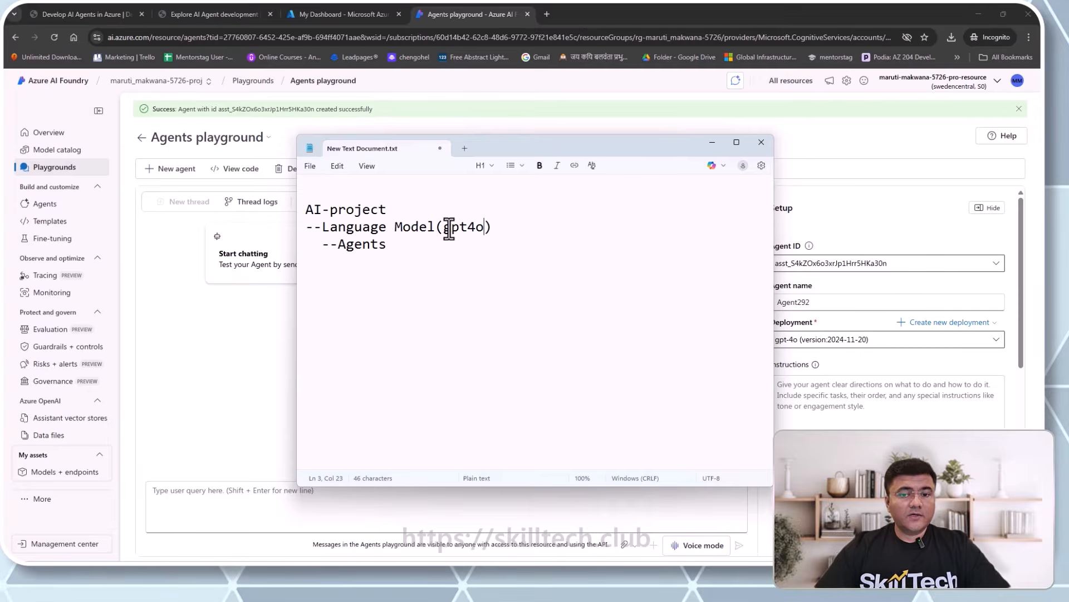
pyautogui.click(468, 234)
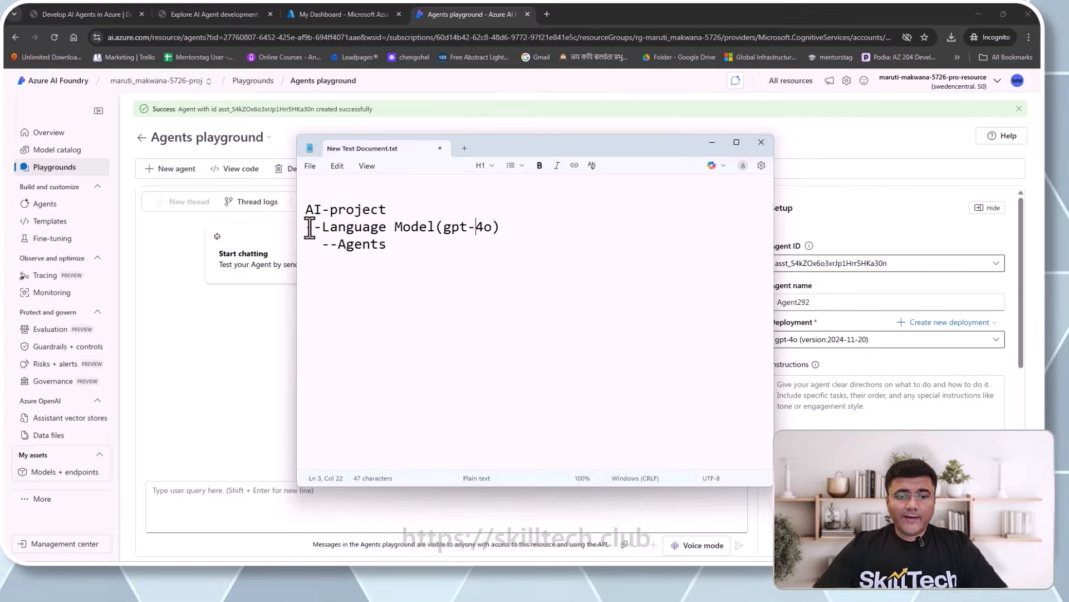
pyautogui.moveTo(403, 249); pyautogui.dragTo(347, 247)
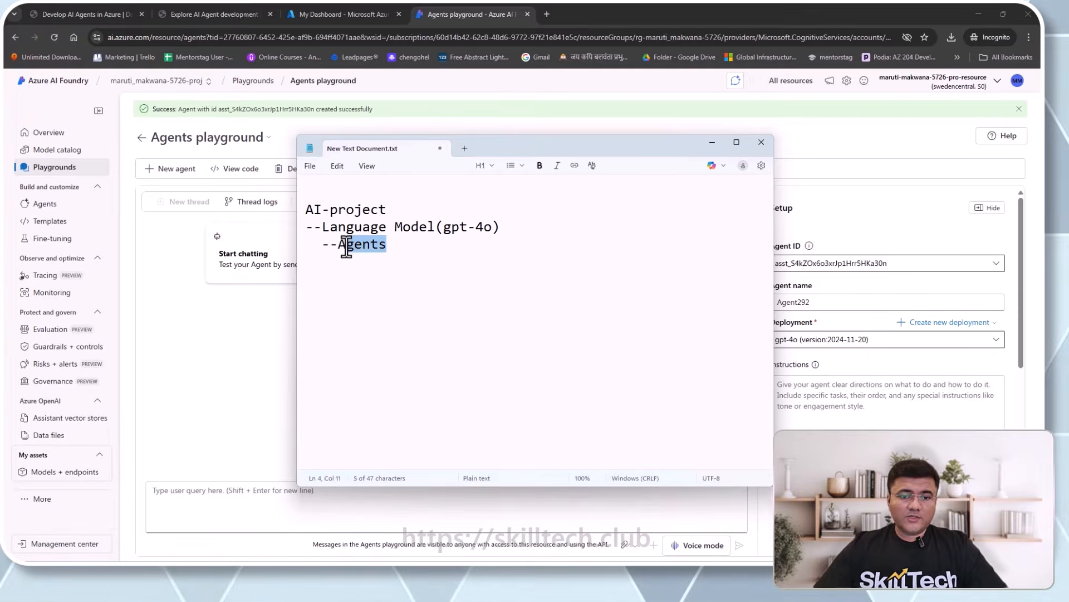
pyautogui.click(389, 247)
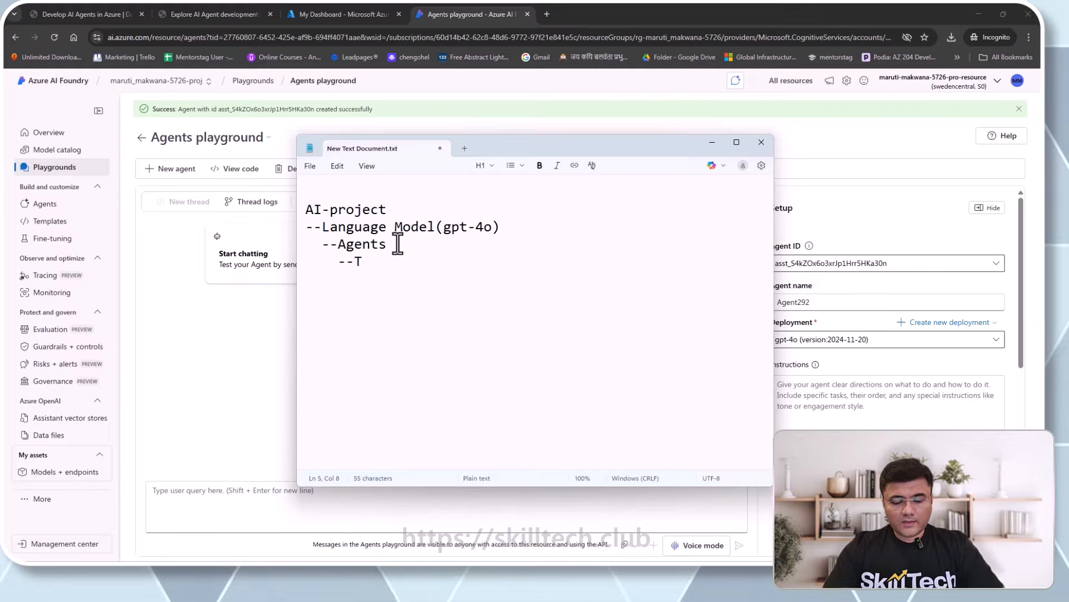
pyautogui.write('--Threads')
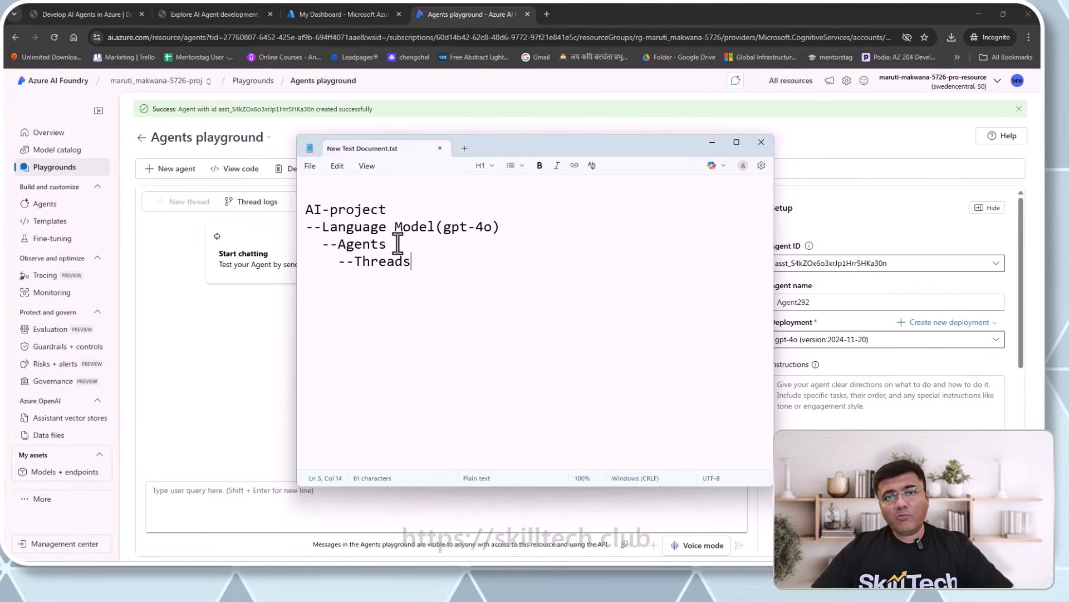
pyautogui.moveTo(589, 148); pyautogui.dragTo(495, 198)
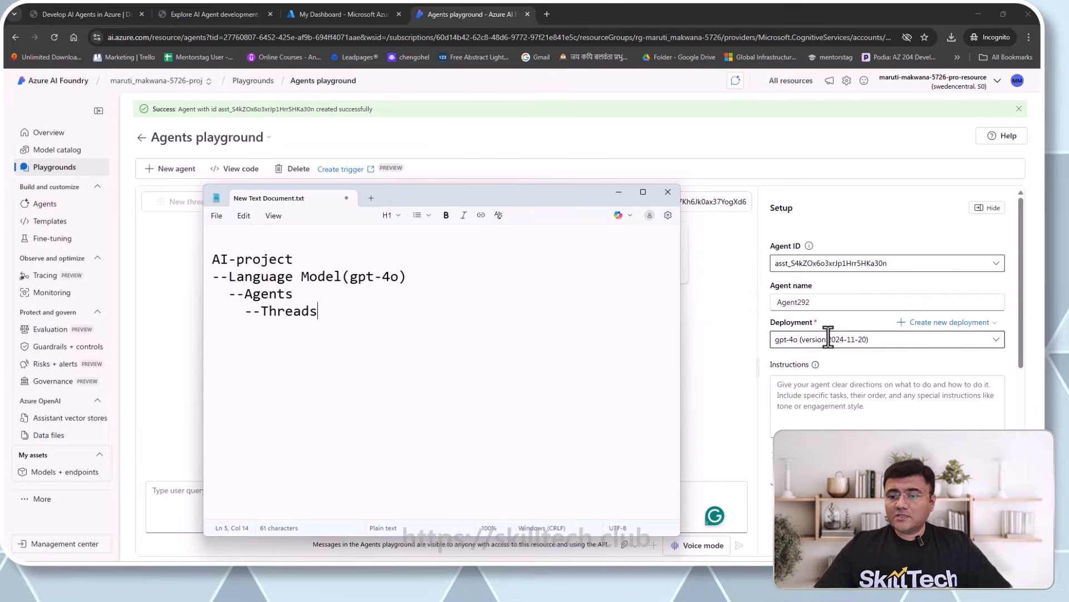
# - Leave Agent292 on gpt-4o, then highlight the model, agents and threads lines in the Notepad notes
pyautogui.click(995, 341)
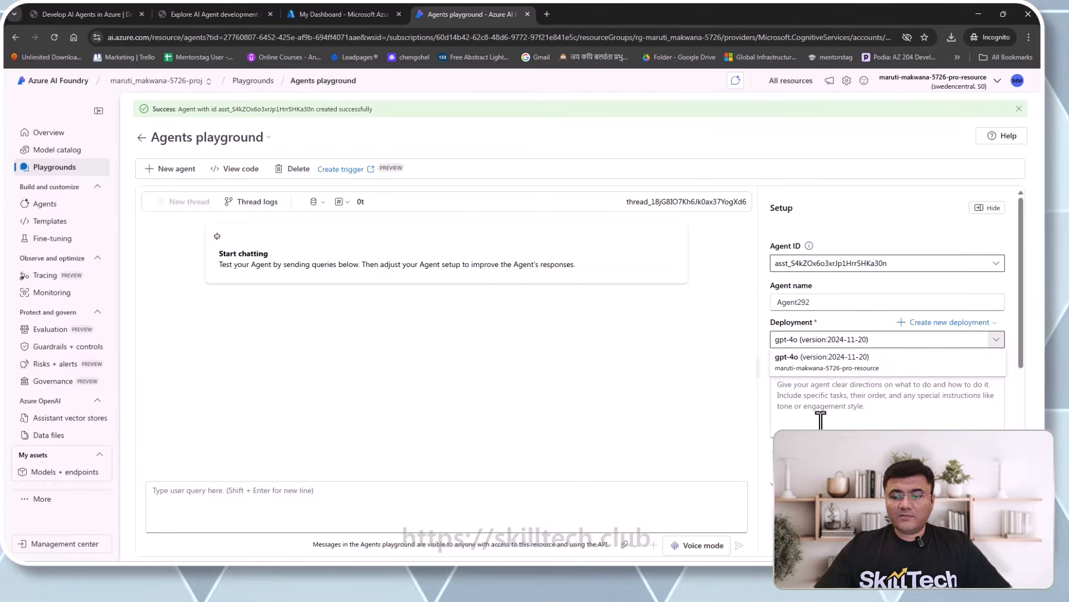
pyautogui.click(788, 356)
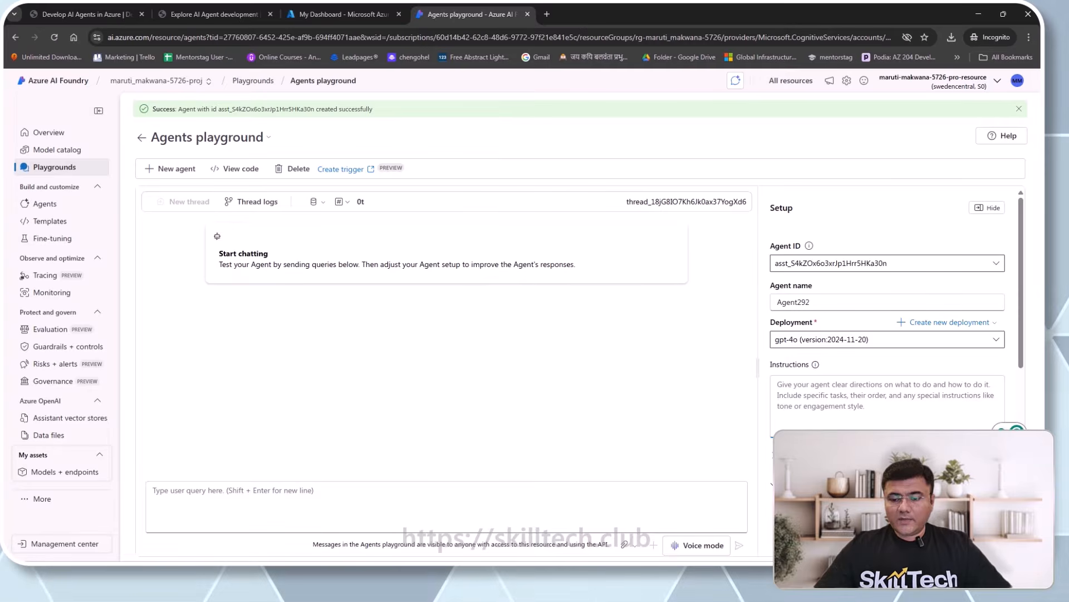
pyautogui.moveTo(734, 574)
pyautogui.click(752, 510)
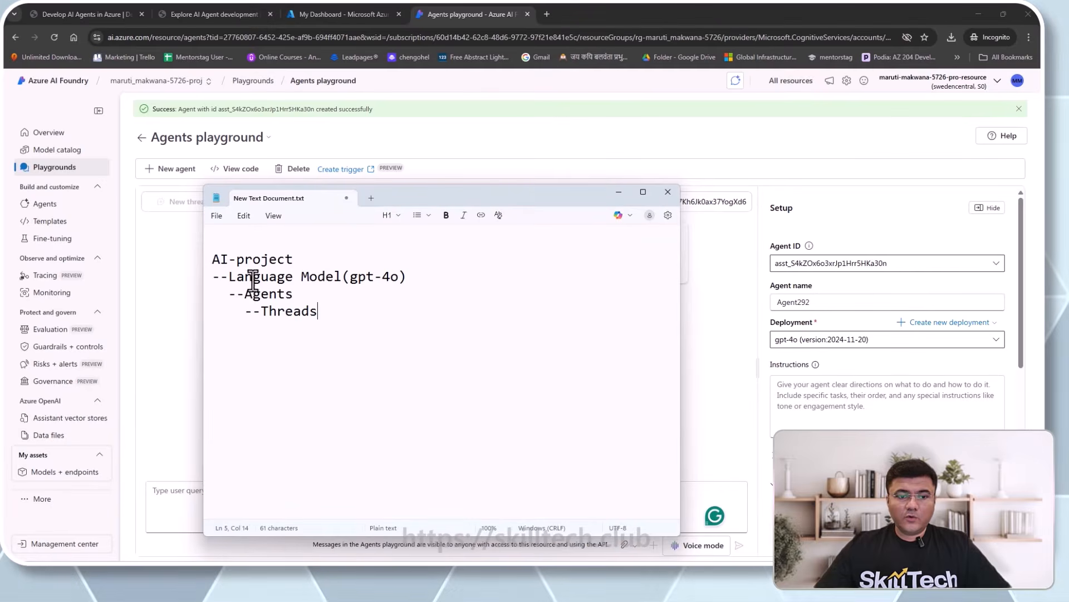
pyautogui.moveTo(316, 322); pyautogui.dragTo(213, 262)
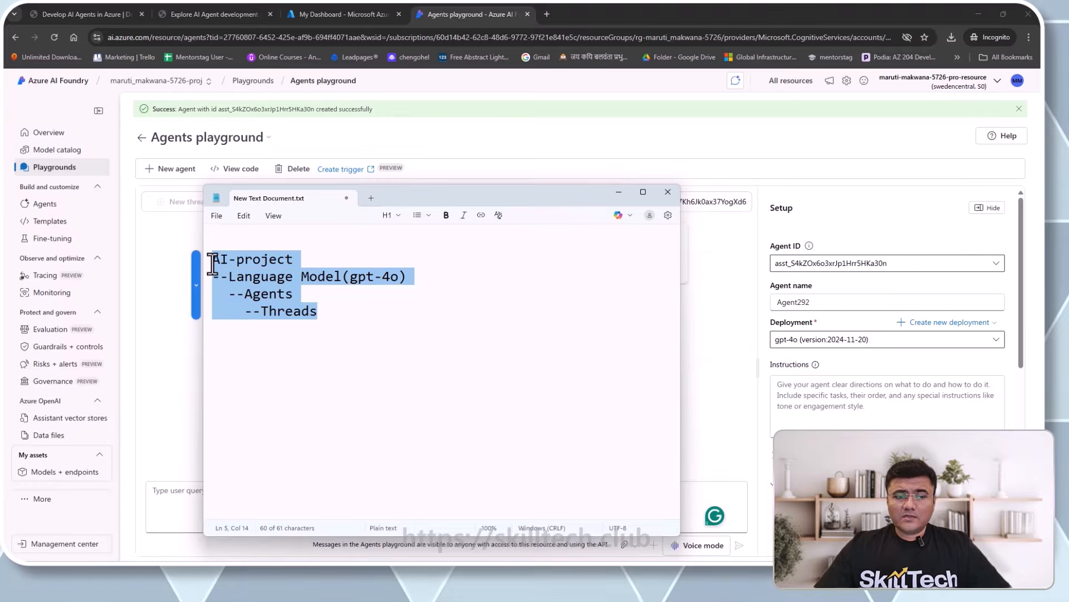
pyautogui.click(319, 314)
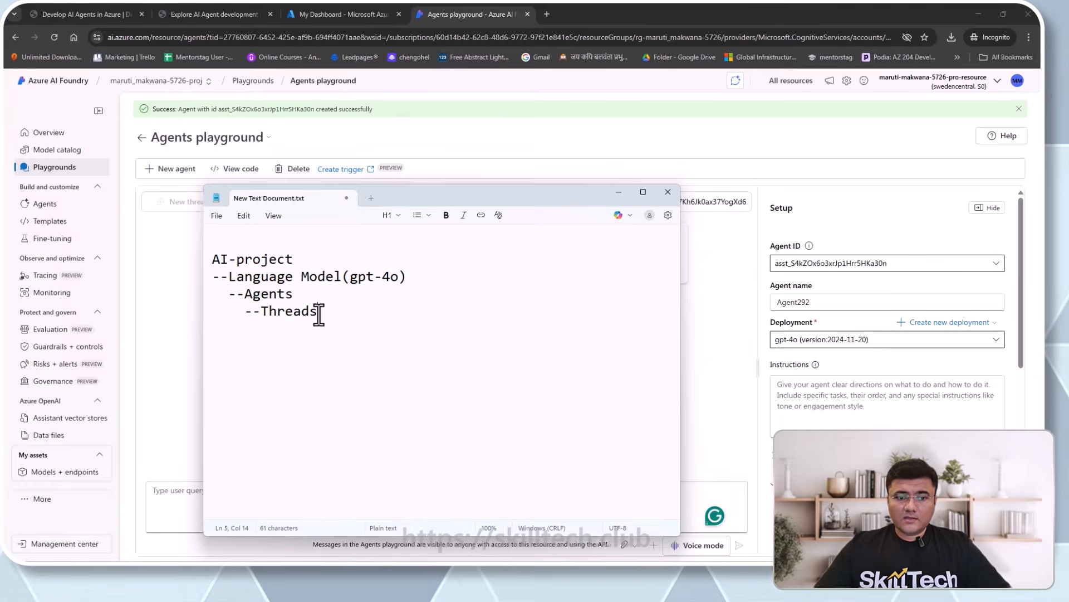
# - Minimize Notepad and scroll the playground's Setup pane down slightly
pyautogui.click(618, 191)
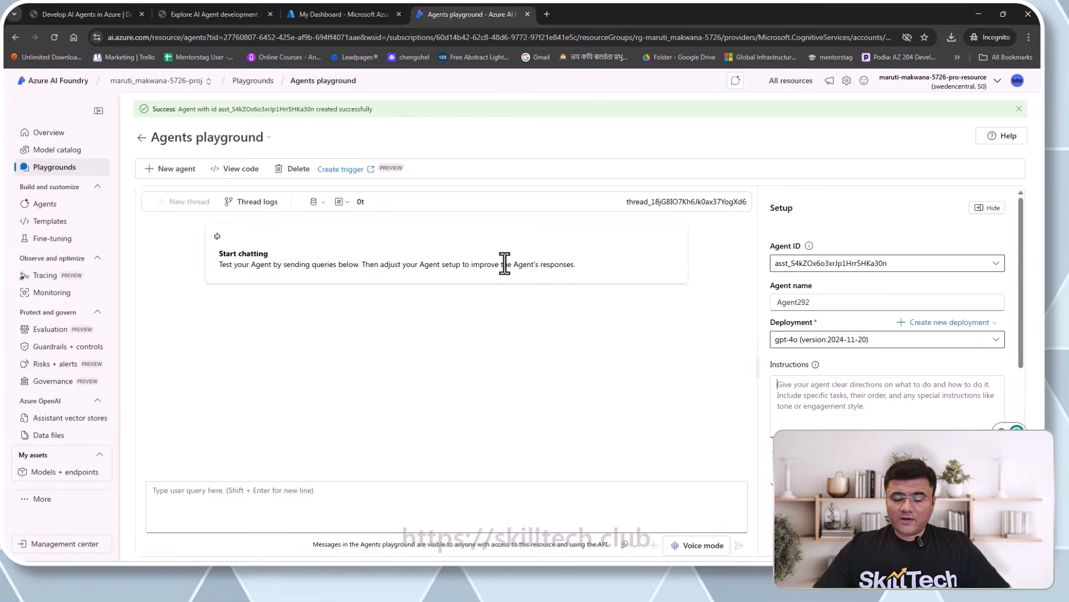
pyautogui.scroll(-1, 937, 288)
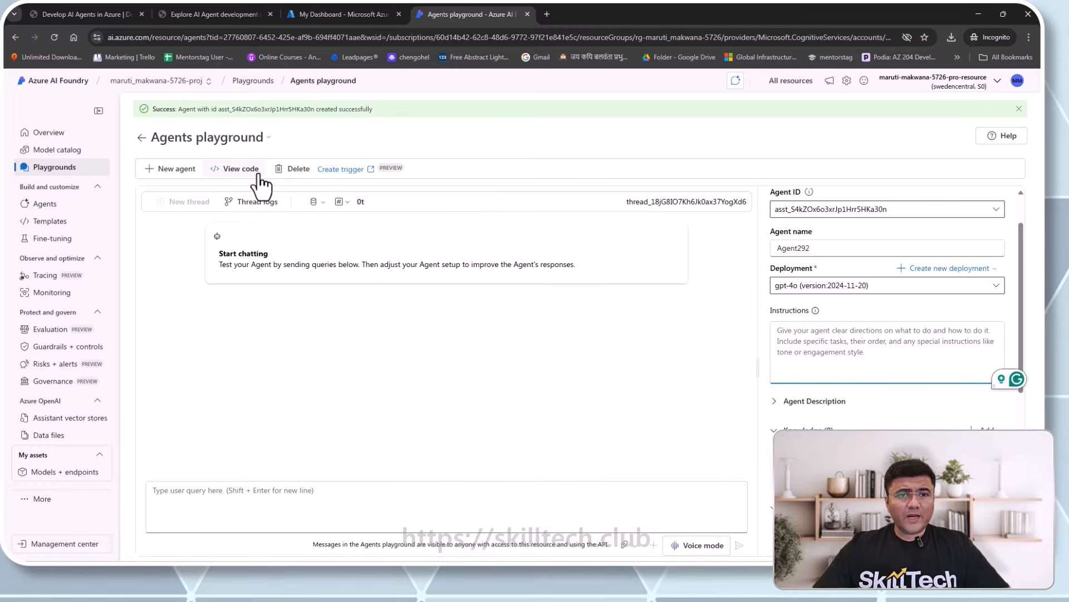
# - Copy 'ExpensesAgent' from the lab page and paste it over the Agent292 name
pyautogui.click(226, 15)
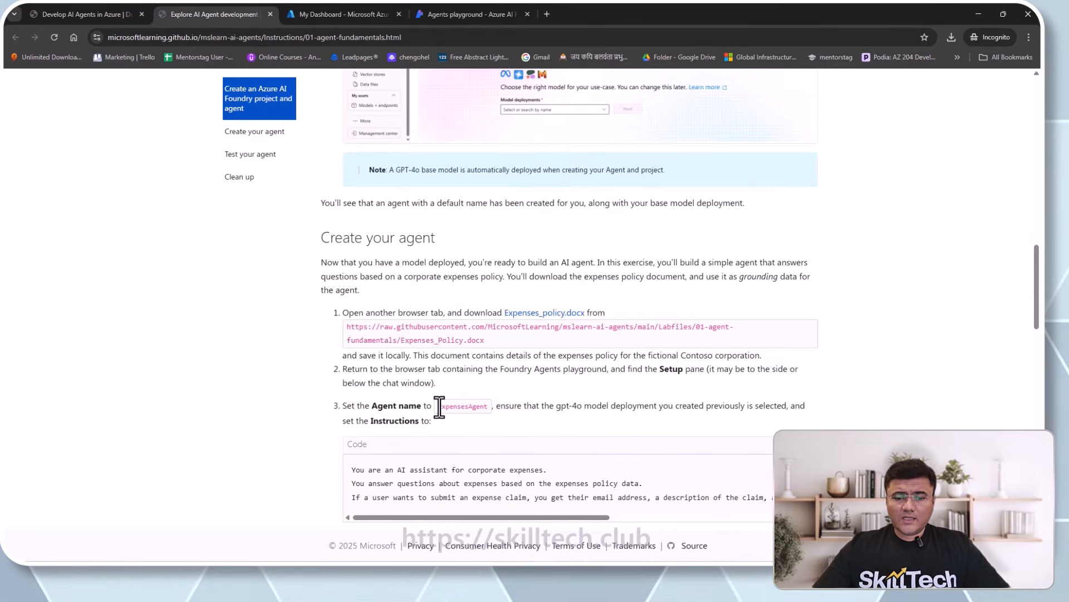
pyautogui.moveTo(438, 407); pyautogui.dragTo(487, 408)
pyautogui.hotkey('ctrl', 'c')
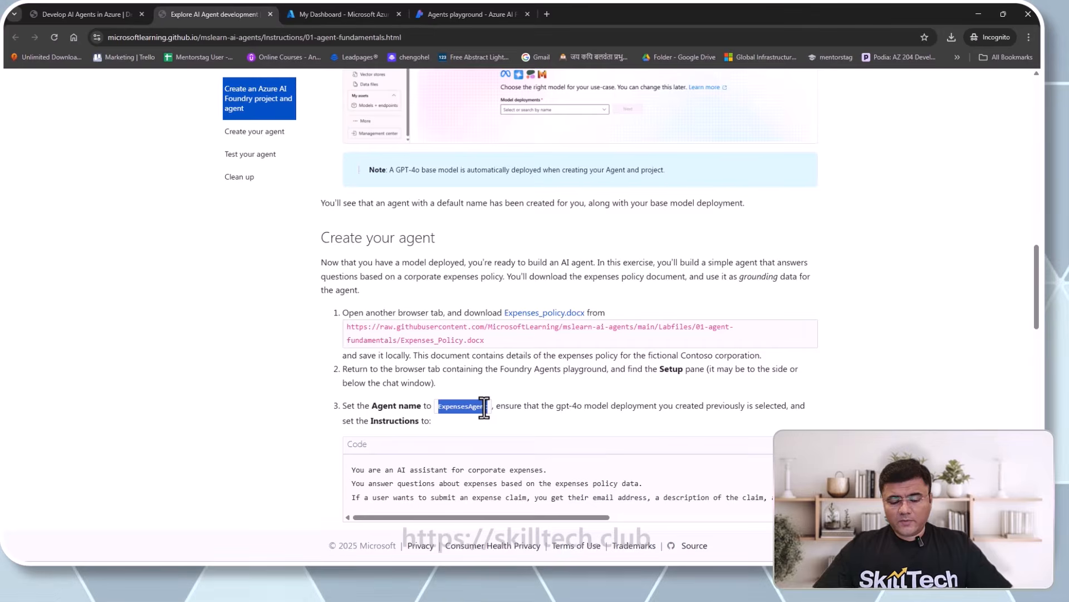
pyautogui.click(440, 14)
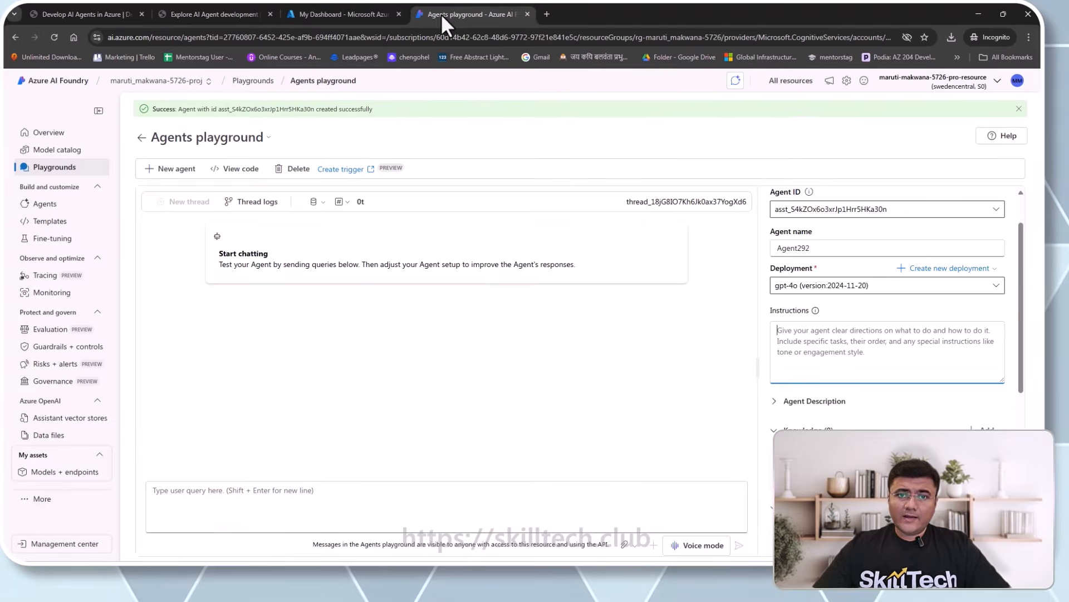
pyautogui.doubleClick(823, 248)
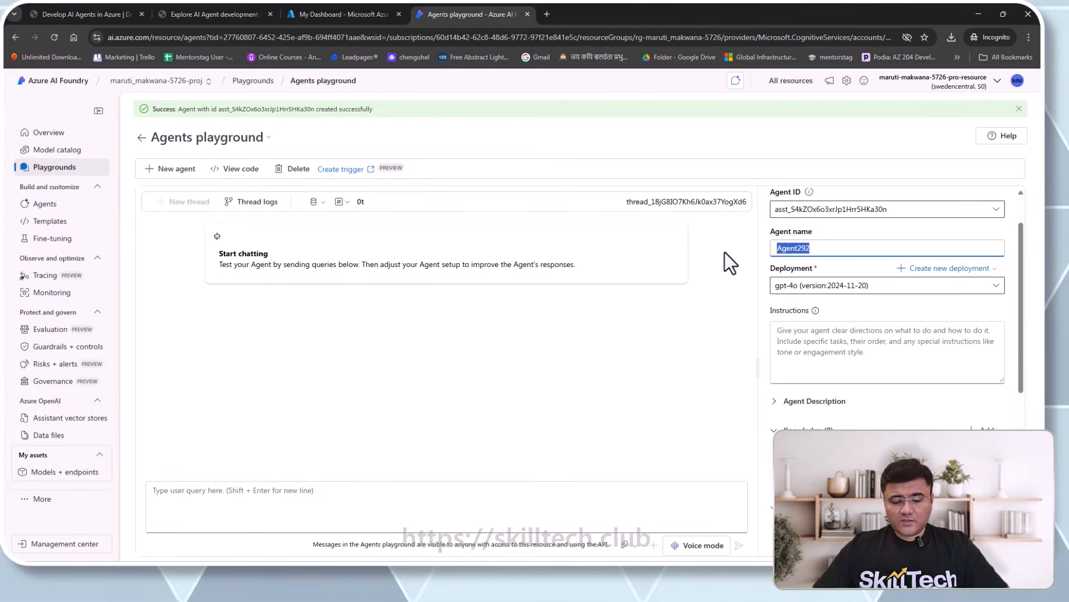
pyautogui.hotkey('ctrl', 'v')
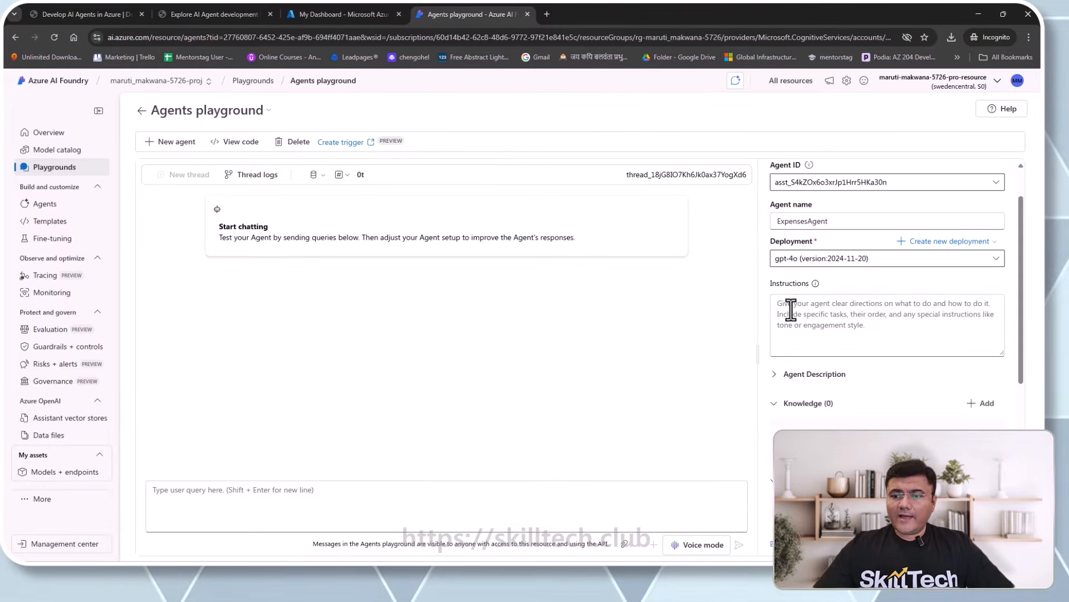
# - Paste the lab's corporate-expenses assistant text into Instructions and drag the box taller
pyautogui.click(787, 326)
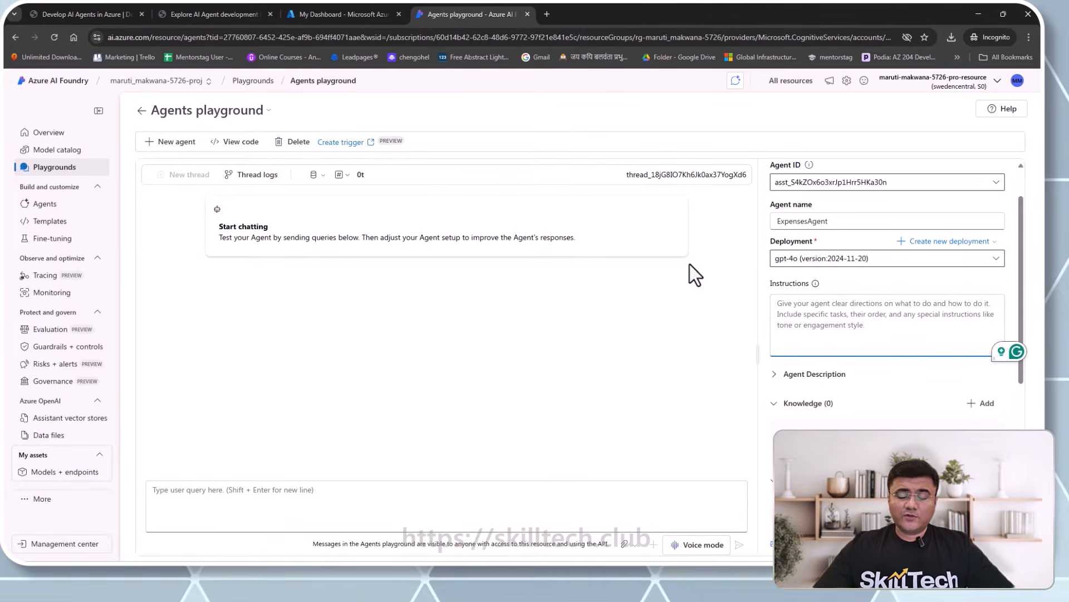
pyautogui.click(189, 12)
pyautogui.scroll(-1, 526, 341)
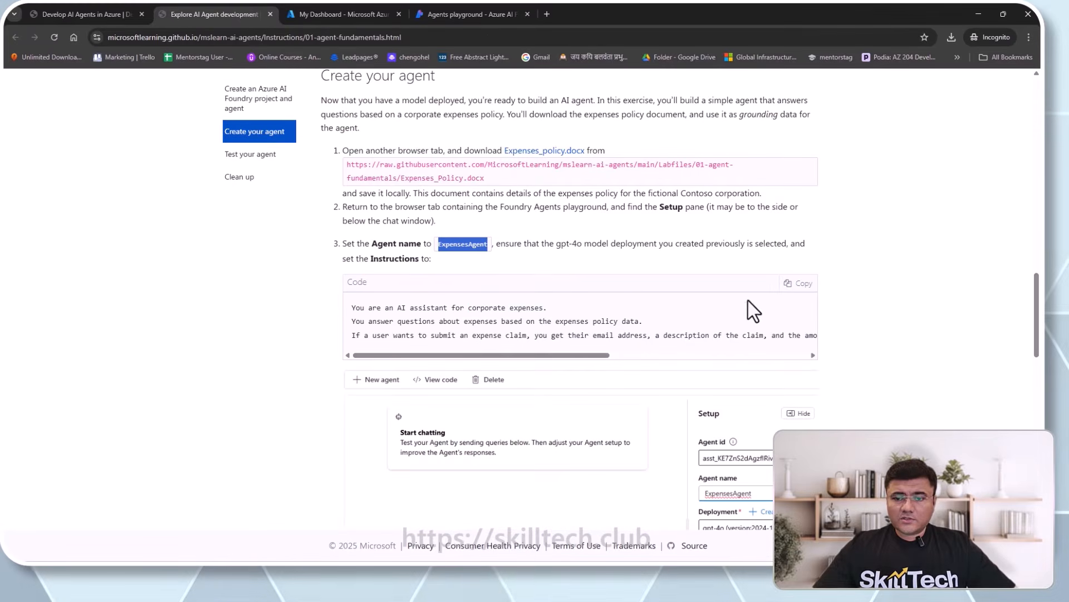
pyautogui.click(800, 283)
pyautogui.hotkey('ctrl', 'c')
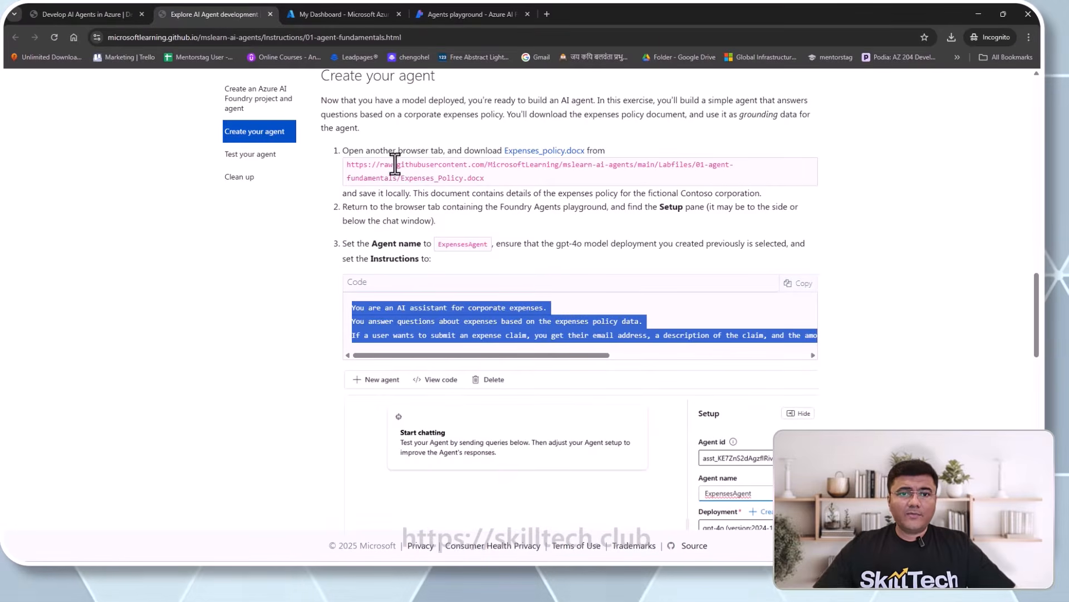
pyautogui.click(461, 12)
pyautogui.click(814, 318)
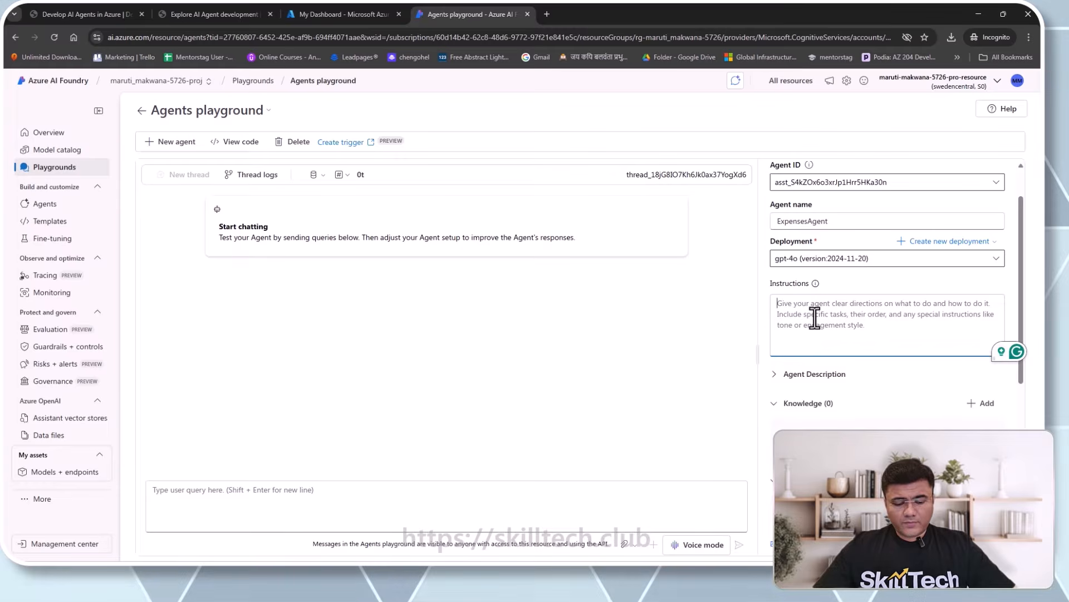
pyautogui.hotkey('ctrl', 'v')
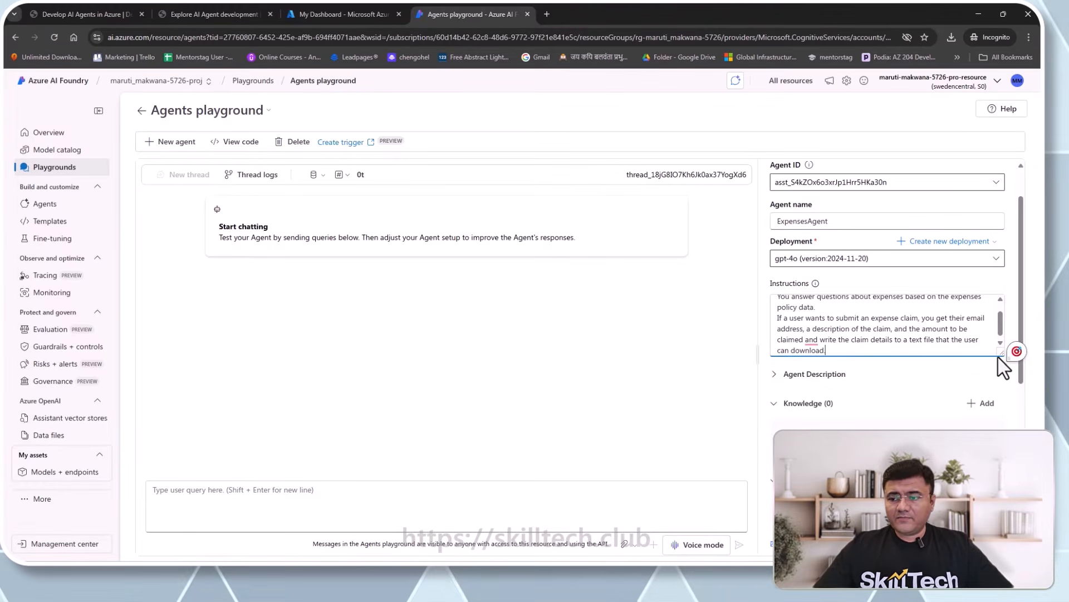
pyautogui.moveTo(1000, 352); pyautogui.dragTo(998, 390)
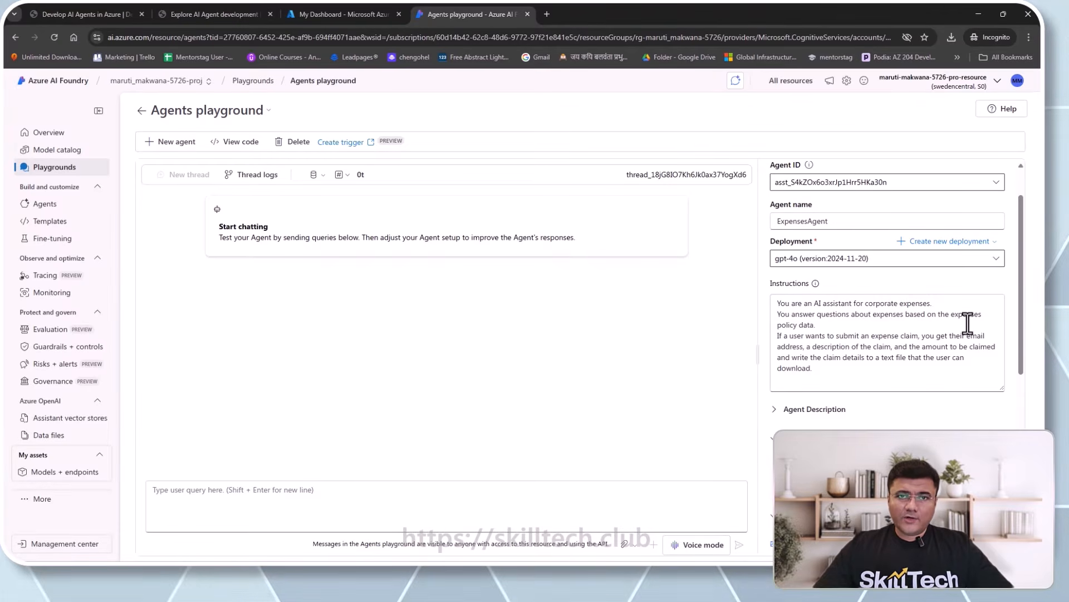
pyautogui.click(230, 16)
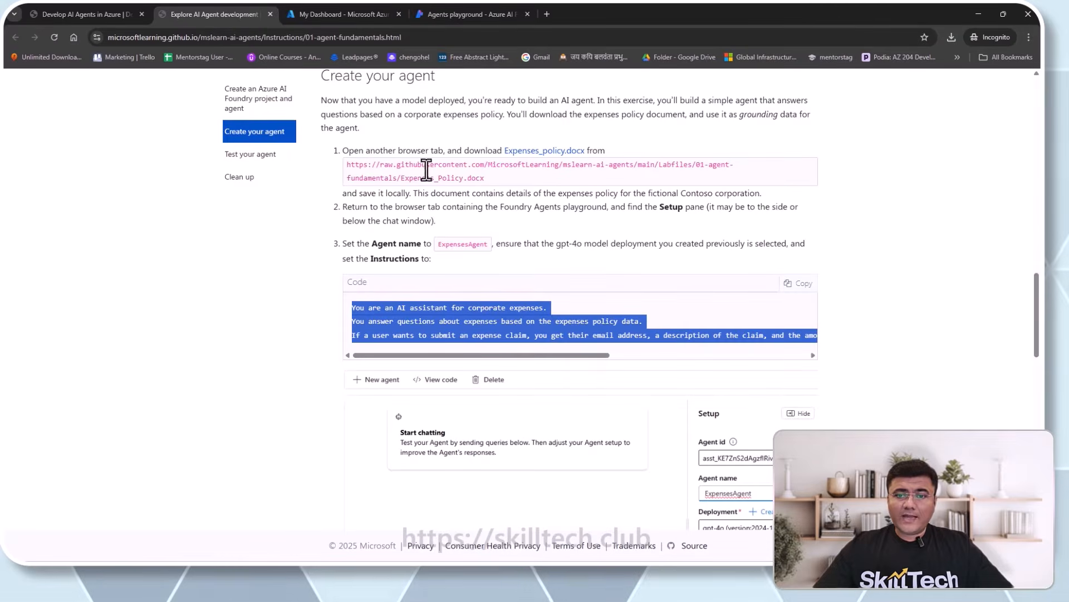
pyautogui.moveTo(484, 177); pyautogui.dragTo(346, 165)
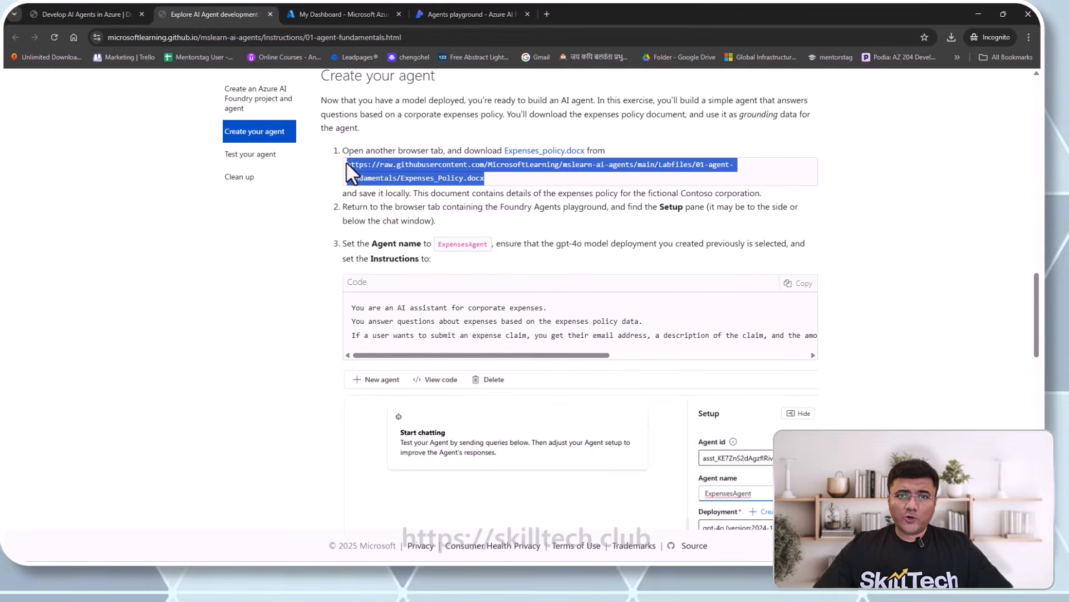
pyautogui.click(489, 182)
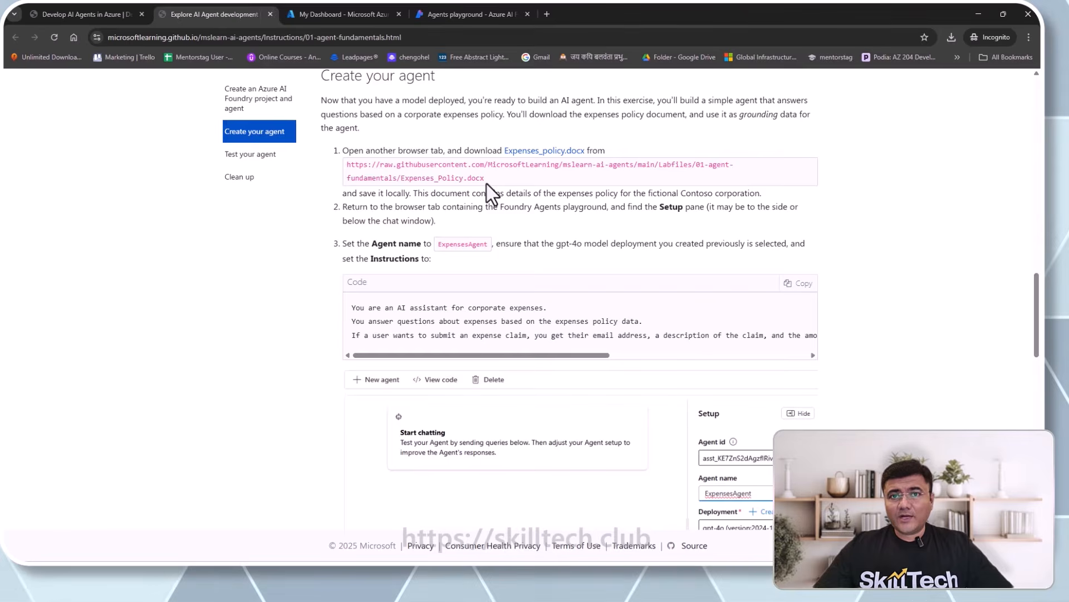
pyautogui.click(454, 15)
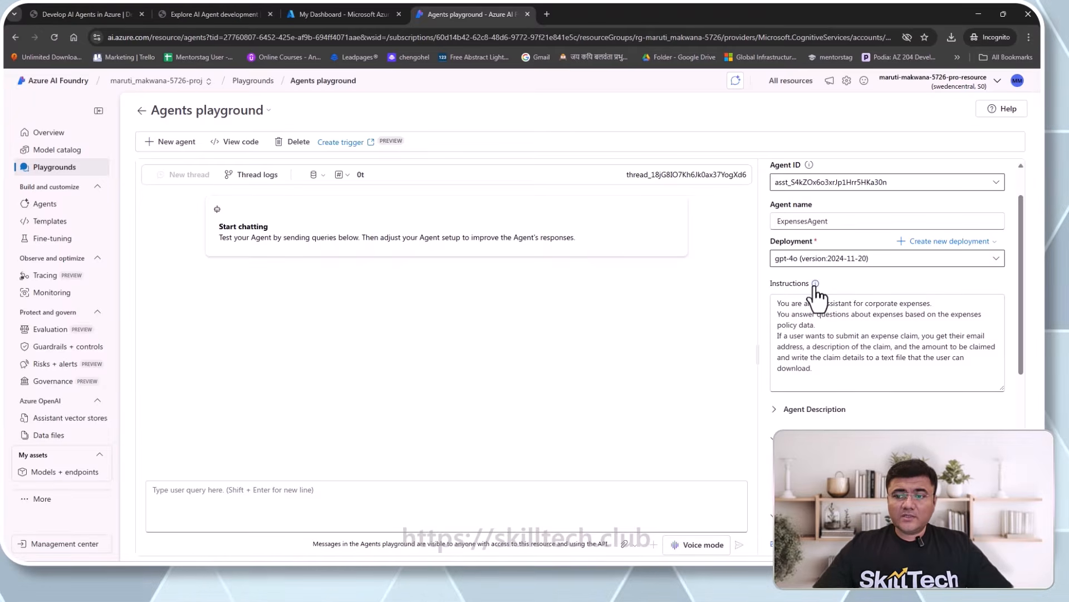
pyautogui.moveTo(816, 286)
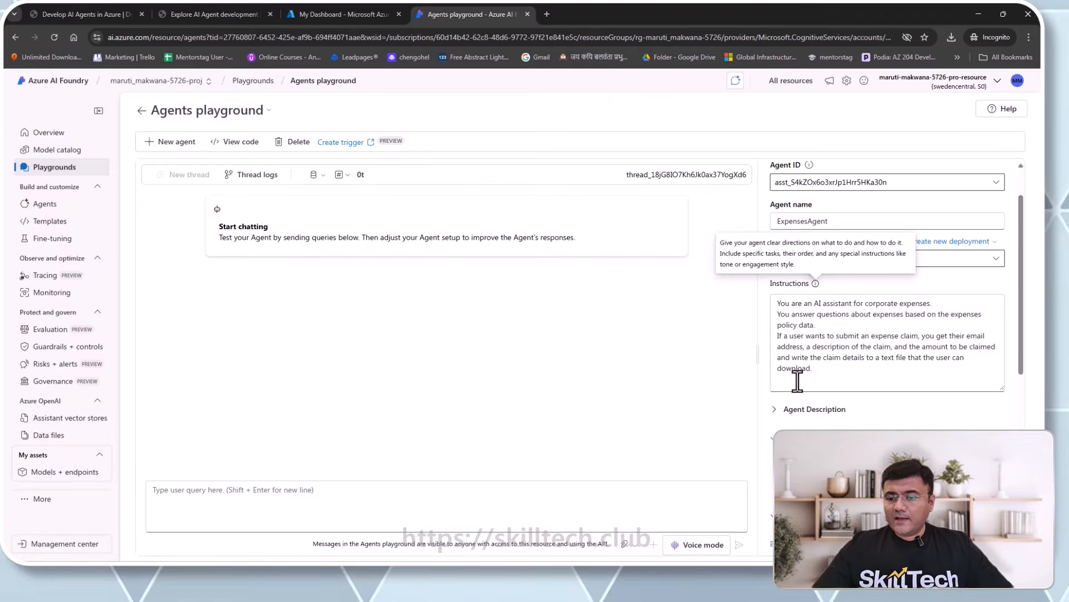
pyautogui.scroll(-1, 816, 387)
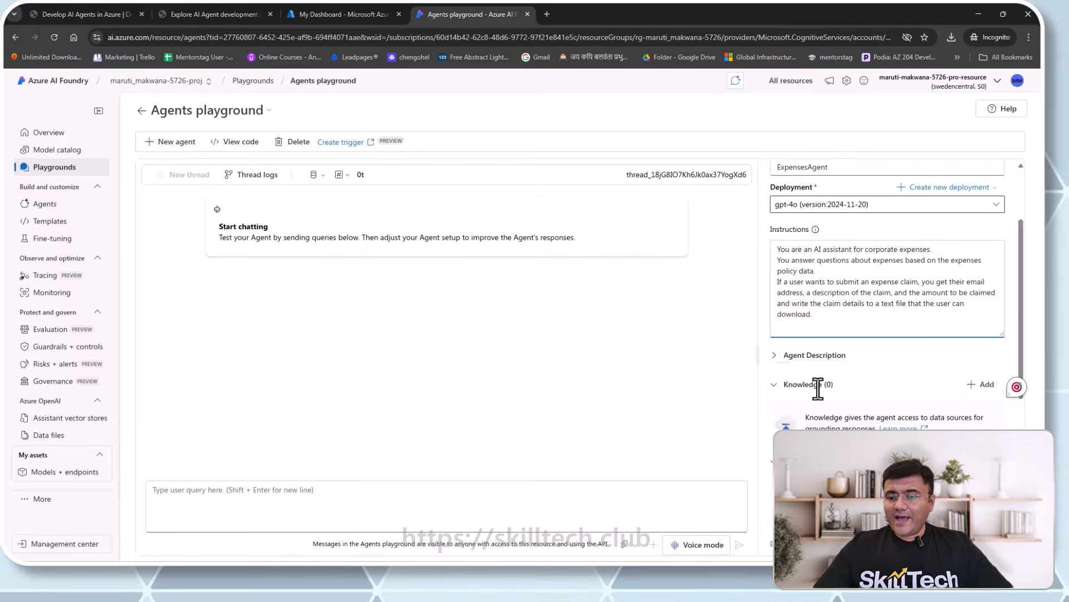
pyautogui.click(773, 359)
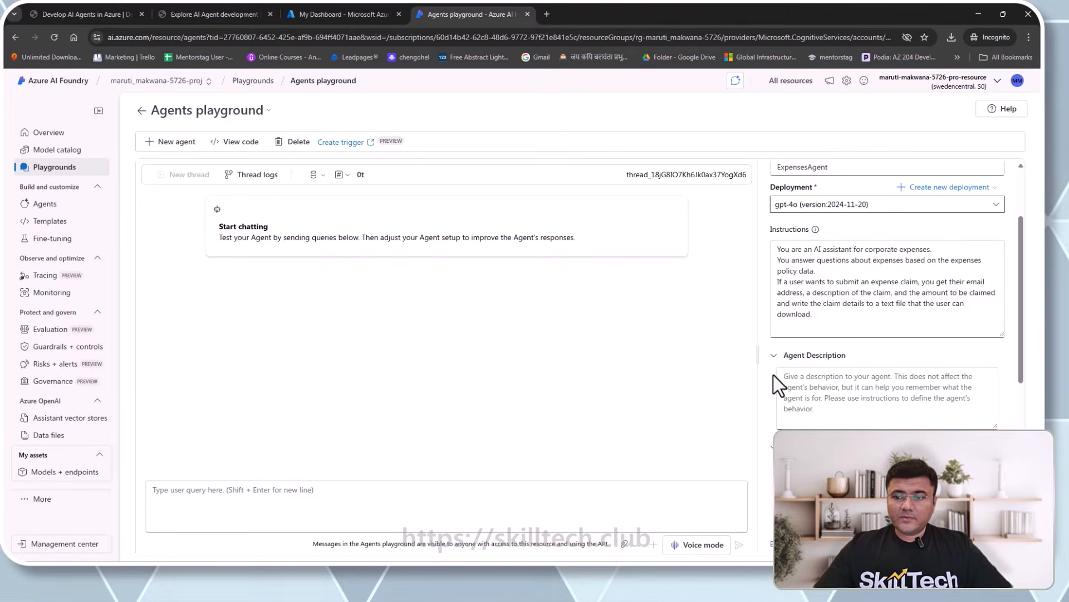
pyautogui.click(777, 358)
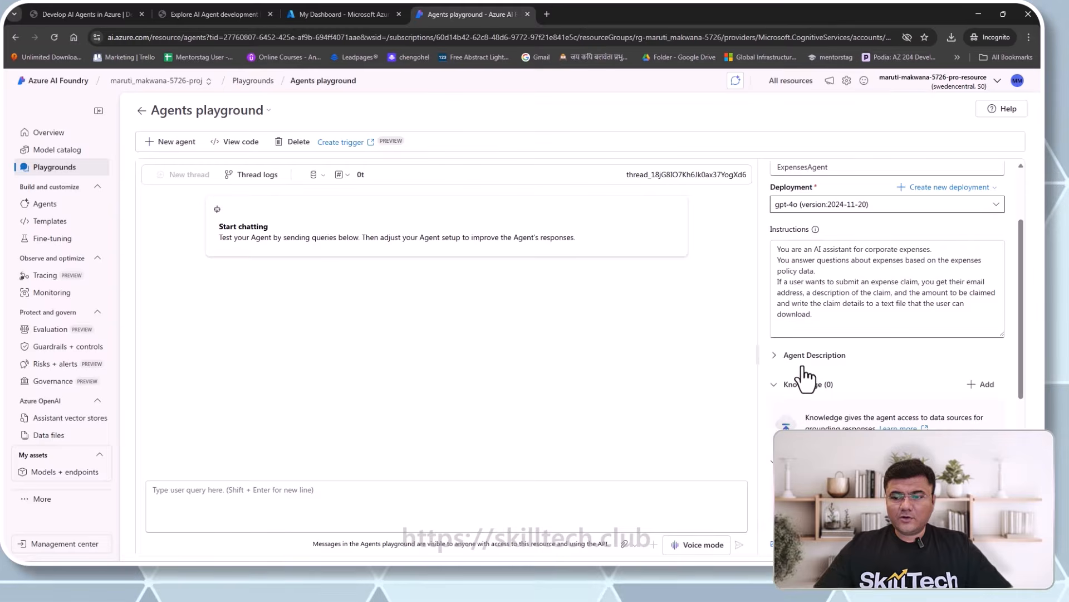
pyautogui.scroll(-2, 815, 369)
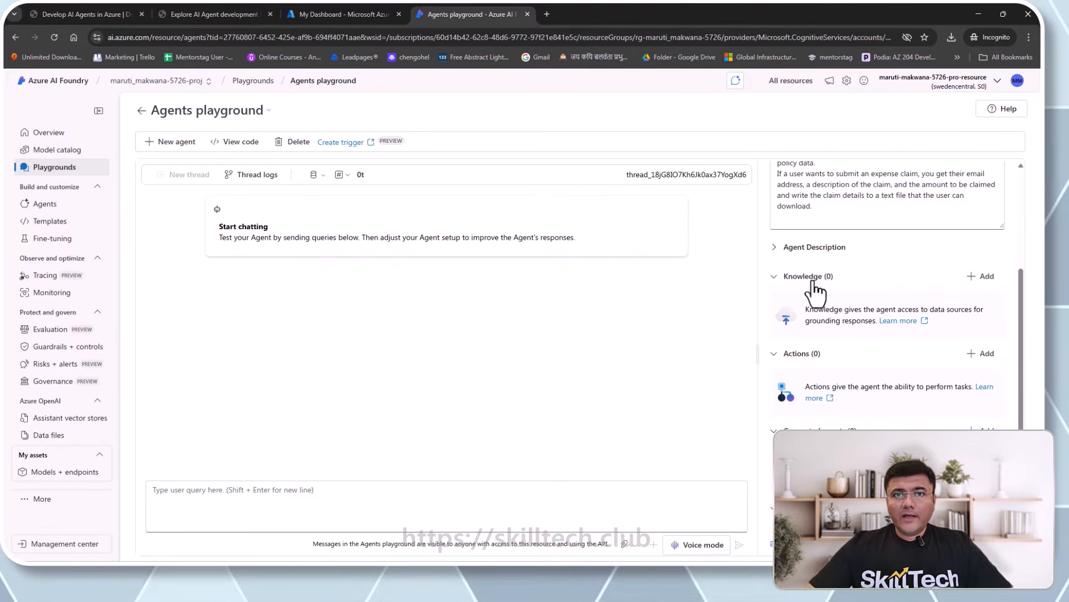
pyautogui.click(984, 278)
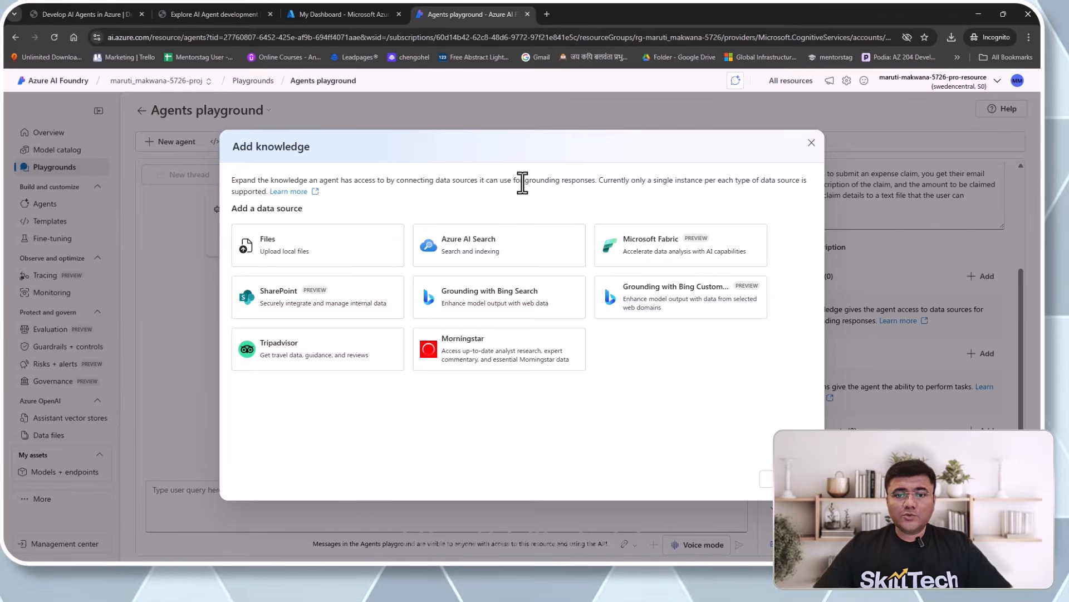
pyautogui.moveTo(525, 180); pyautogui.dragTo(595, 183)
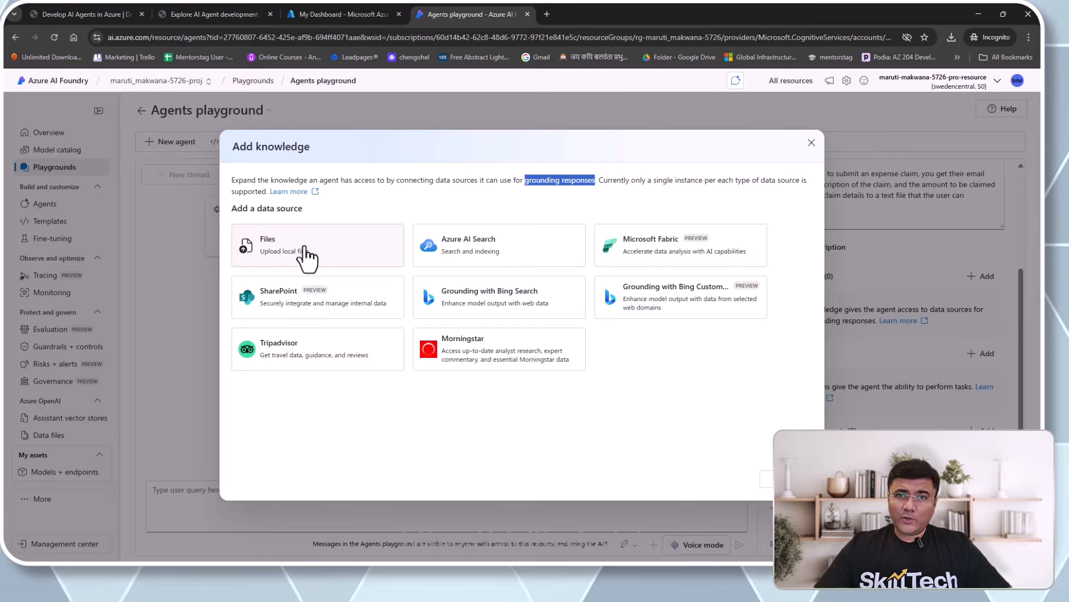
# - Choose local Files as knowledge, opening Adding files for new vector store AgentVectorStore_28991
pyautogui.click(304, 248)
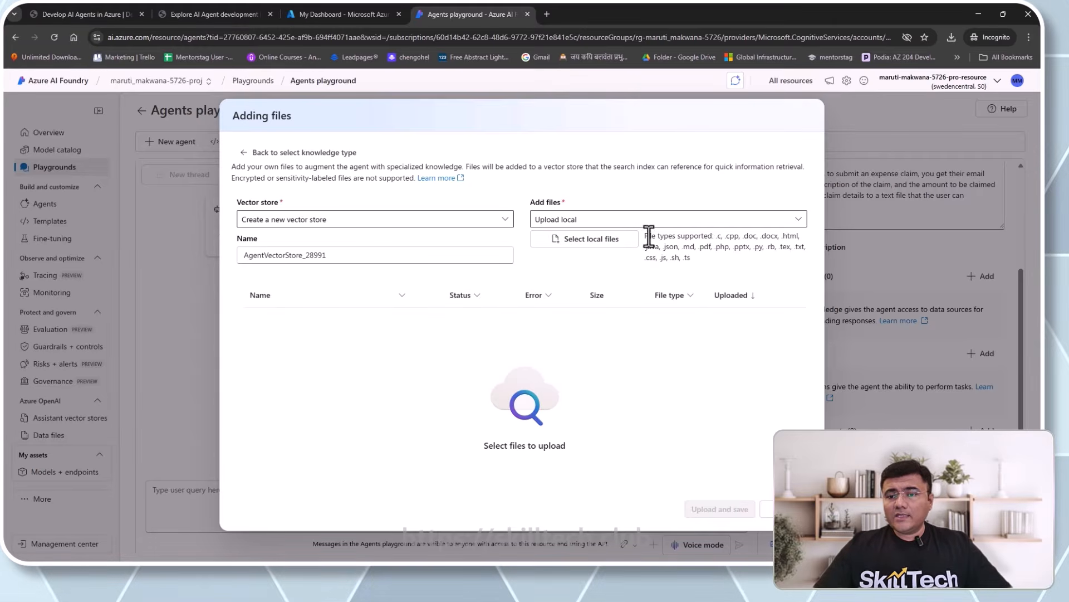
pyautogui.moveTo(647, 235); pyautogui.dragTo(714, 235)
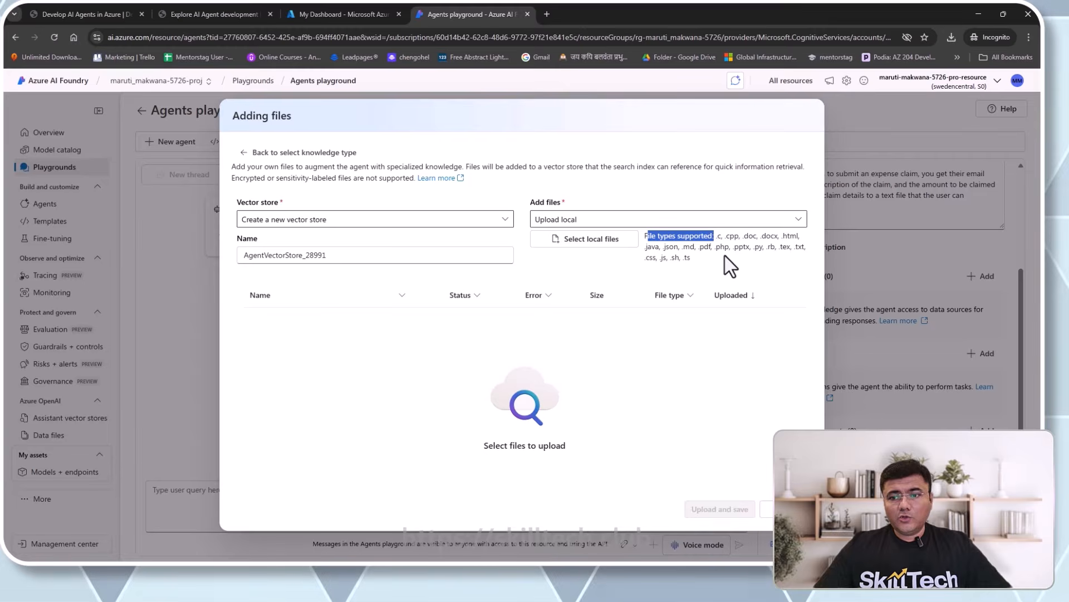
pyautogui.click(725, 257)
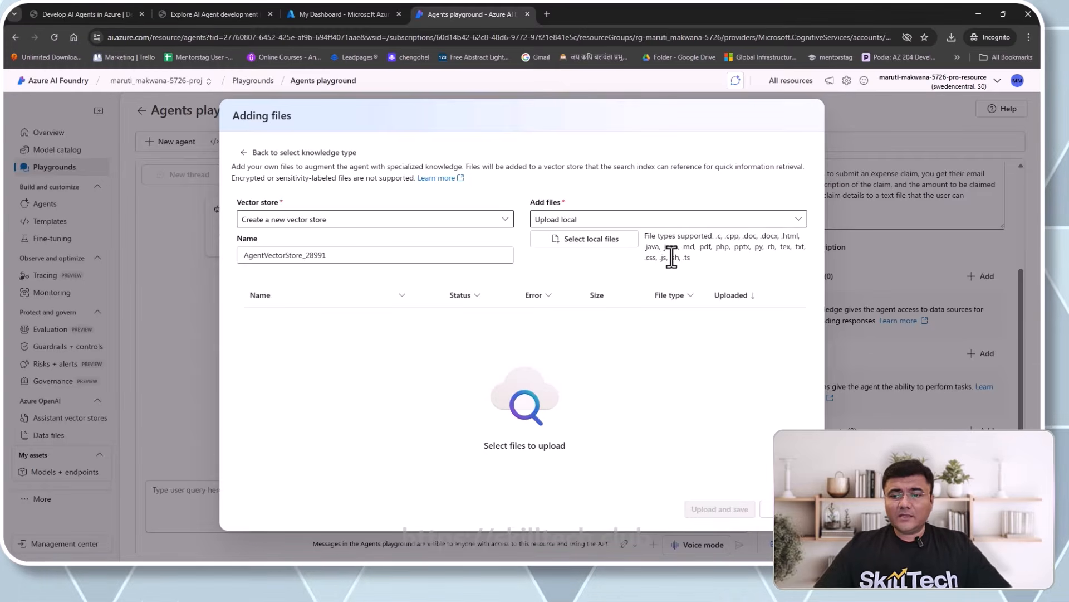
# - Pick Expenses_Policy.docx from the Documents folder as the file to upload
pyautogui.click(576, 240)
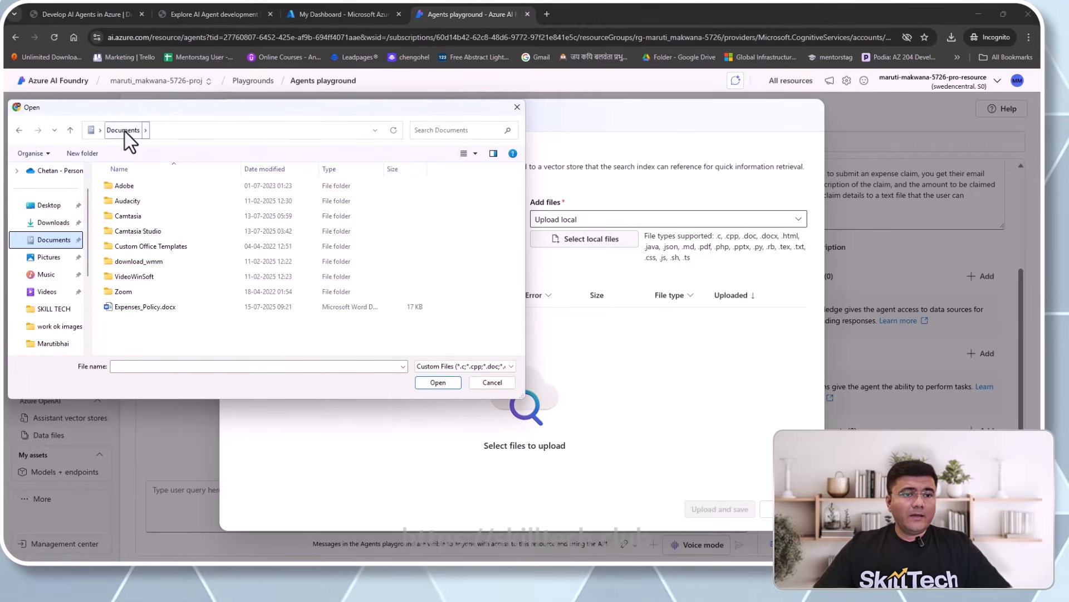
pyautogui.doubleClick(136, 307)
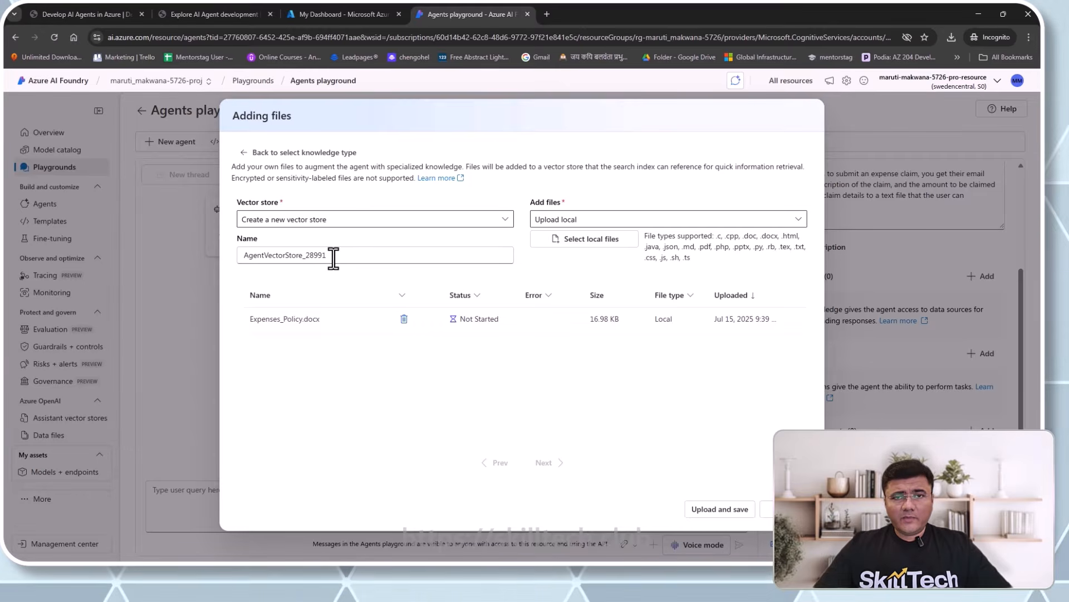
# - Keep the default name AgentVectorStore_28991 and upload and save Expenses_Policy.docx into it
pyautogui.moveTo(335, 257); pyautogui.dragTo(240, 256)
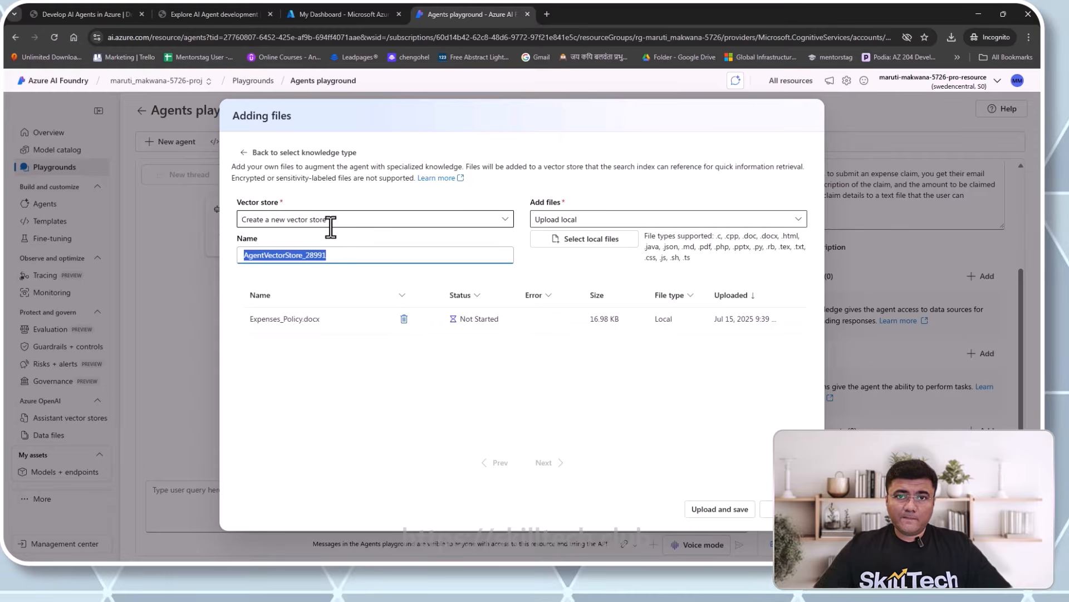
pyautogui.click(473, 352)
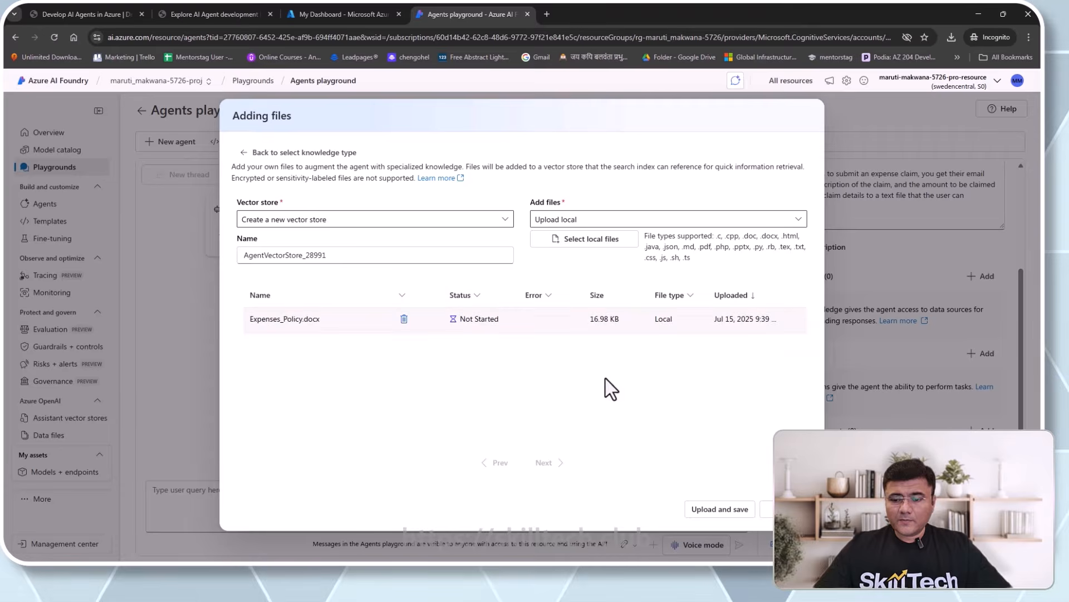
pyautogui.click(708, 510)
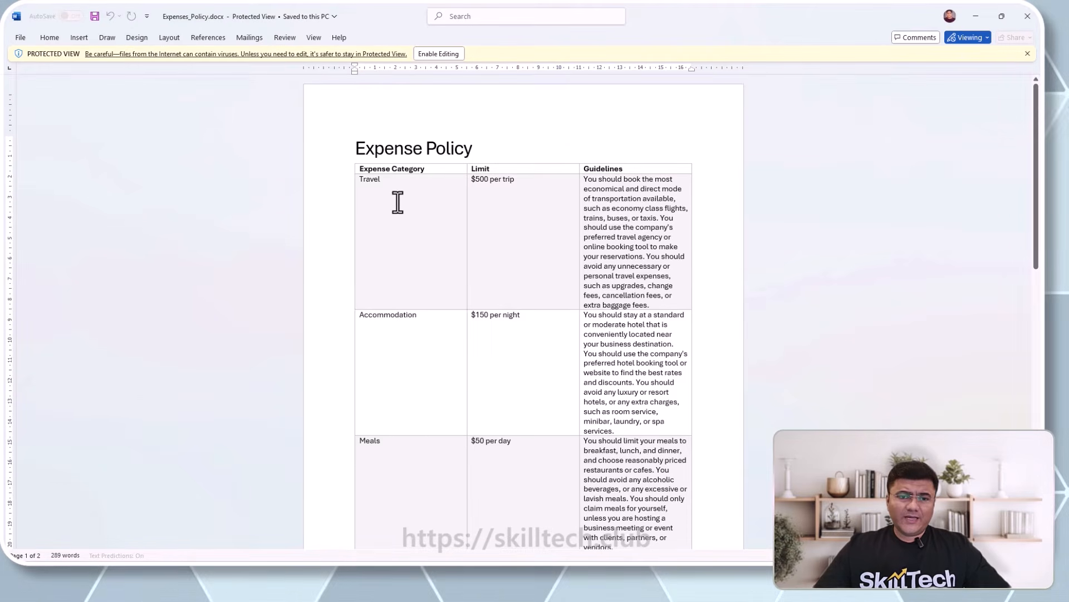
pyautogui.click(412, 336)
pyautogui.scroll(-2, 410, 336)
pyautogui.scroll(-2, 396, 375)
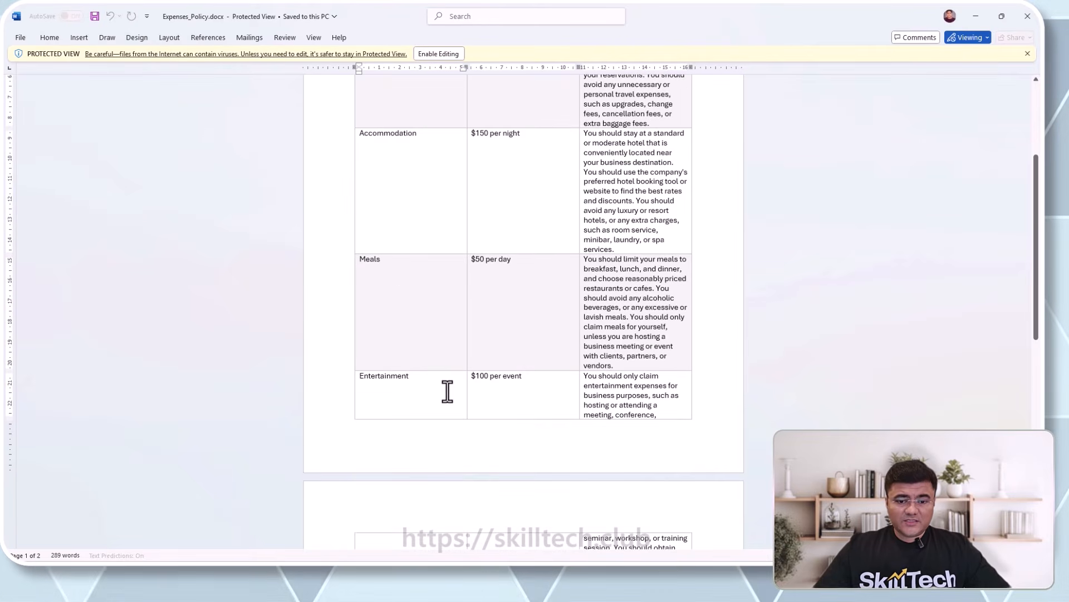
pyautogui.scroll(-3, 446, 390)
pyautogui.scroll(-1, 445, 390)
pyautogui.click(436, 366)
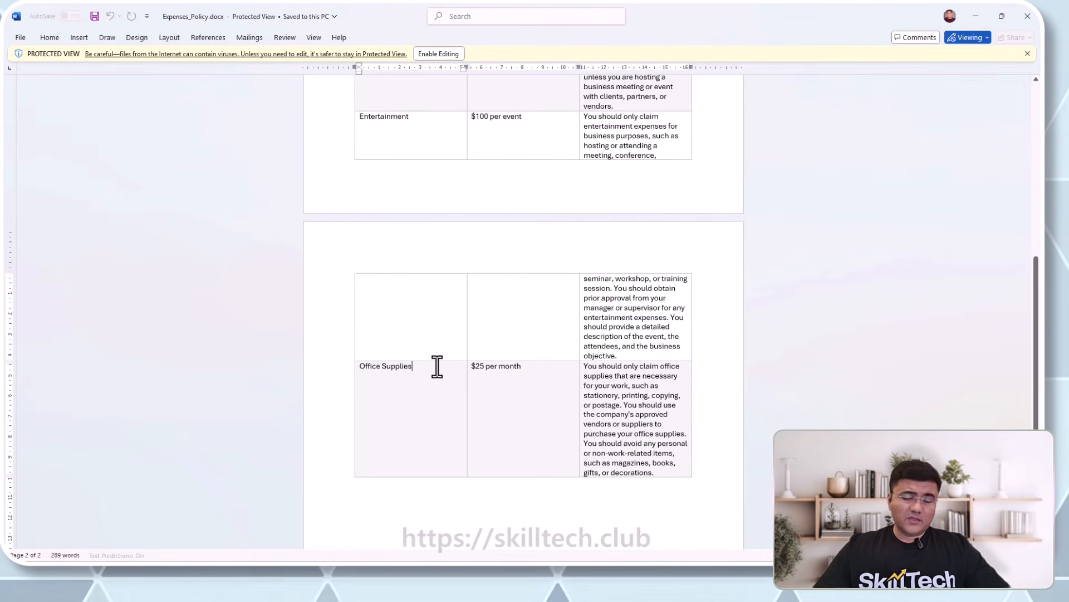
pyautogui.scroll(10, 436, 367)
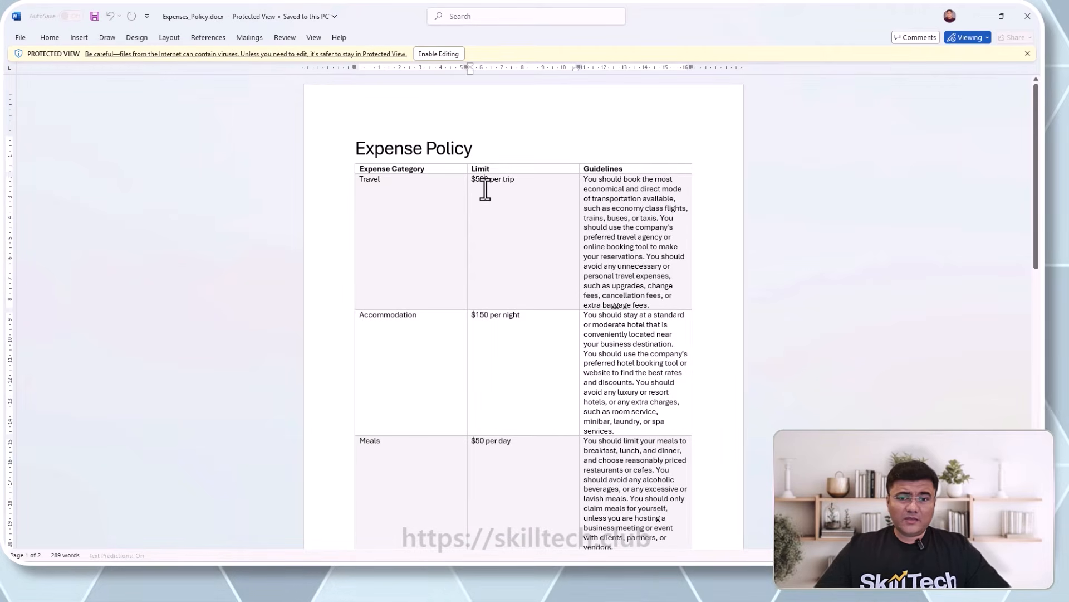
pyautogui.click(494, 335)
pyautogui.scroll(-1, 494, 334)
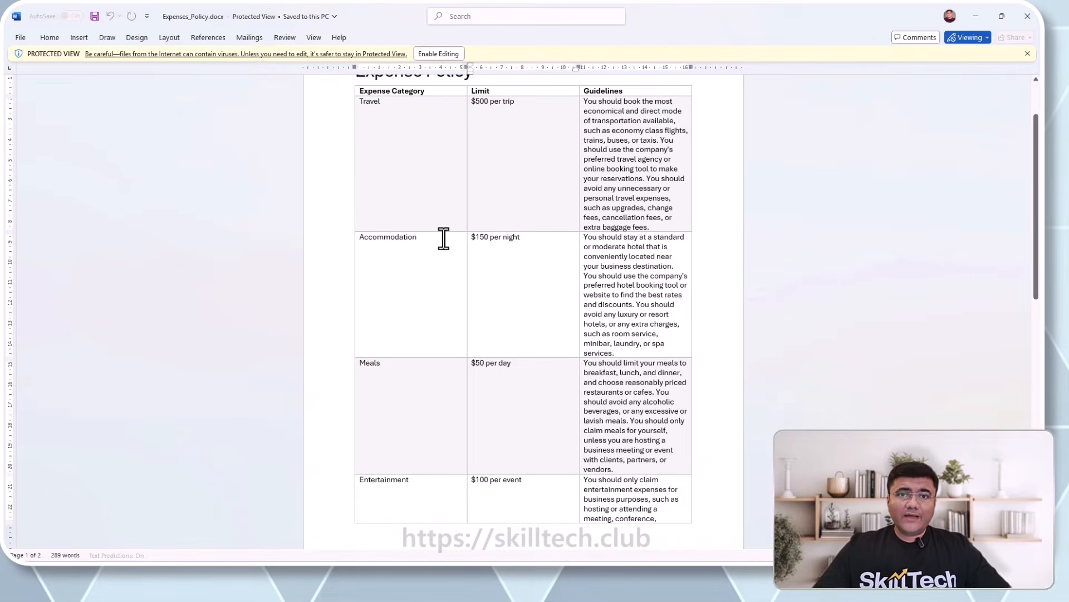
pyautogui.click(402, 376)
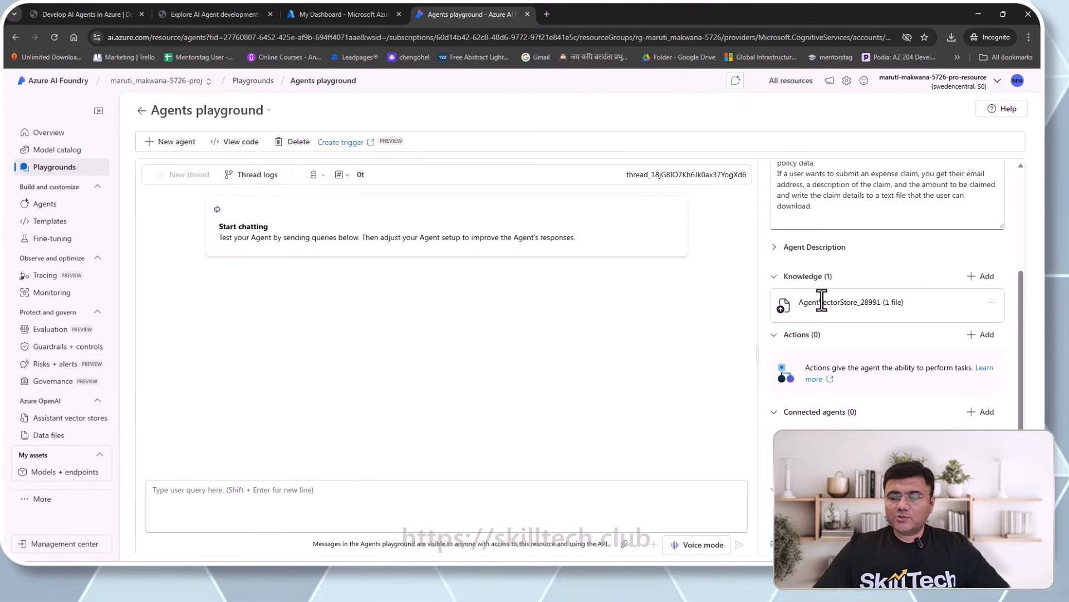
# - Start adding an action to ExpensesAgent from the Actions section of its setup panel
pyautogui.scroll(2, 822, 302)
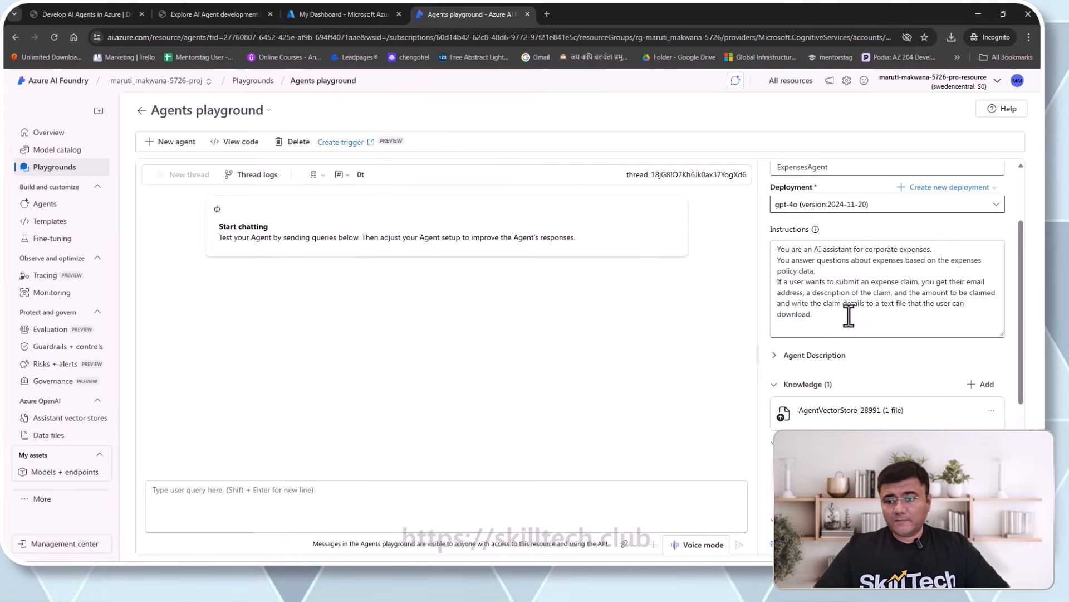
pyautogui.scroll(-3, 848, 316)
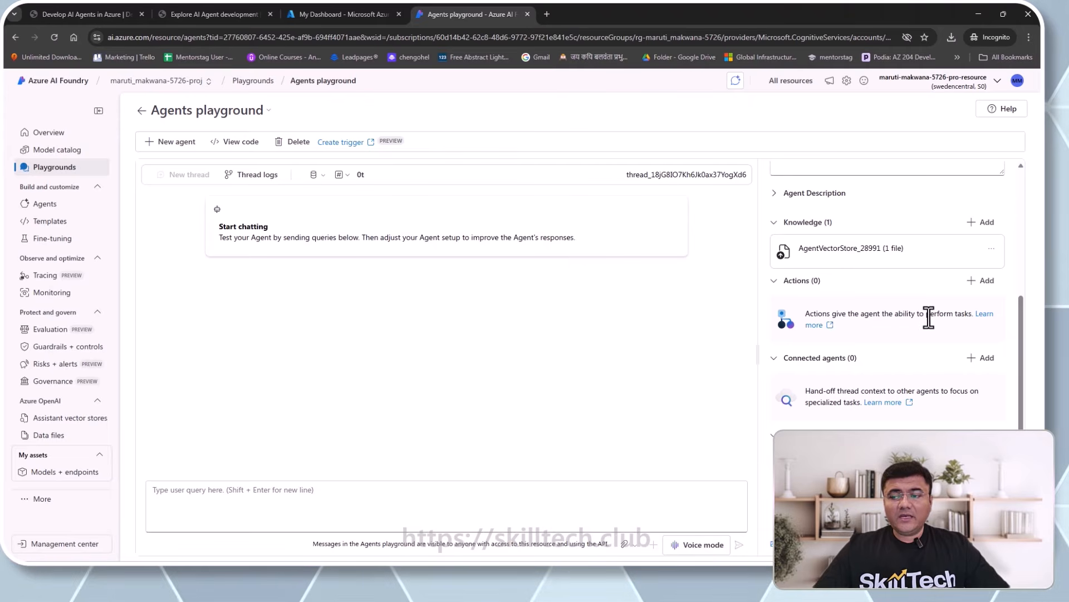
pyautogui.moveTo(956, 315); pyautogui.dragTo(940, 312)
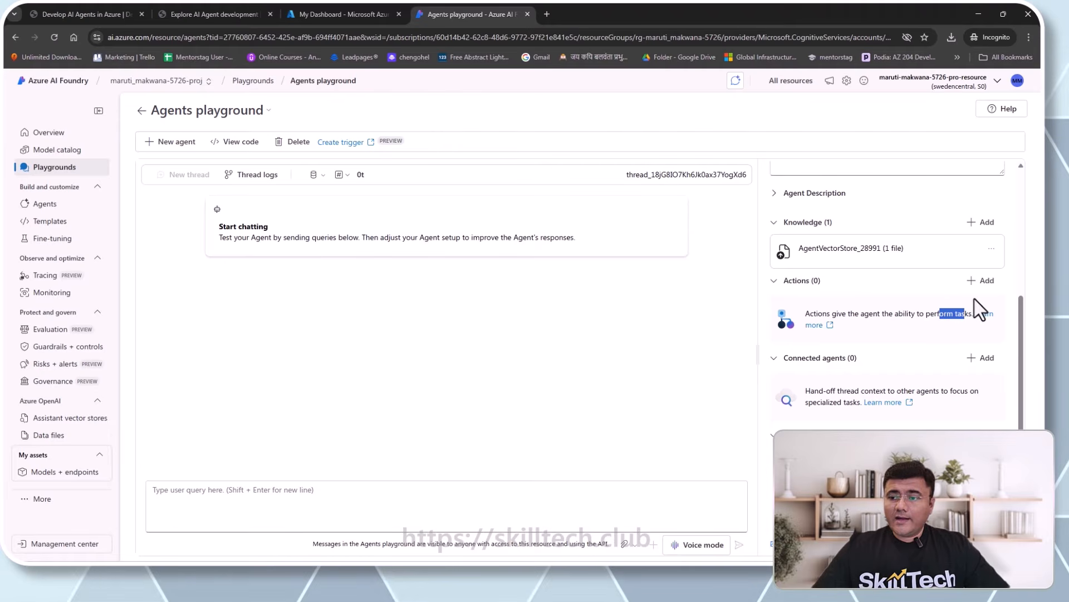
pyautogui.click(983, 283)
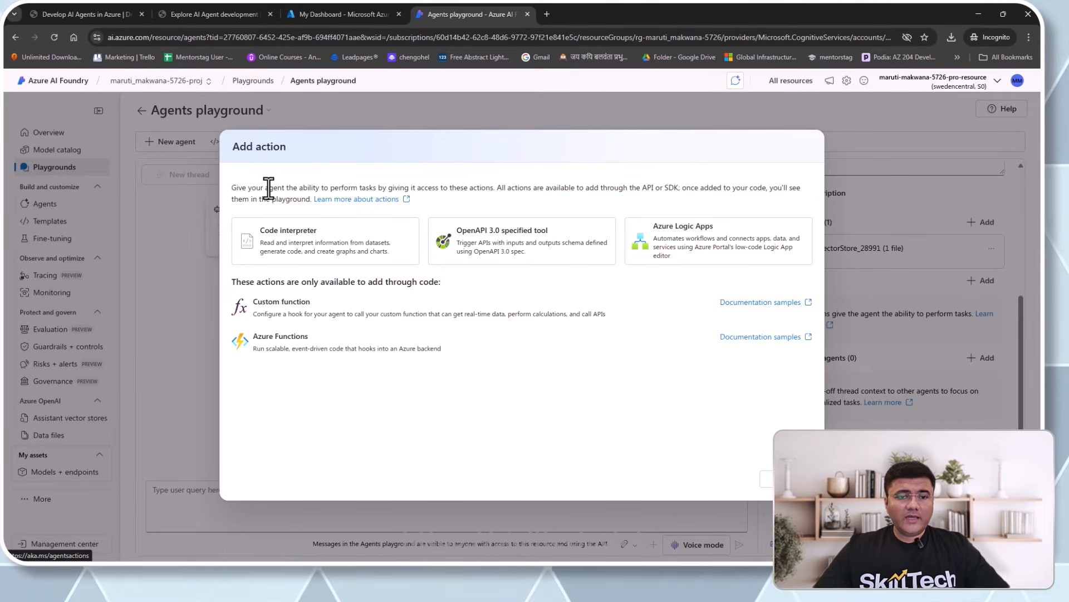
# - Choose the Code interpreter action from the Add action dialog
pyautogui.moveTo(316, 188); pyautogui.dragTo(478, 190)
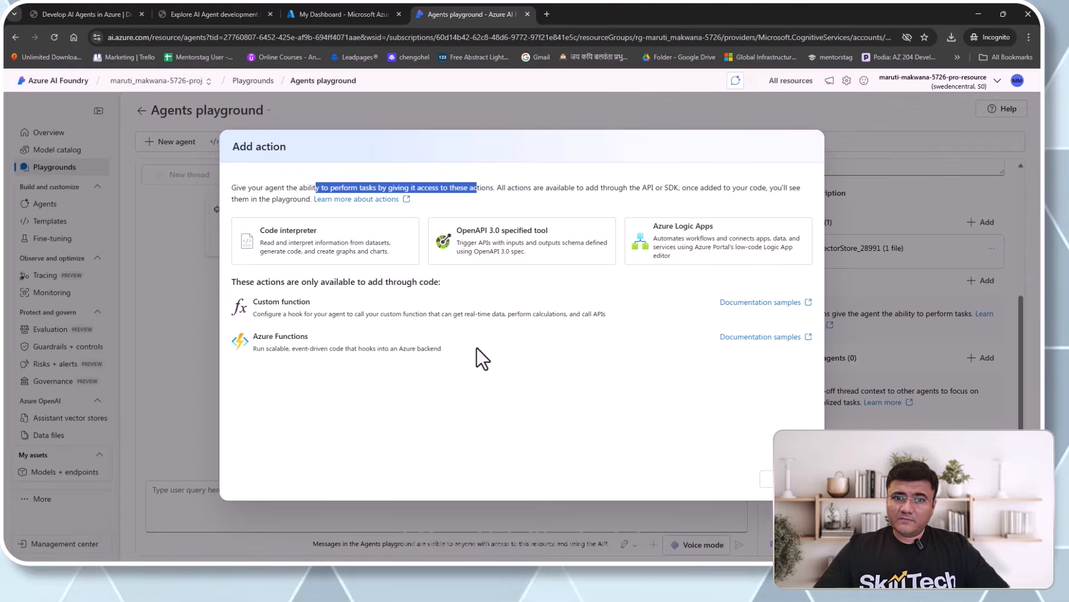
pyautogui.click(462, 426)
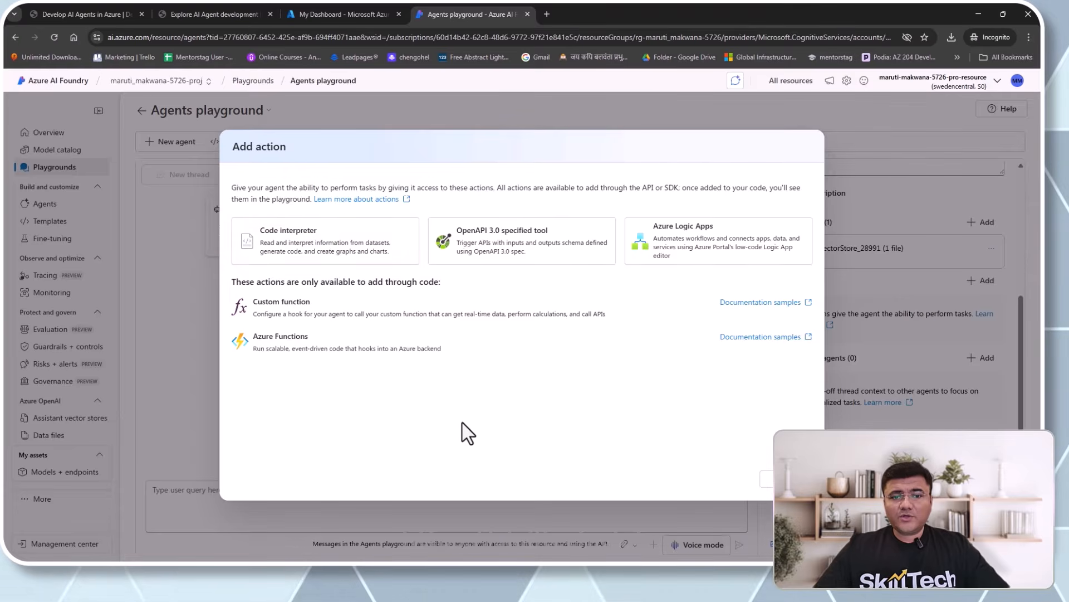
pyautogui.click(317, 251)
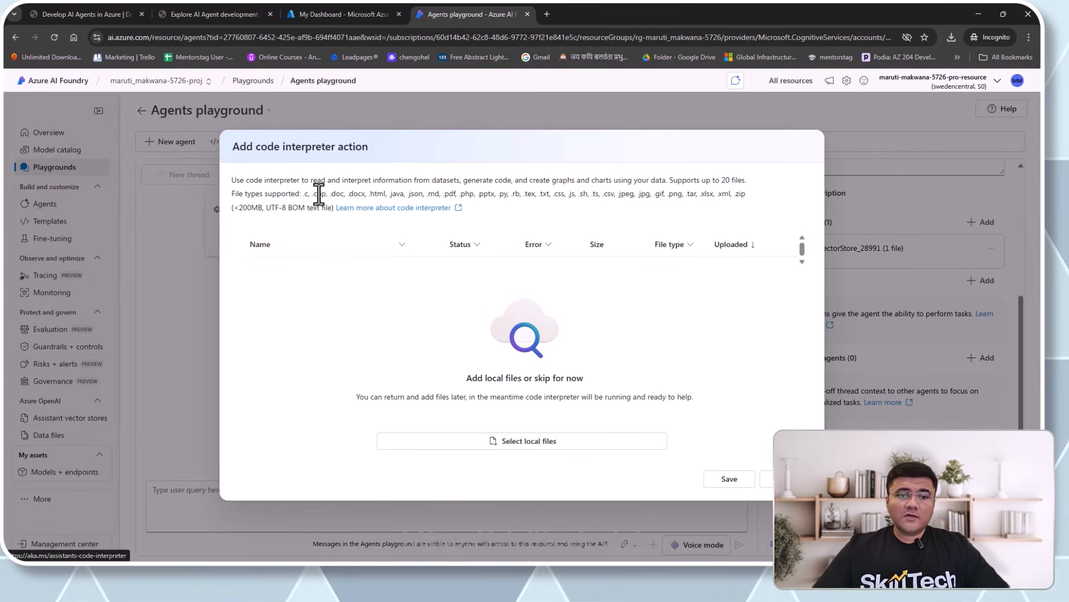
# - Save the Code interpreter action for ExpensesAgent with no files attached
pyautogui.moveTo(311, 180); pyautogui.dragTo(397, 180)
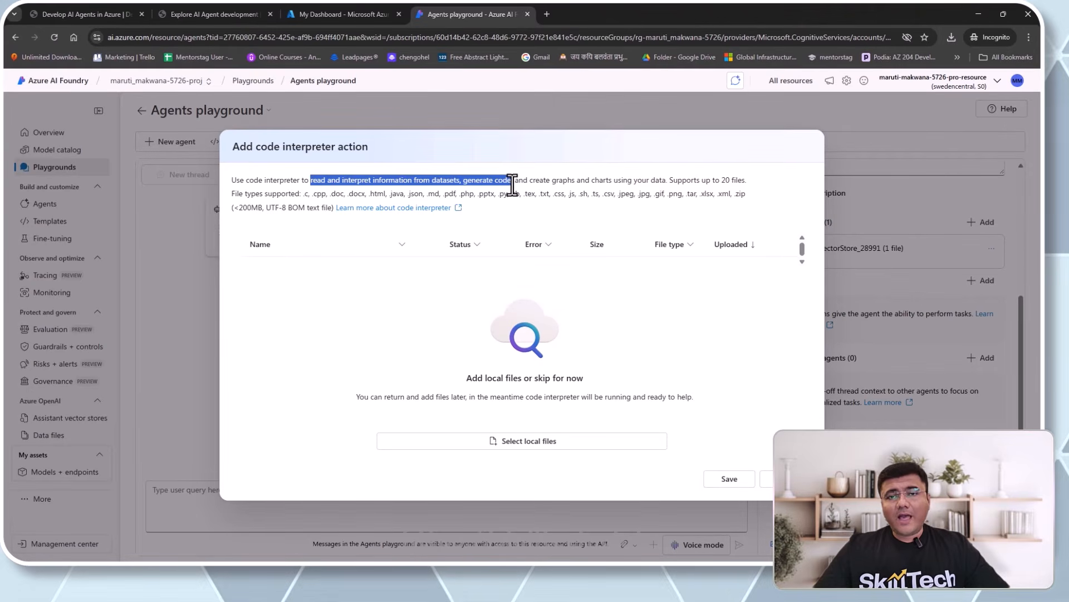
pyautogui.moveTo(512, 185); pyautogui.dragTo(665, 184)
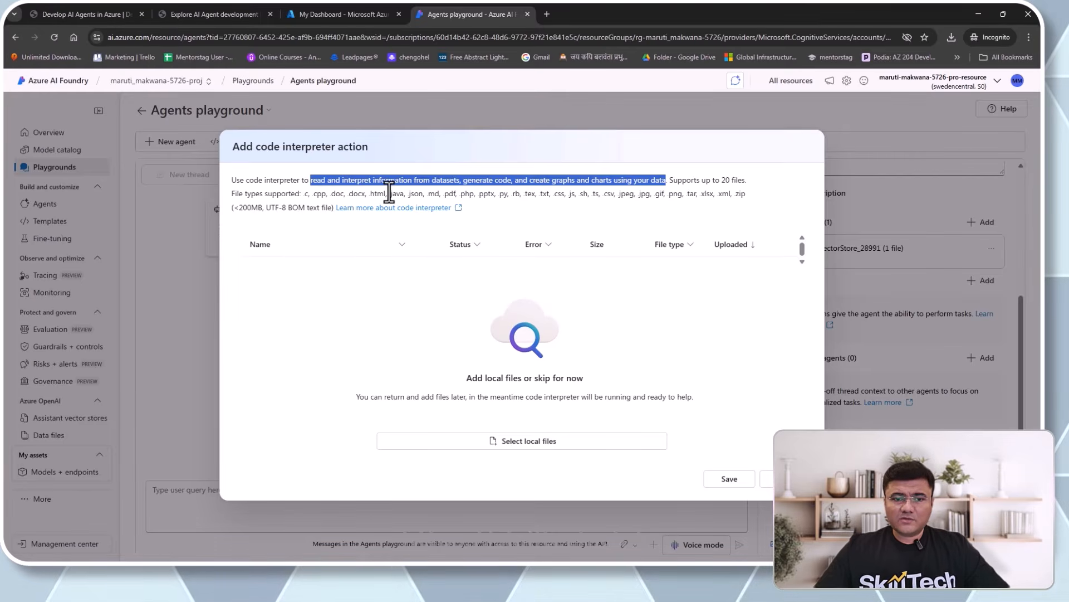
pyautogui.moveTo(304, 194); pyautogui.dragTo(569, 199)
pyautogui.moveTo(710, 198); pyautogui.dragTo(741, 196)
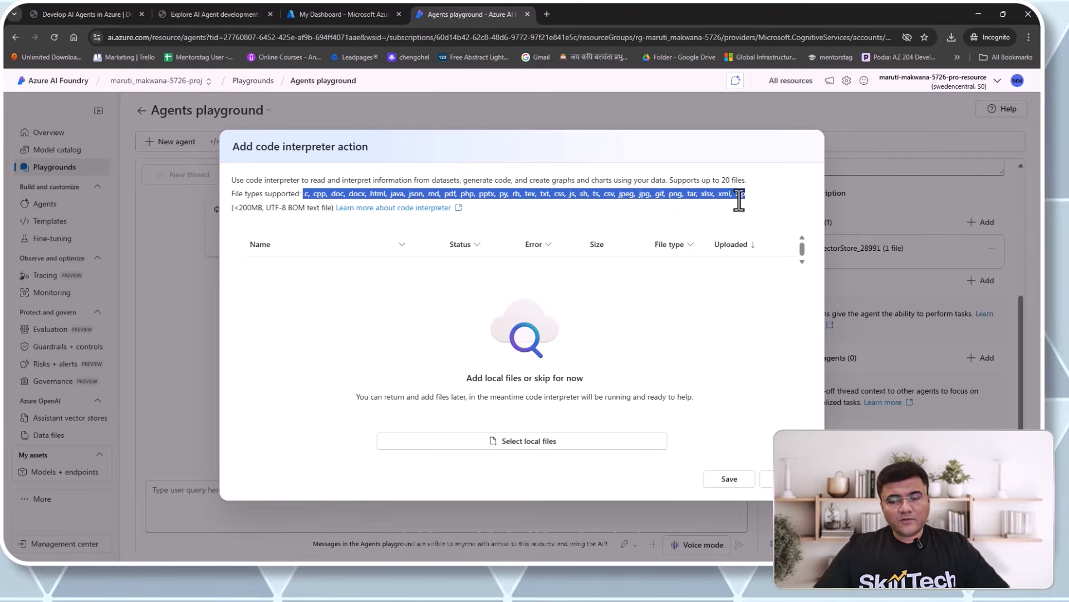
pyautogui.click(680, 211)
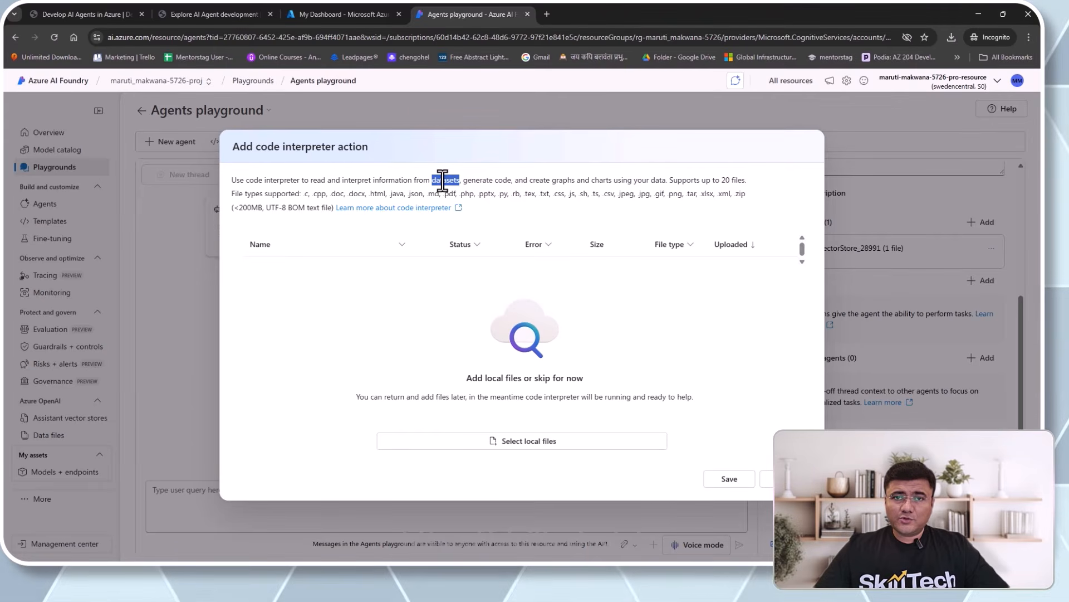
pyautogui.moveTo(464, 181); pyautogui.dragTo(513, 184)
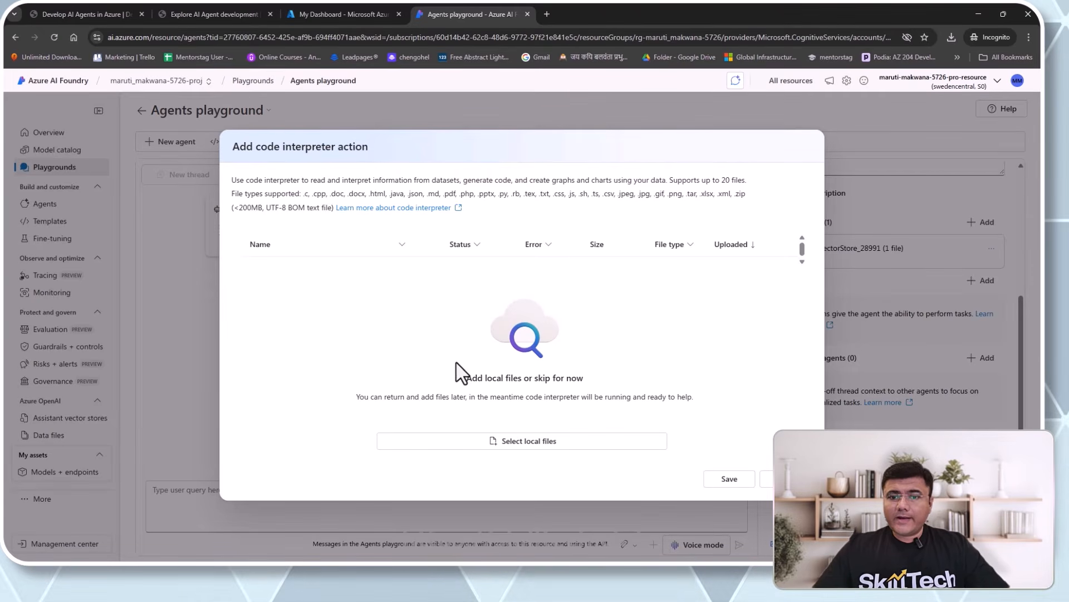
pyautogui.click(730, 479)
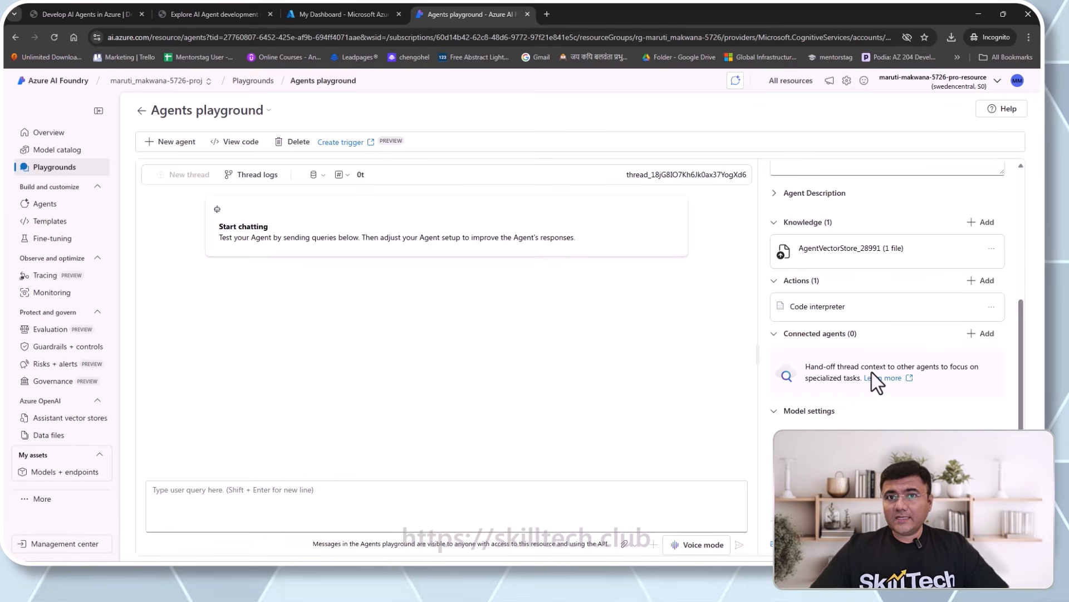
pyautogui.scroll(-1, 877, 379)
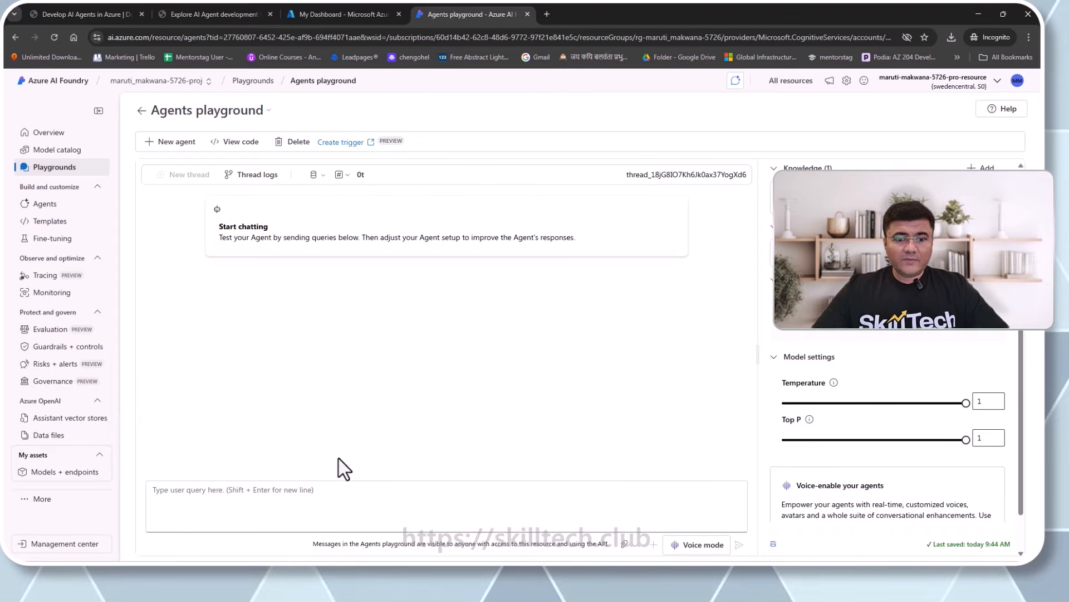
# - Send 'hello' to the agent and get its welcome reply
pyautogui.click(339, 492)
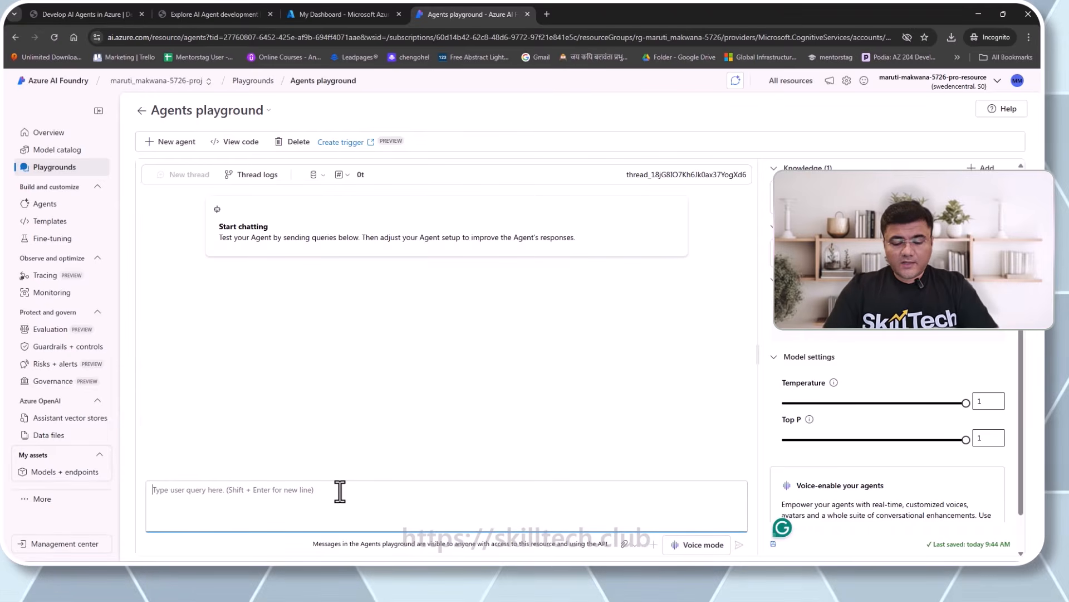
pyautogui.write('H')
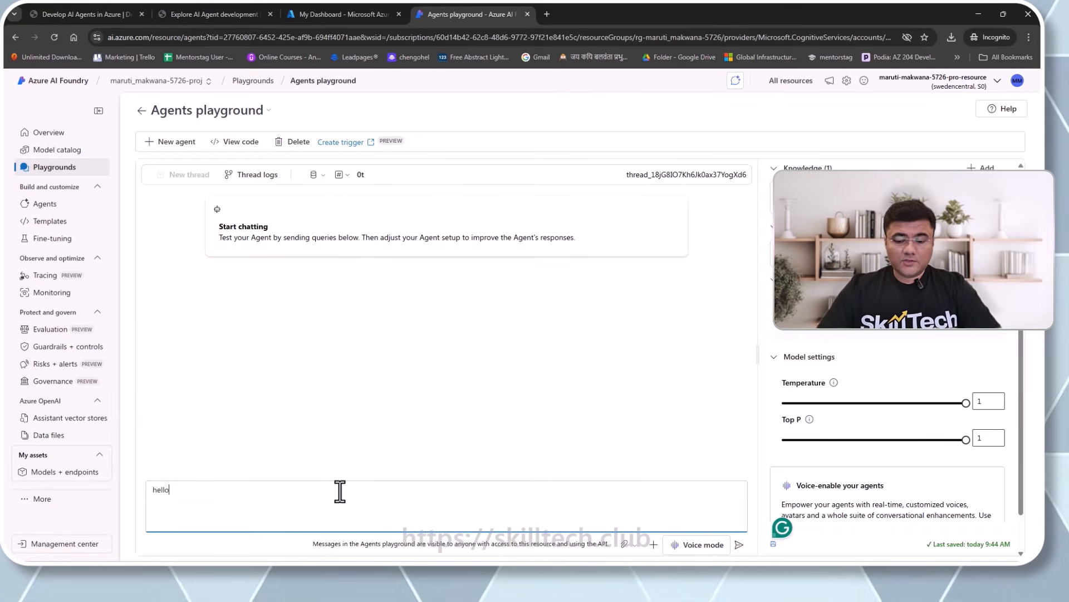
pyautogui.press('BackSpace')
pyautogui.press('BackSpace')
pyautogui.press('BackSpace')
pyautogui.press('BackSpace')
pyautogui.press('BackSpace')
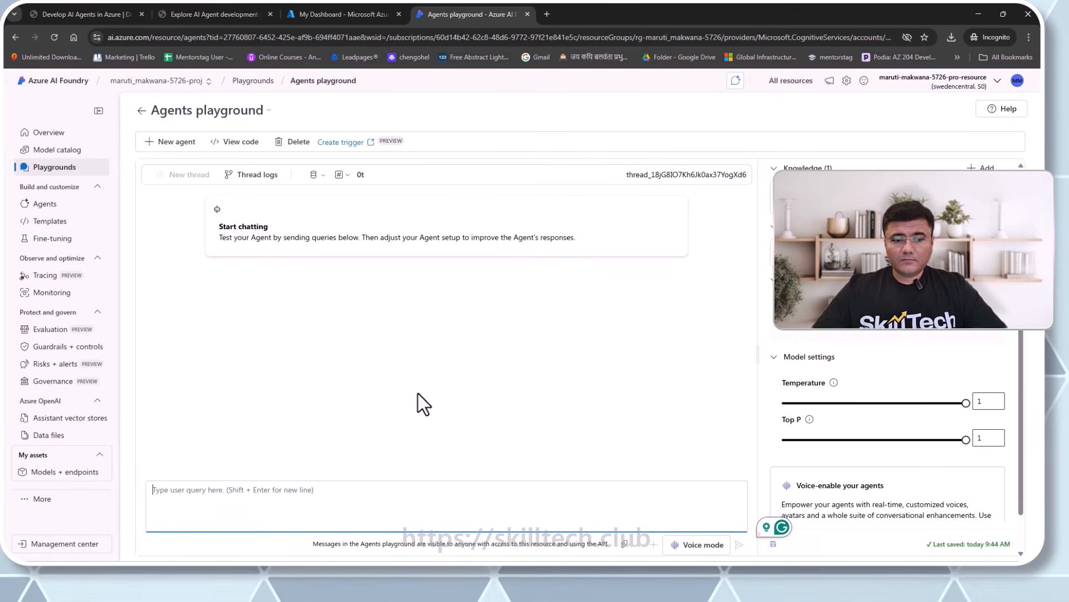
pyautogui.write('hello')
pyautogui.press('Return')
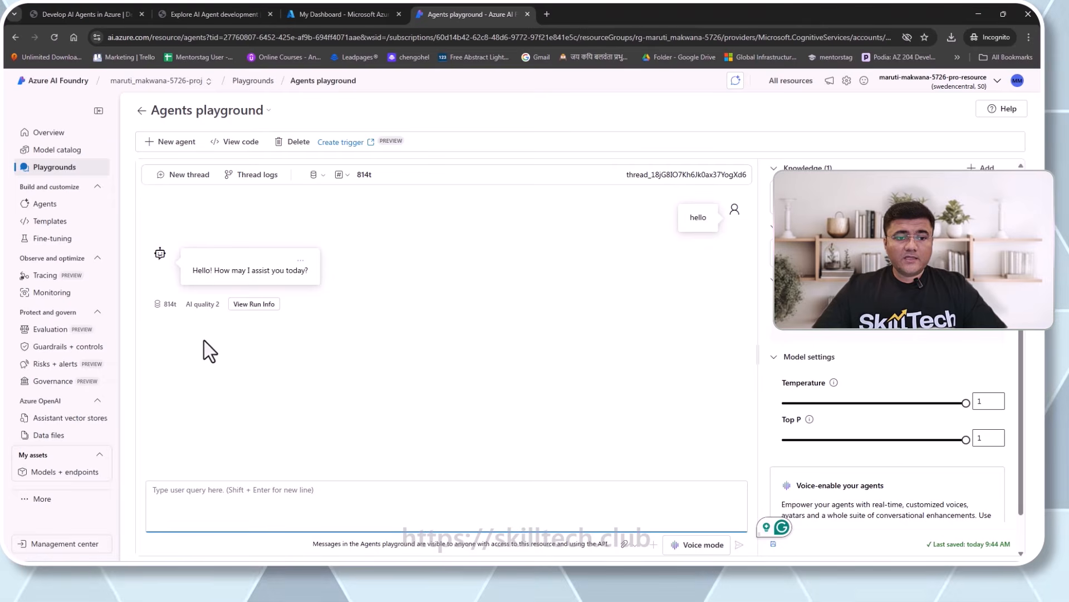
# - Copy the first test prompt about the meals claim limit from the lab instructions
pyautogui.moveTo(203, 307)
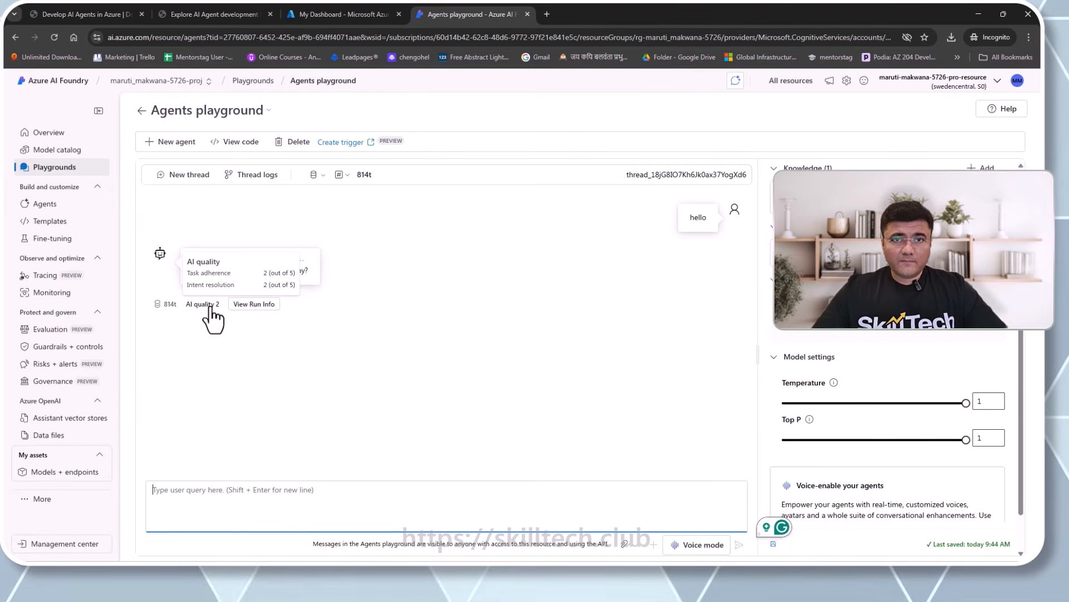
pyautogui.click(244, 14)
pyautogui.scroll(-3, 575, 292)
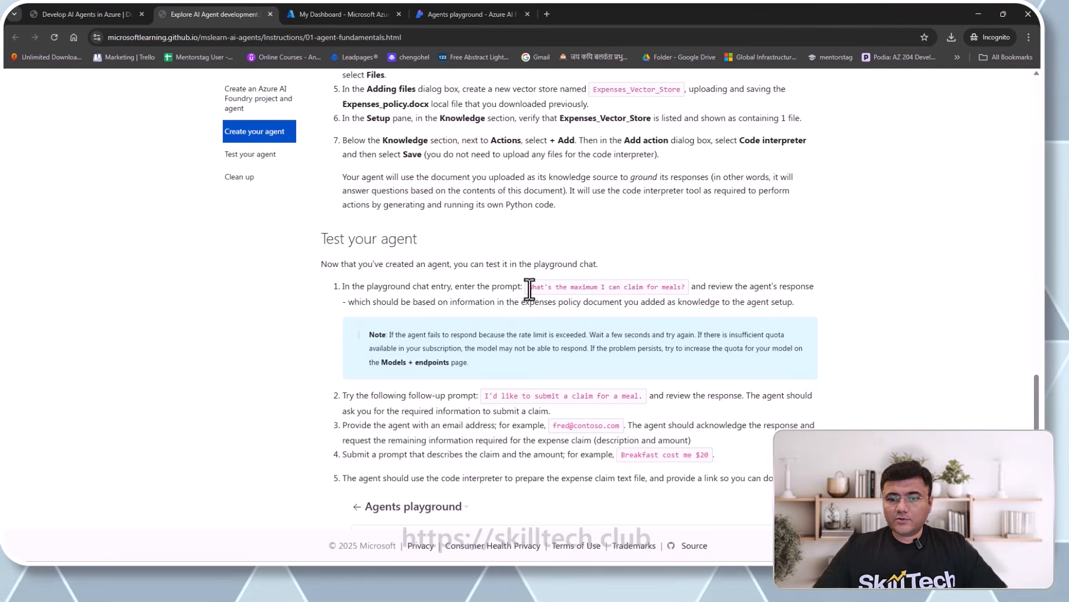
pyautogui.moveTo(529, 289); pyautogui.dragTo(671, 301)
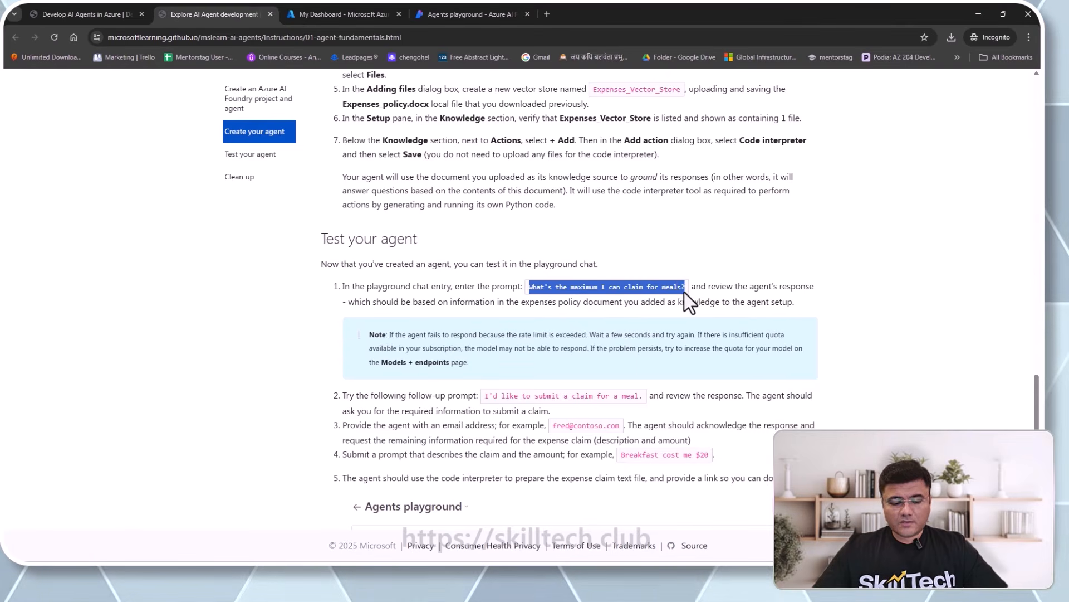
# - Paste and send the meal-limit question; the agent answers $50 per day citing Expenses_Policy.docx
pyautogui.click(491, 13)
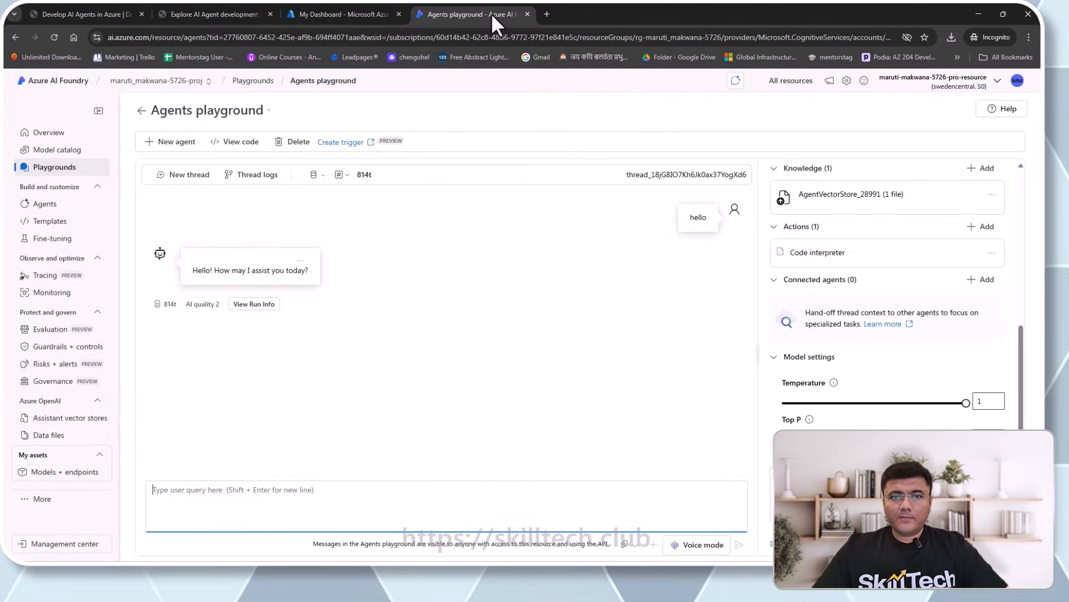
pyautogui.click(264, 502)
pyautogui.write("What's the maximum I can claim for meals?")
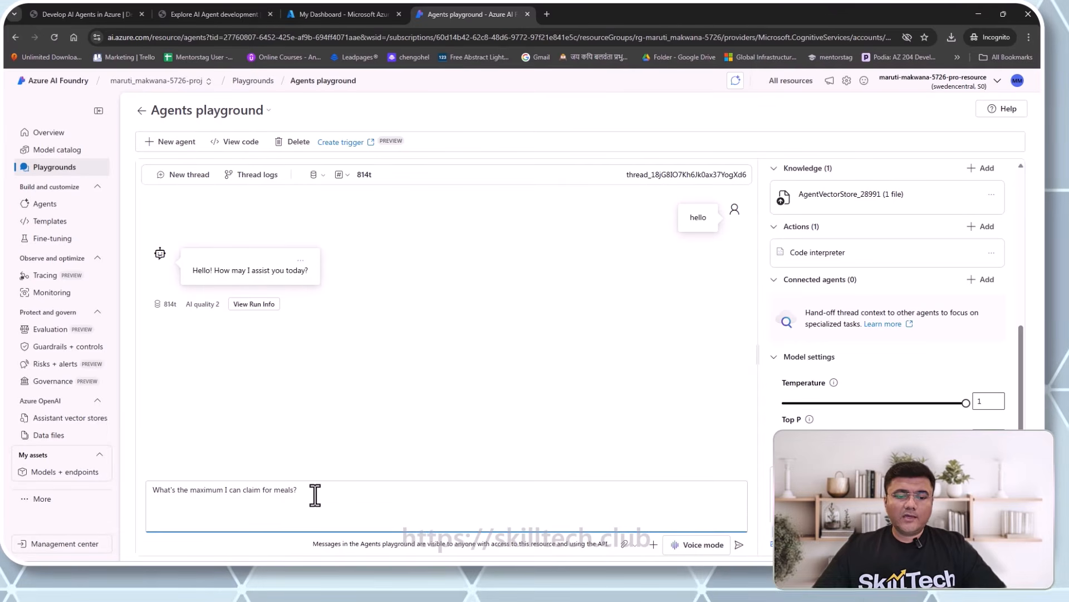
pyautogui.click(738, 546)
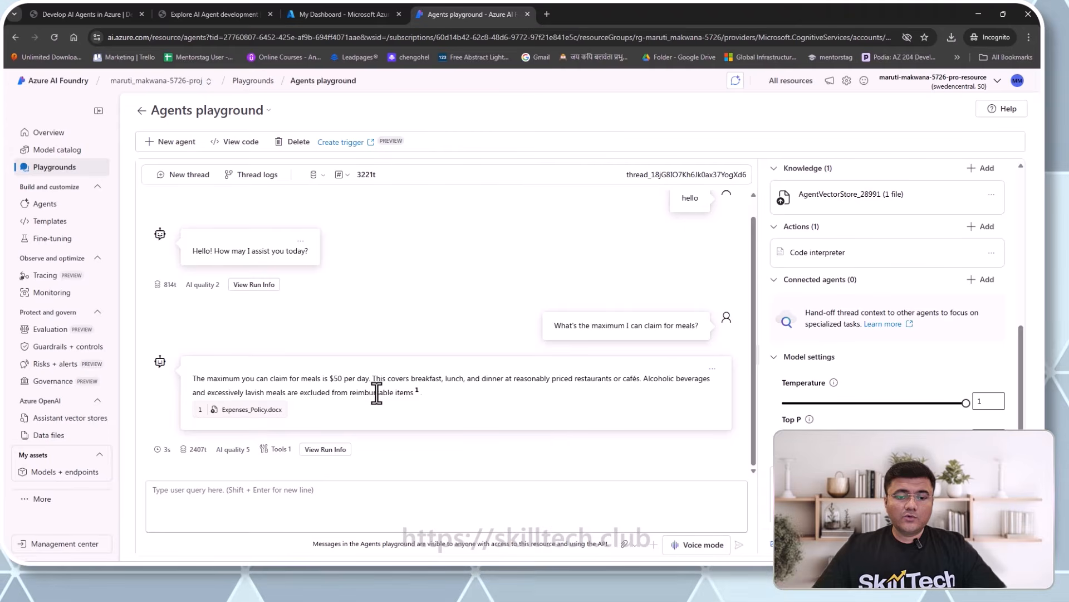
pyautogui.moveTo(417, 392)
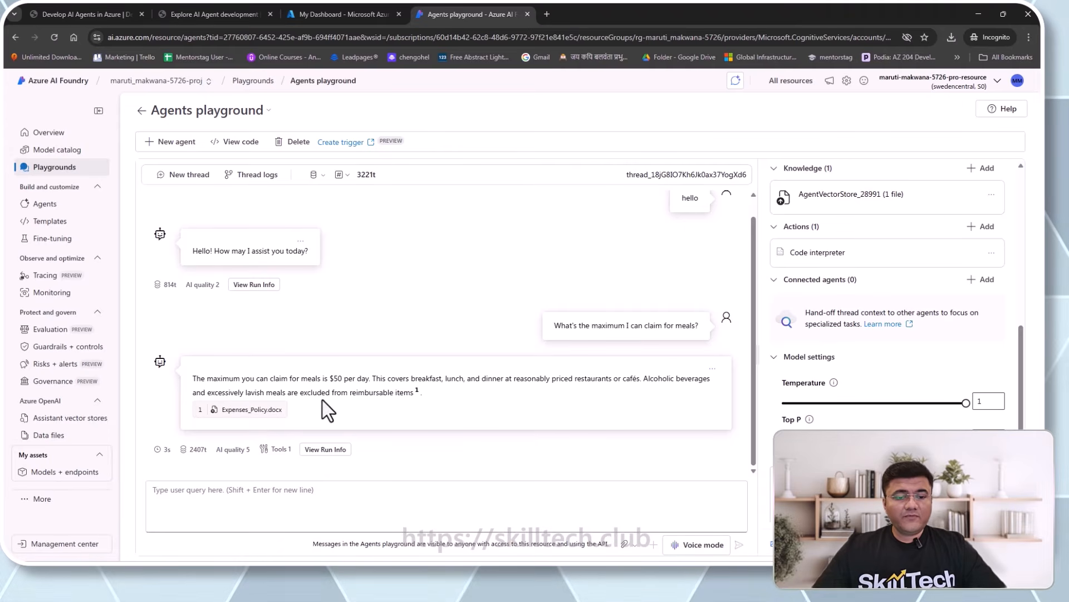
pyautogui.moveTo(244, 410)
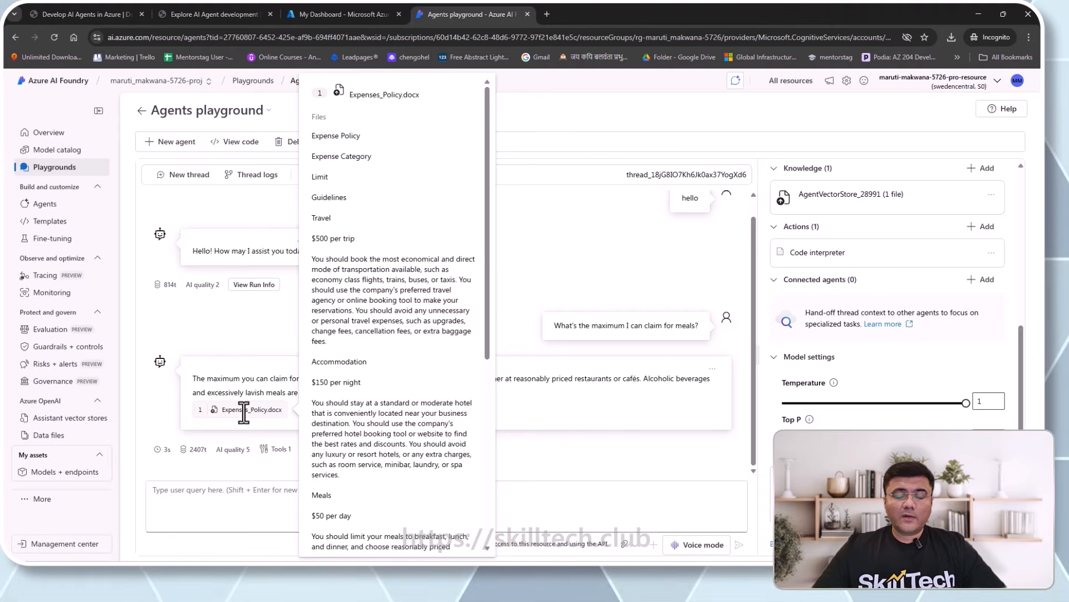
pyautogui.scroll(-5, 396, 396)
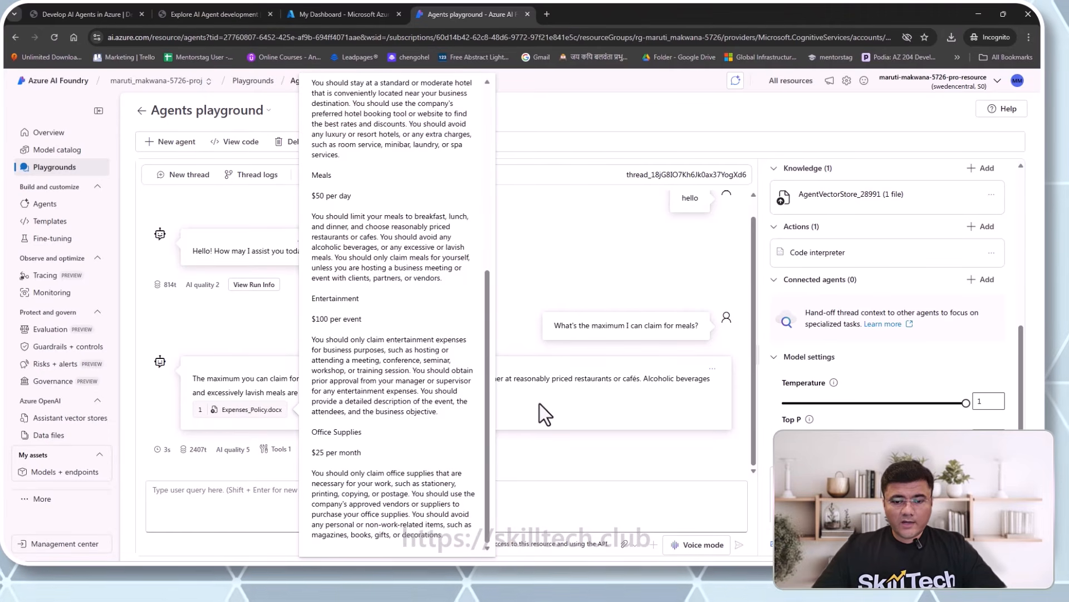
pyautogui.moveTo(234, 455)
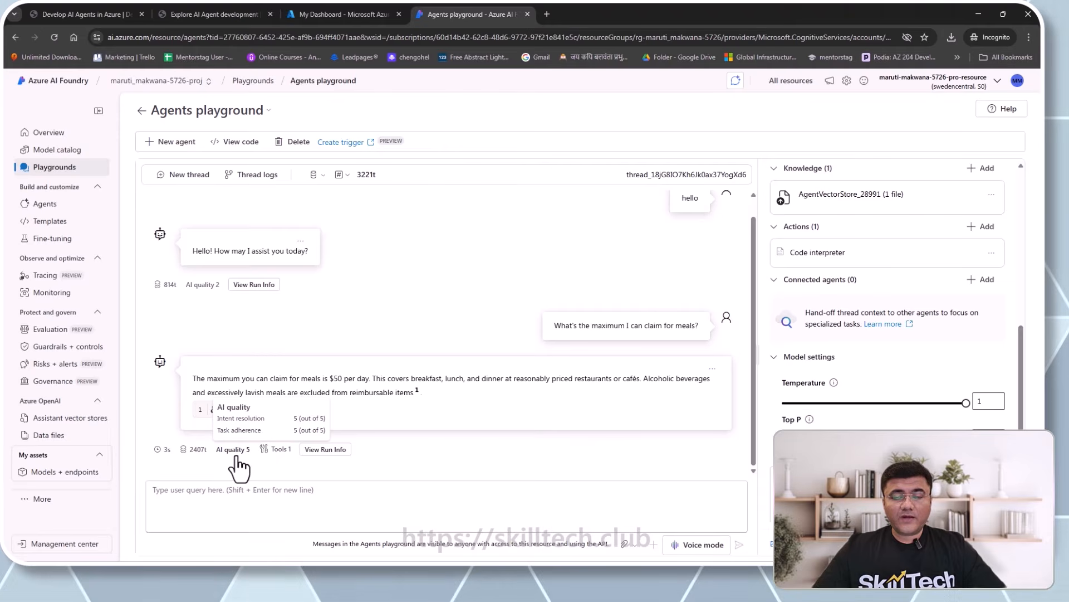
pyautogui.moveTo(279, 454)
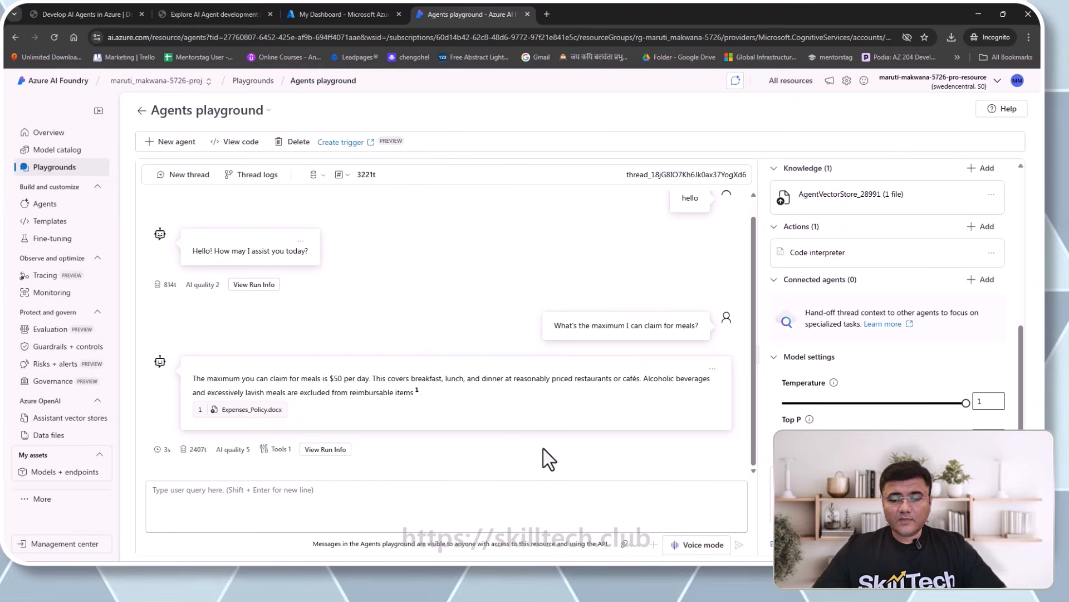
pyautogui.click(290, 500)
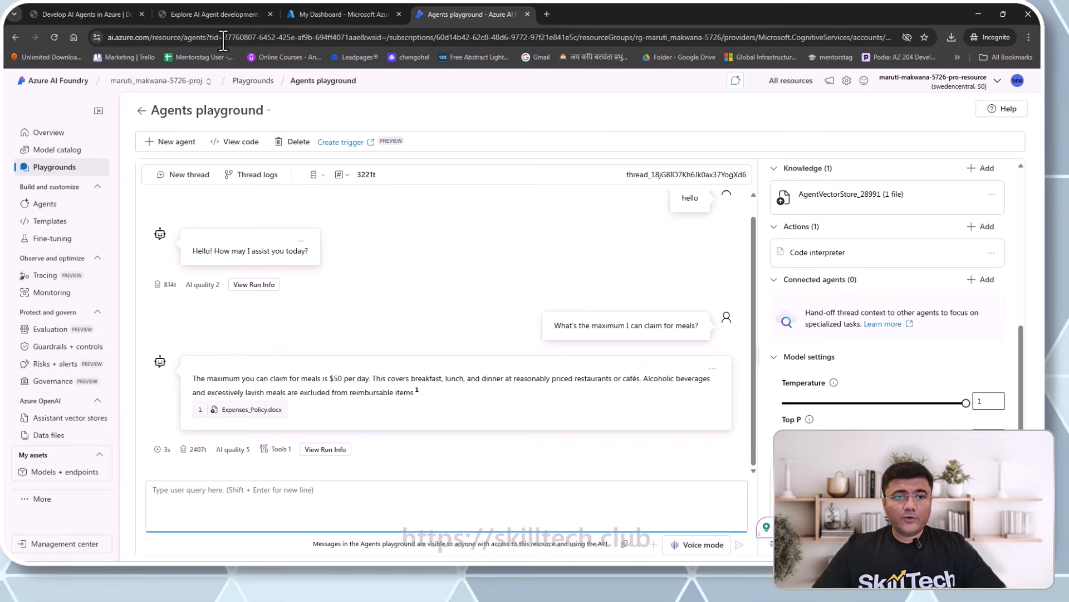
# - Copy the lab's follow-up prompt about submitting a meal claim
pyautogui.click(225, 15)
pyautogui.scroll(-2, 458, 357)
pyautogui.scroll(2, 463, 356)
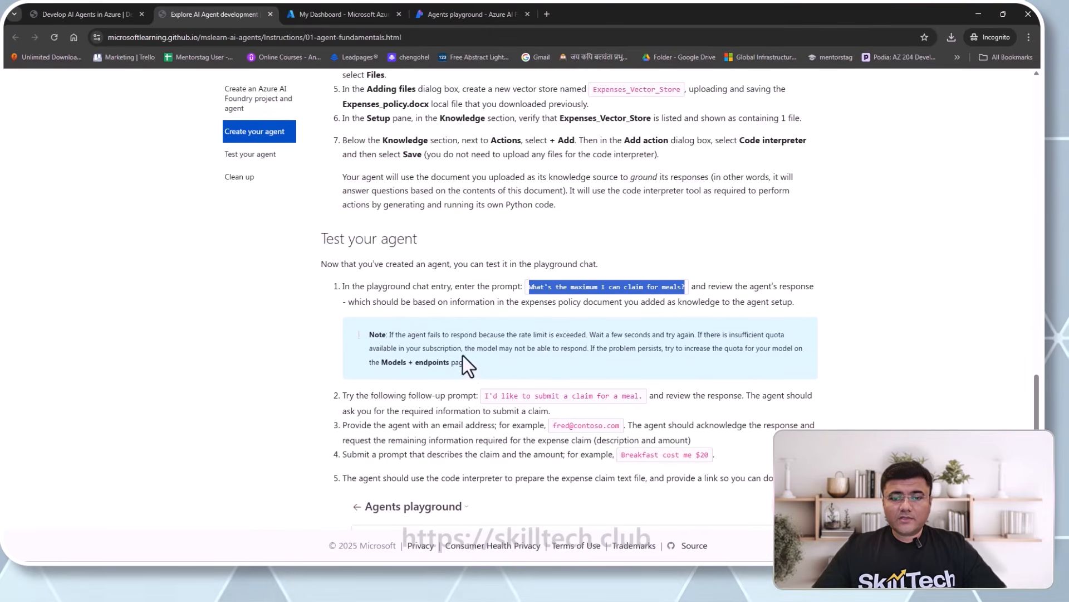
pyautogui.moveTo(484, 398); pyautogui.dragTo(638, 397)
pyautogui.hotkey('ctrl', 'c')
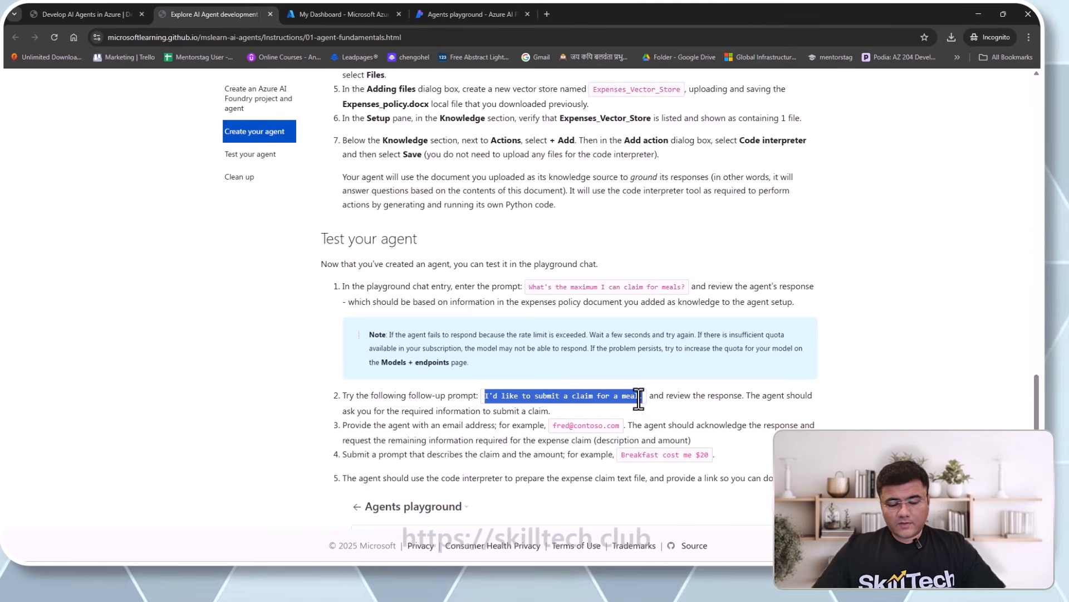
# - Paste the meal-claim request into the playground chat, add a period, and send it
pyautogui.click(438, 16)
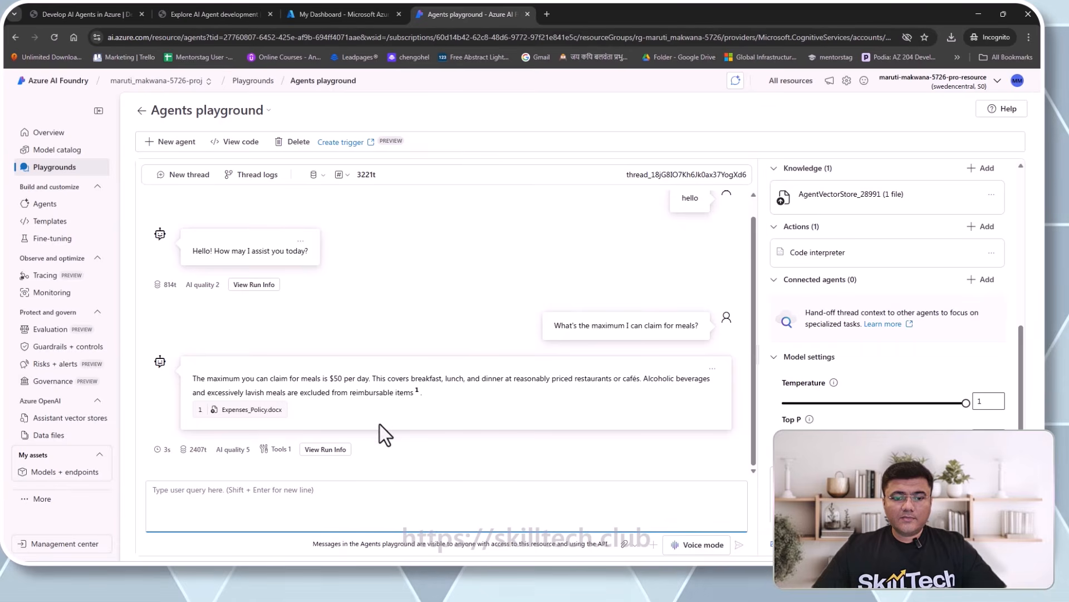
pyautogui.rightClick(344, 490)
pyautogui.click(392, 369)
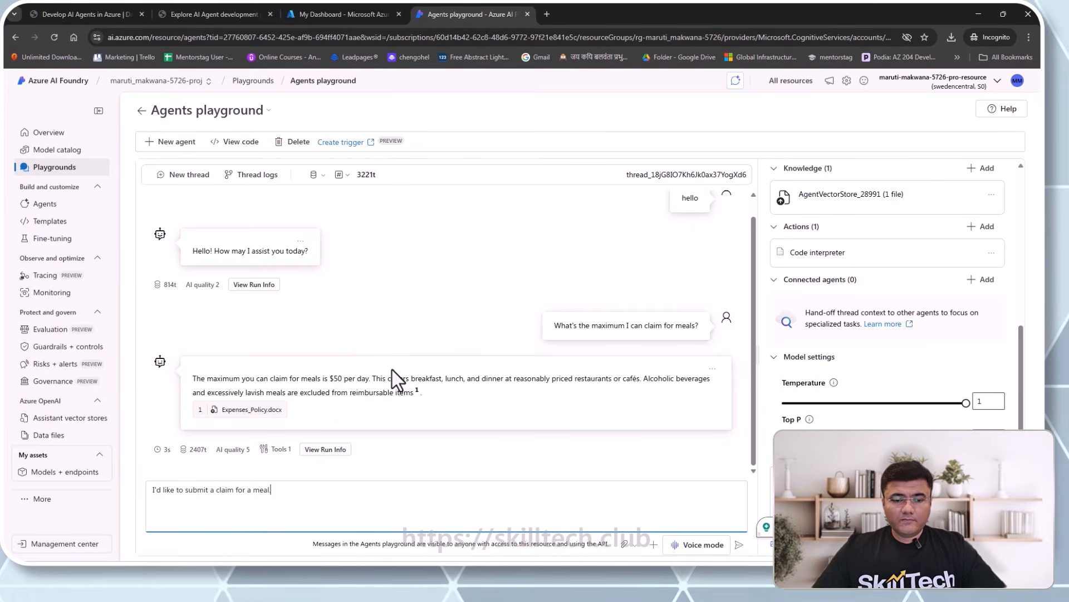
pyautogui.write('.')
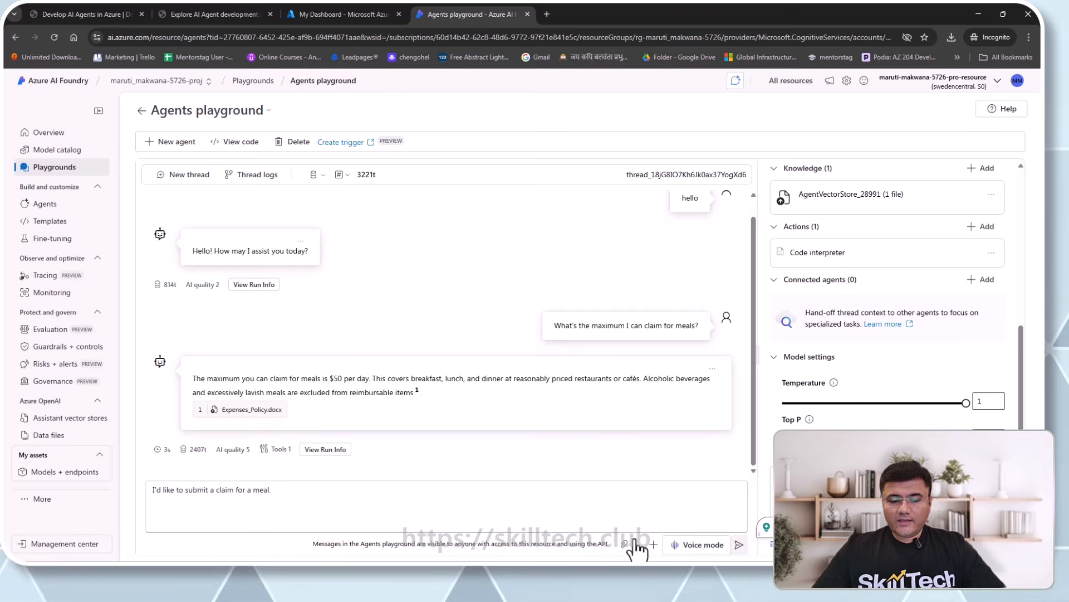
pyautogui.press('Return')
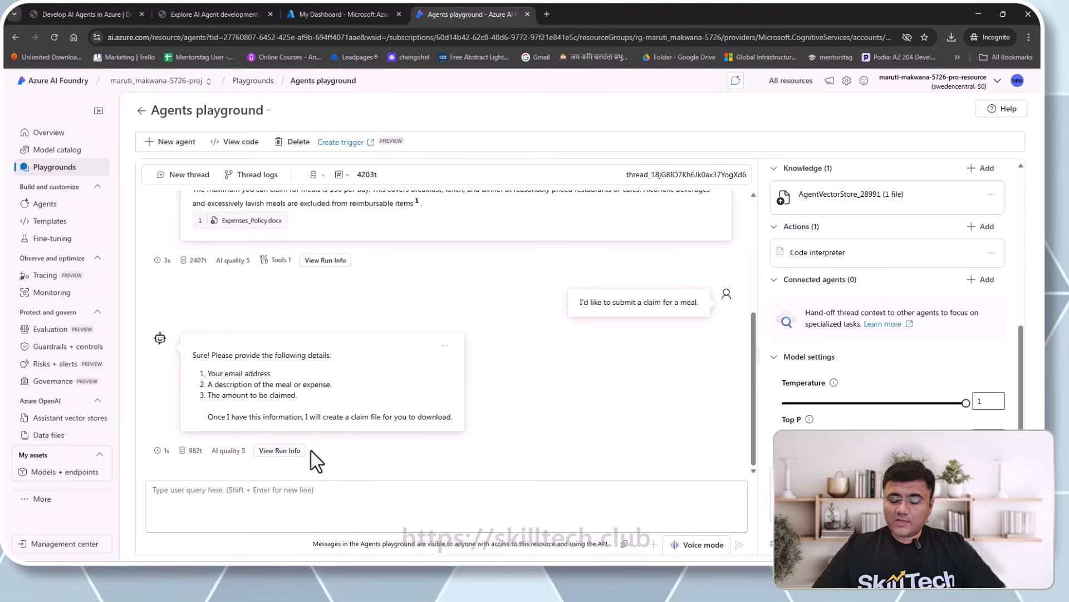
# - Reply to the agent with the claimant's e-mail address for the meal claim
pyautogui.click(306, 493)
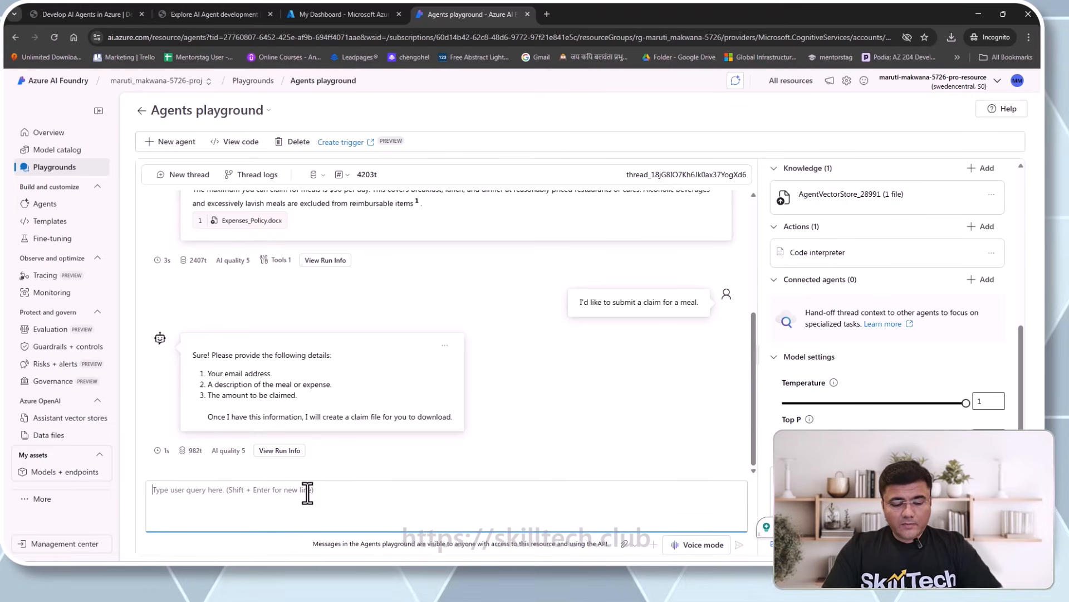
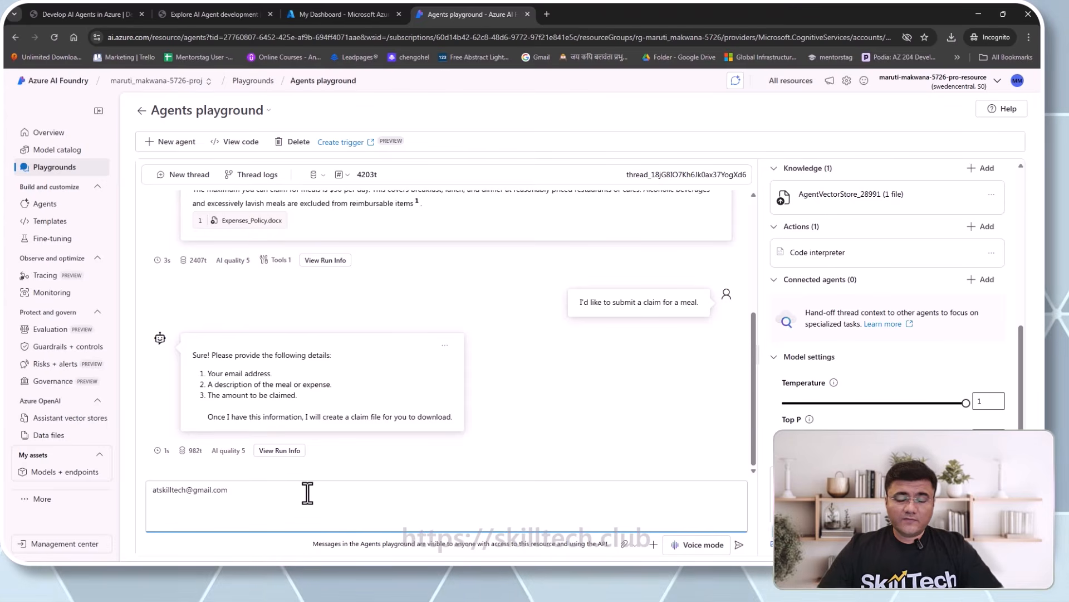
pyautogui.press('Return')
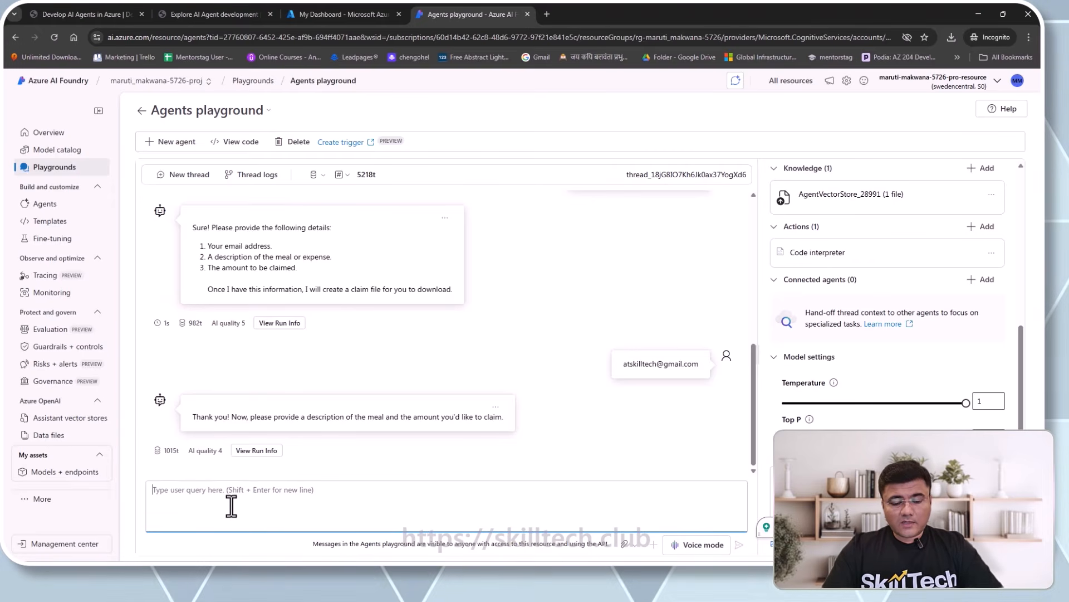
# - Tell the agent you had a Domino's pizza worth 54 USD
pyautogui.write('i h')
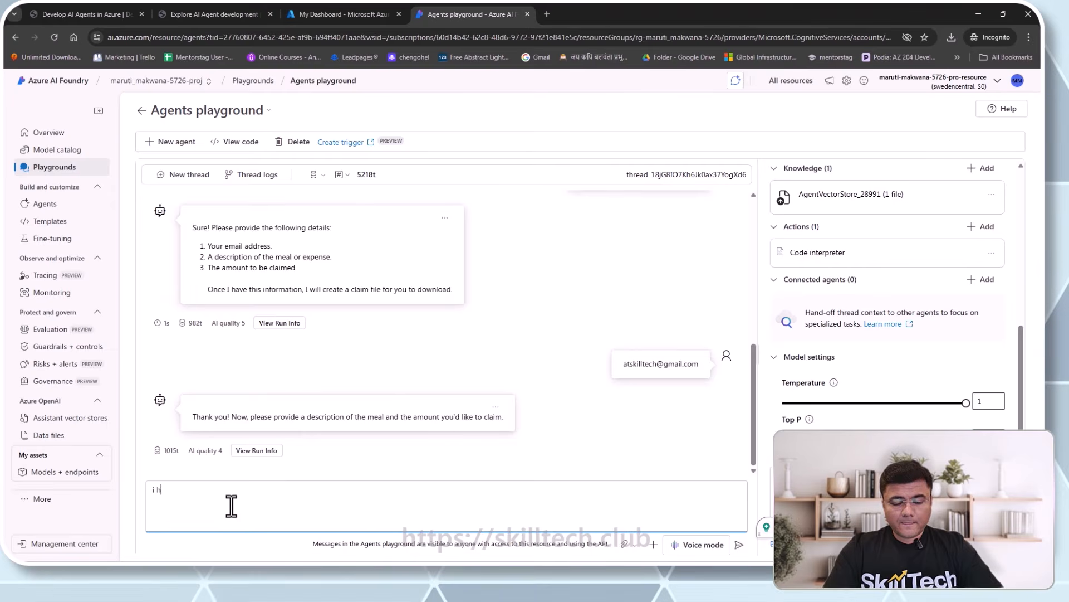
pyautogui.write('ad a p')
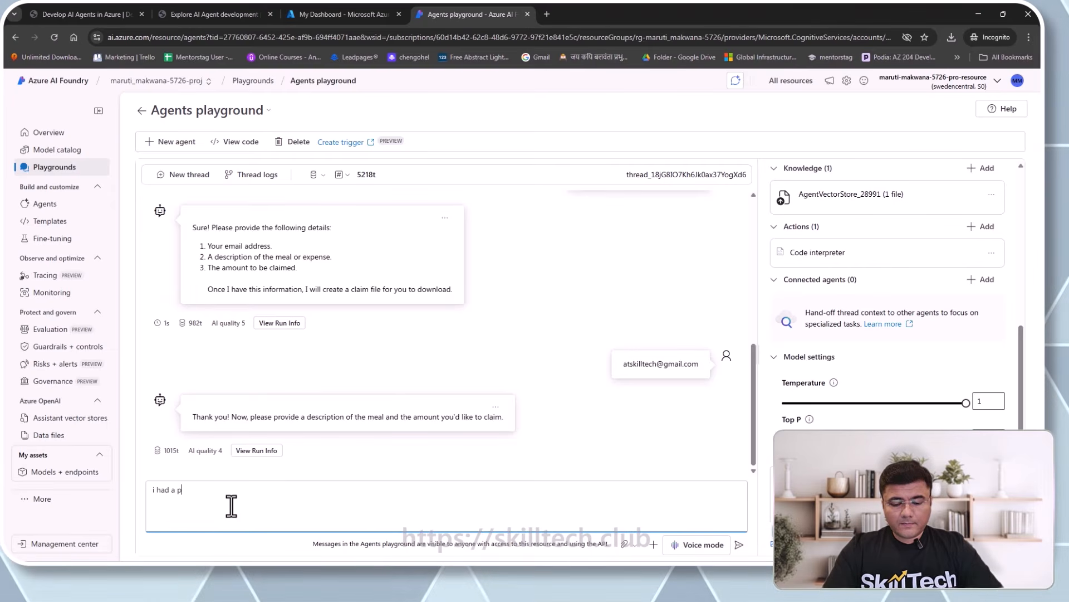
pyautogui.write('izza at dominos')
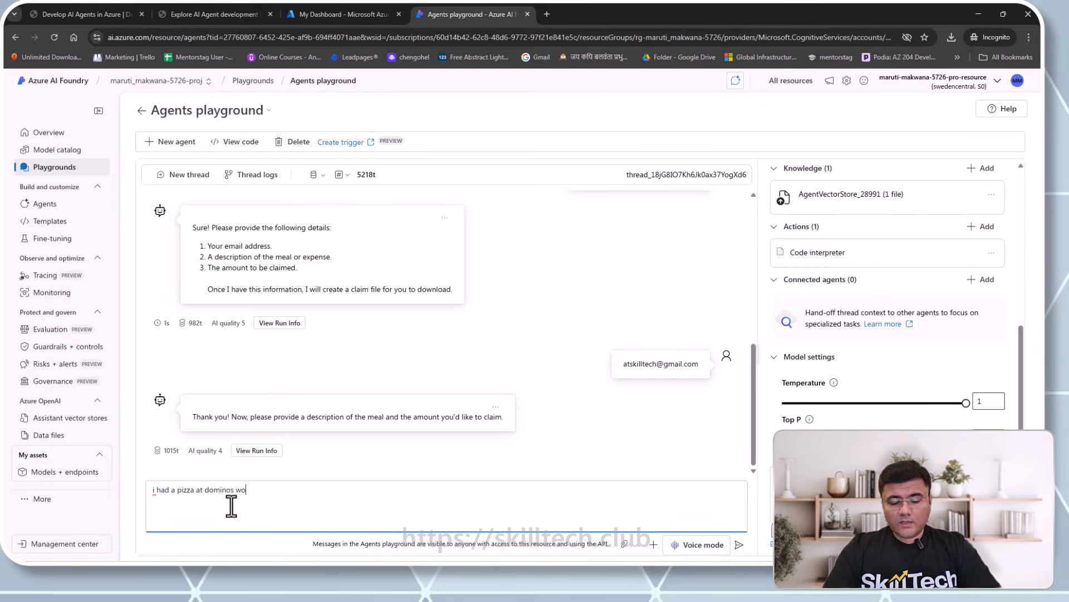
pyautogui.write('worth 54')
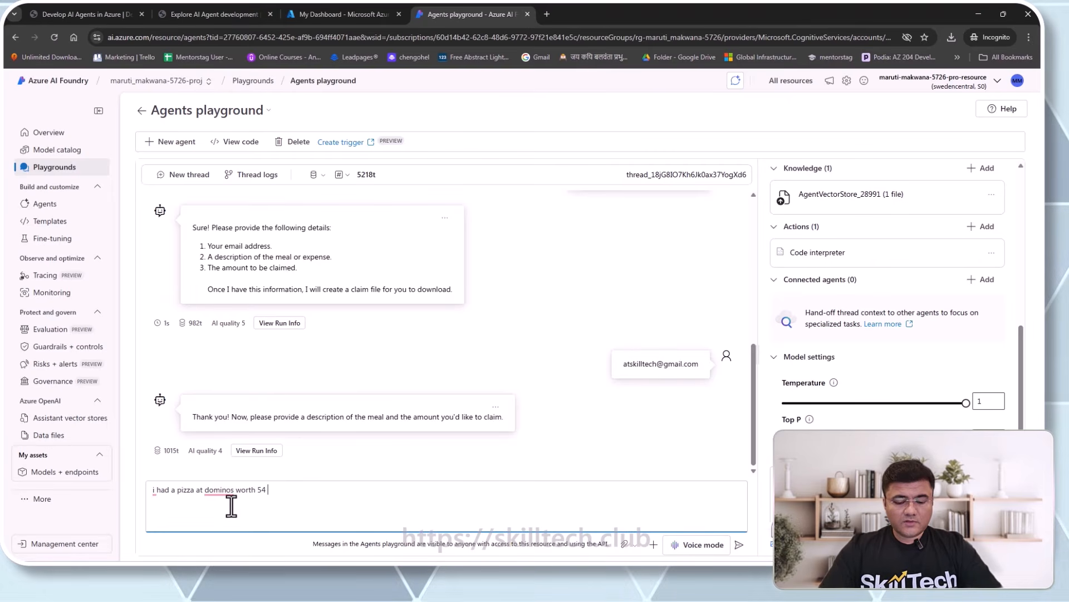
pyautogui.write('USD')
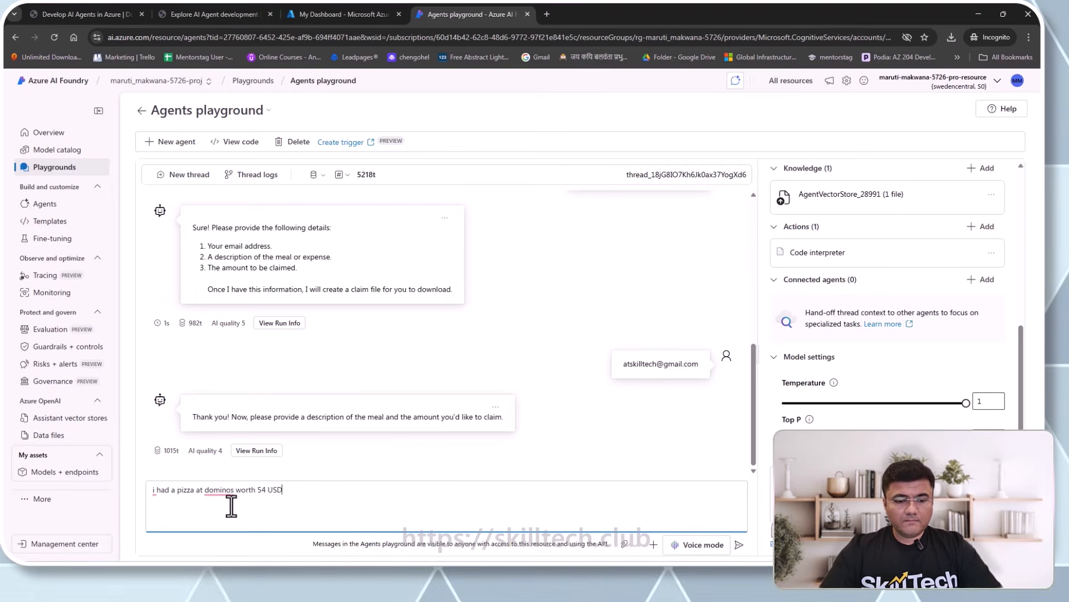
pyautogui.press('Return')
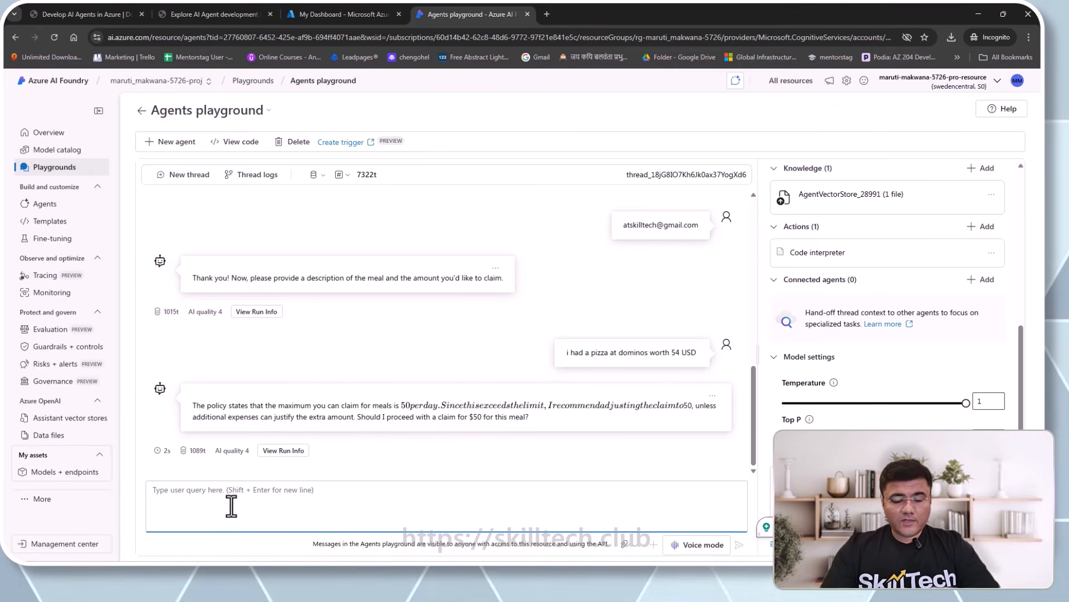
# - Approve the $50 claim with 'yes please proceed' and download the generated expense claim file
pyautogui.write('yes please proceed')
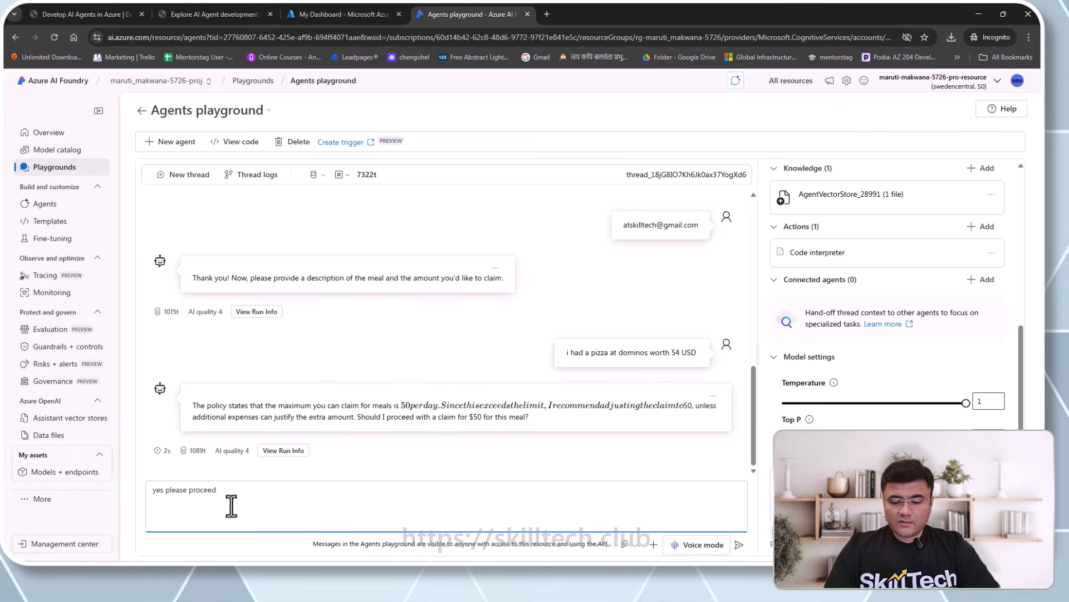
pyautogui.press('Return')
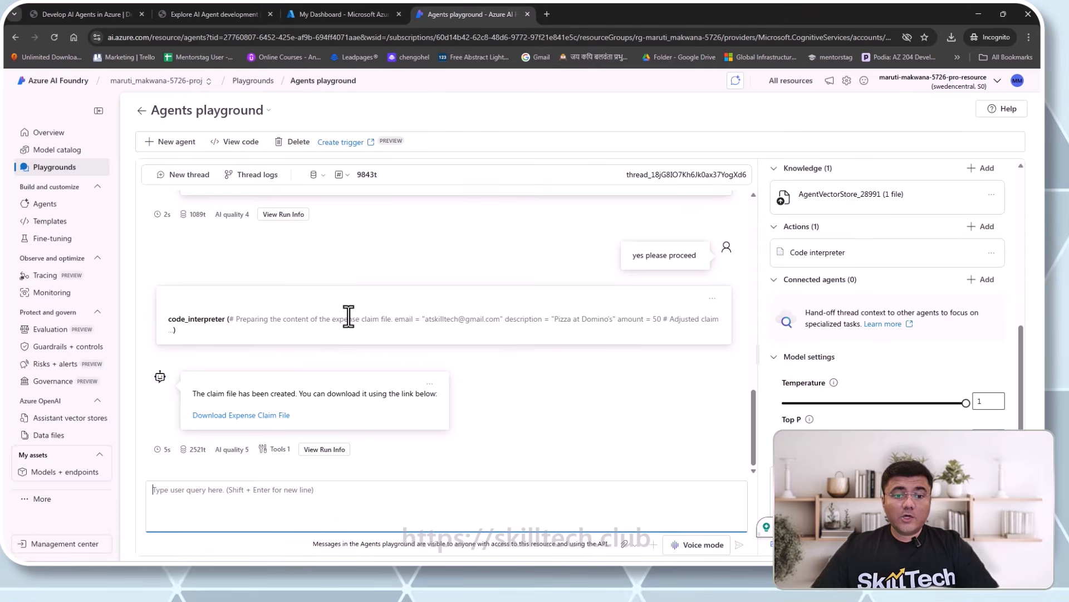
pyautogui.moveTo(366, 319)
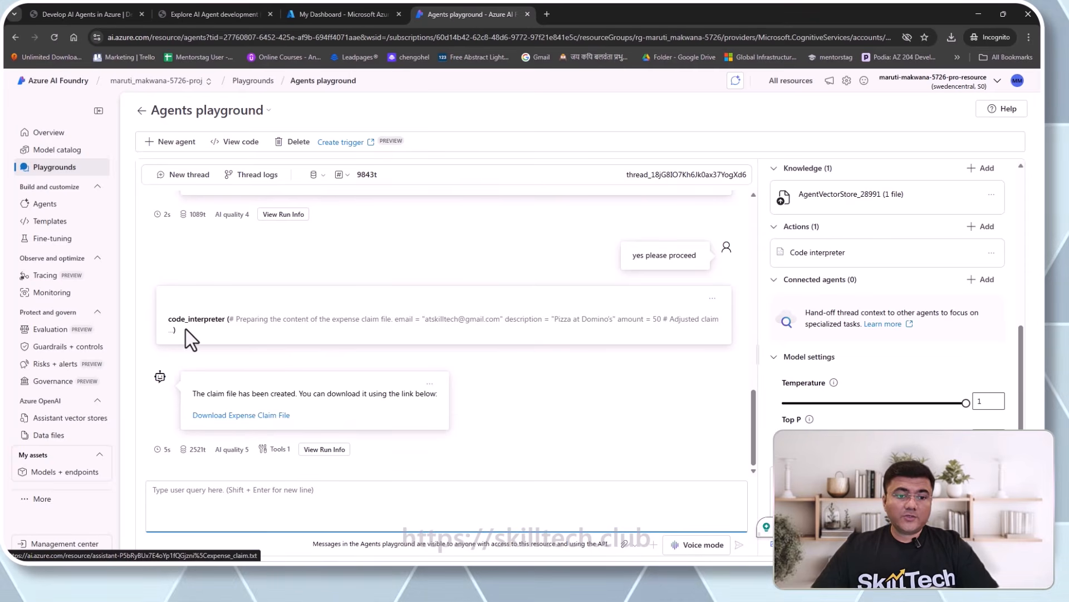
pyautogui.moveTo(227, 456)
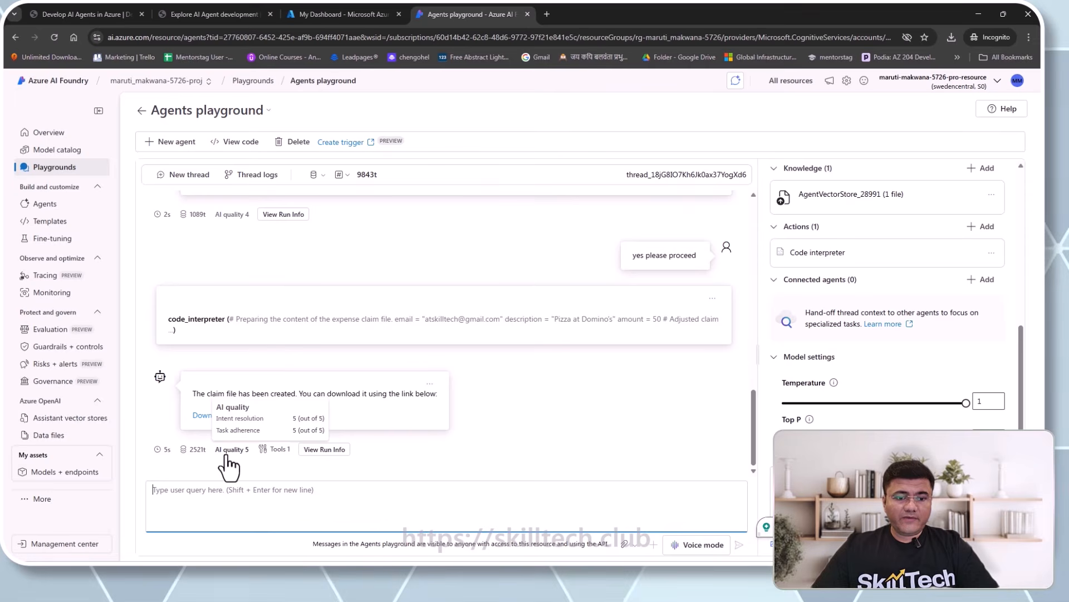
pyautogui.moveTo(279, 452)
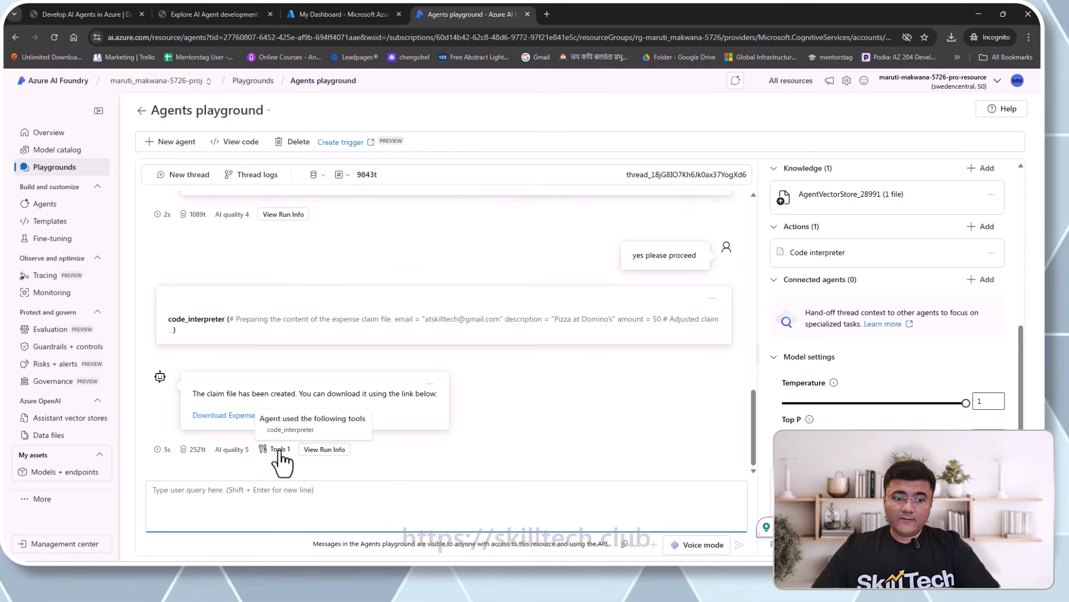
pyautogui.click(268, 418)
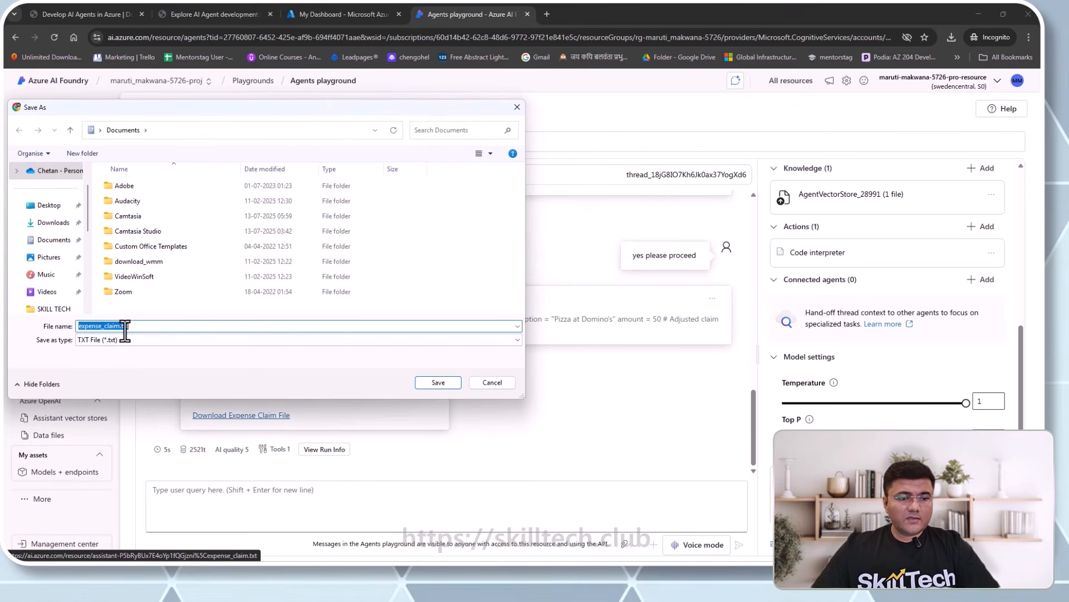
# - Save expense_claim.txt to Documents, open it in Notepad and highlight its Expense Claim Submission title
pyautogui.click(429, 382)
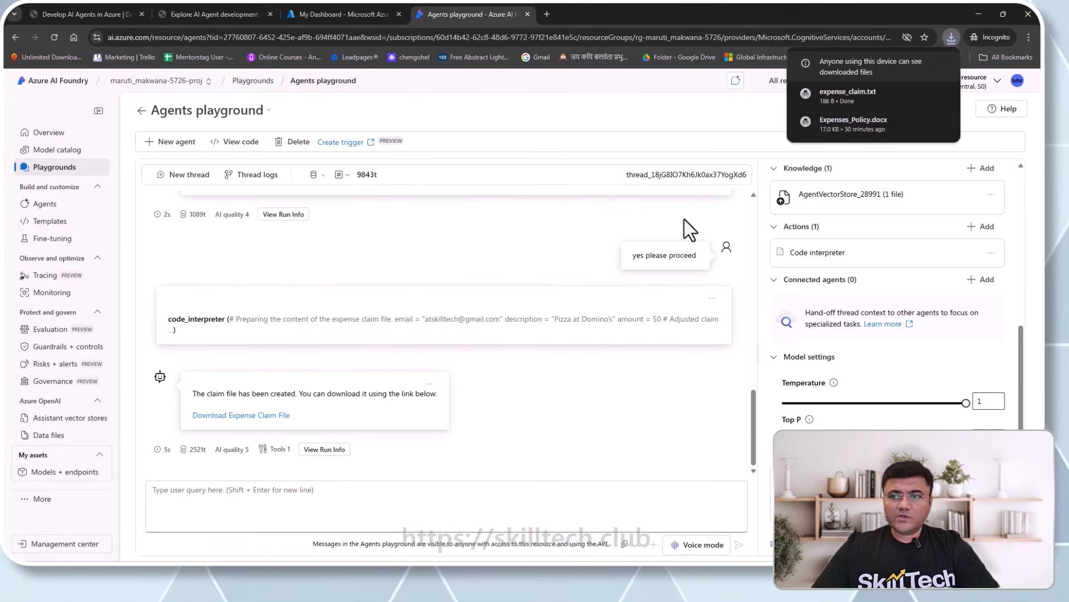
pyautogui.click(852, 96)
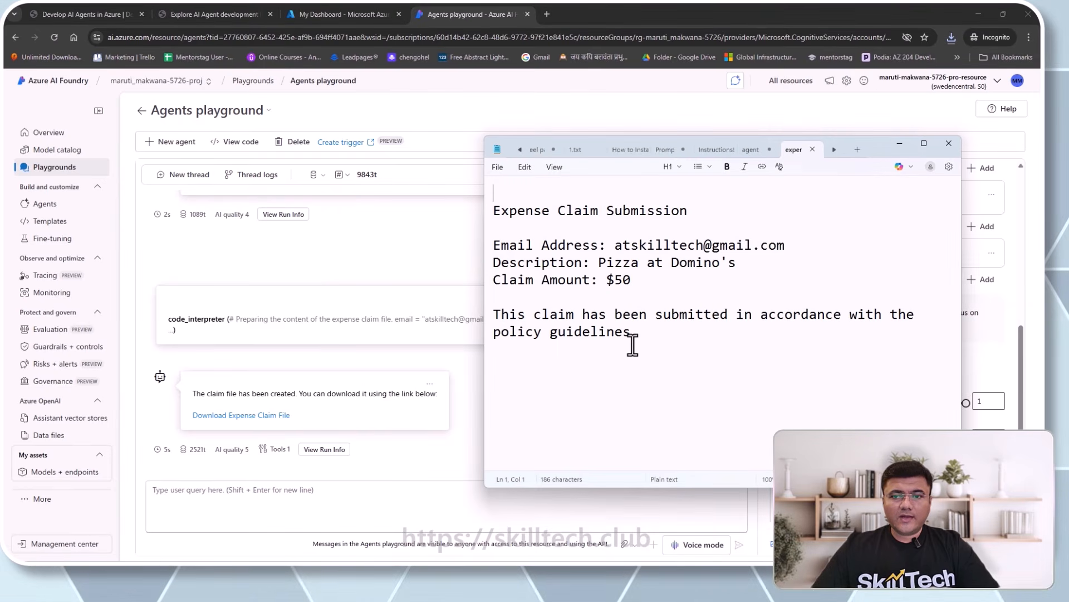
pyautogui.moveTo(534, 212); pyautogui.dragTo(692, 210)
# - Review the claim's e-mail, Pizza at Domino's description and $50 amount, then minimize Notepad
pyautogui.moveTo(638, 245); pyautogui.dragTo(759, 246)
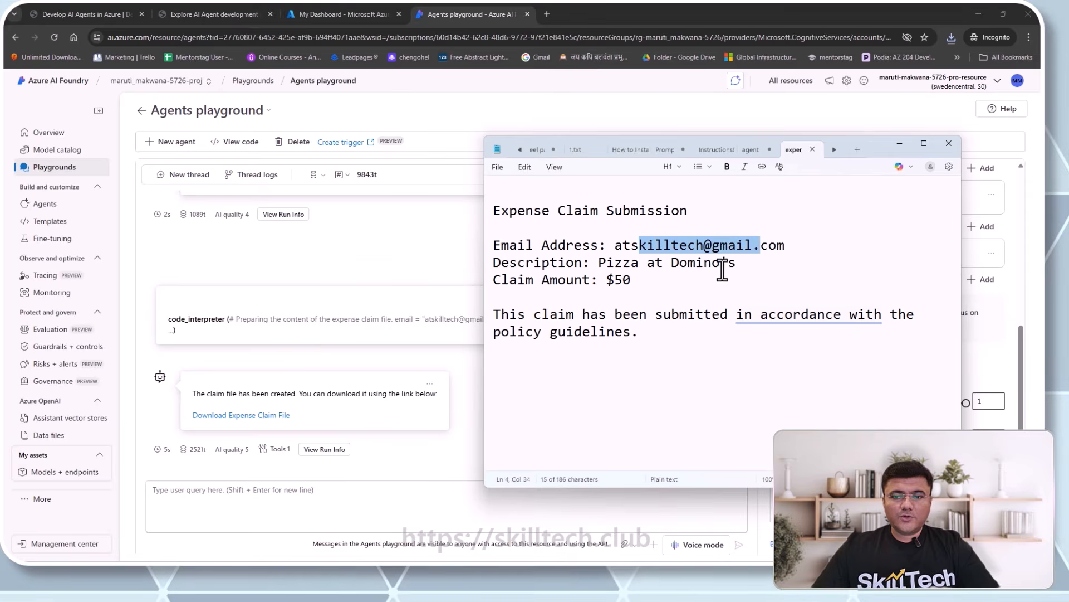
pyautogui.moveTo(614, 263); pyautogui.dragTo(712, 262)
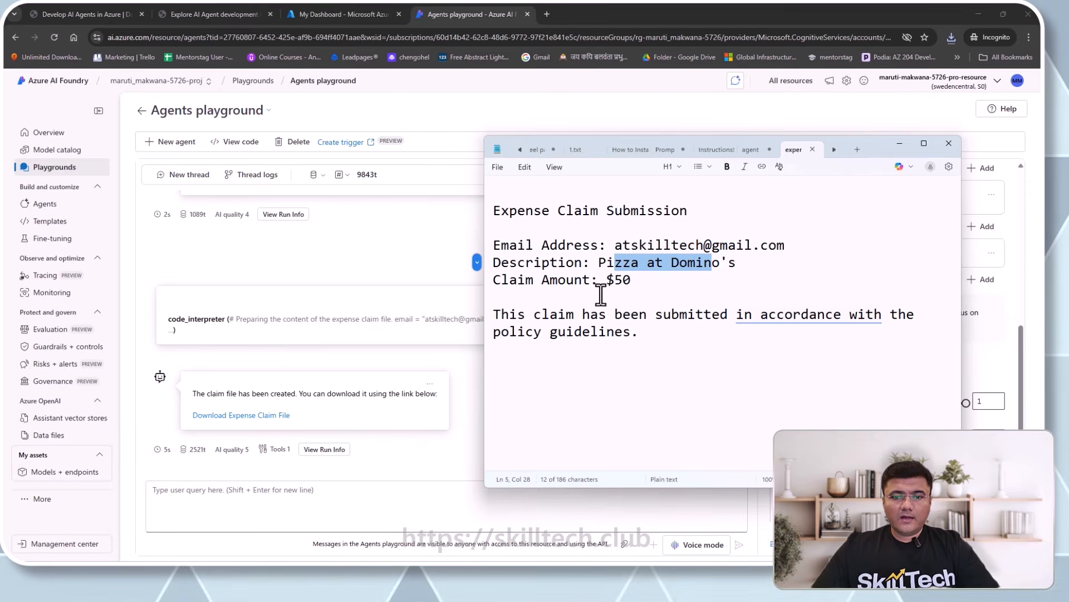
pyautogui.moveTo(615, 280); pyautogui.dragTo(646, 294)
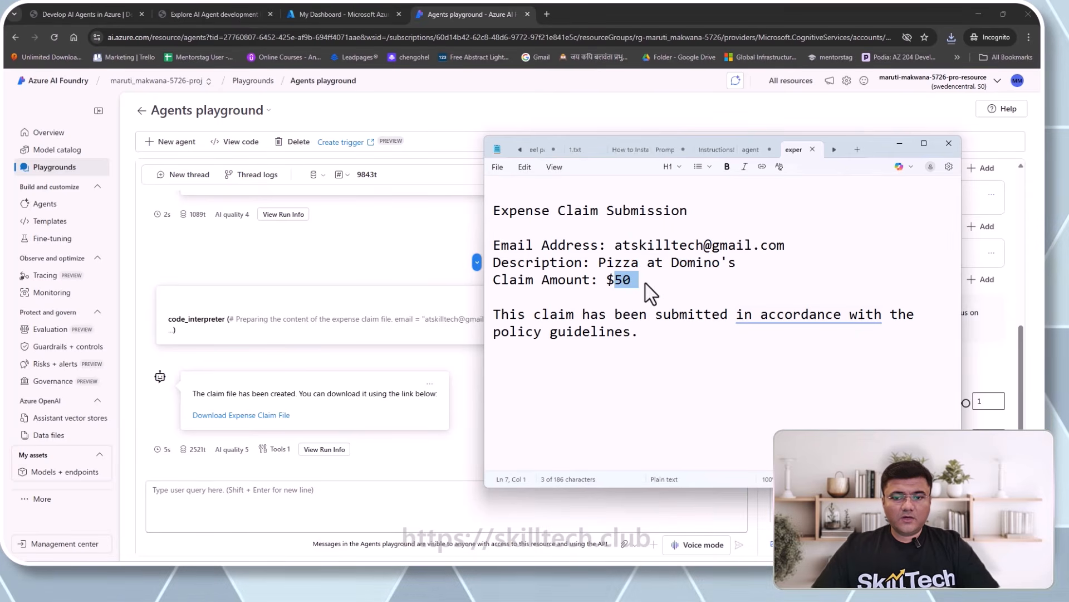
pyautogui.click(622, 378)
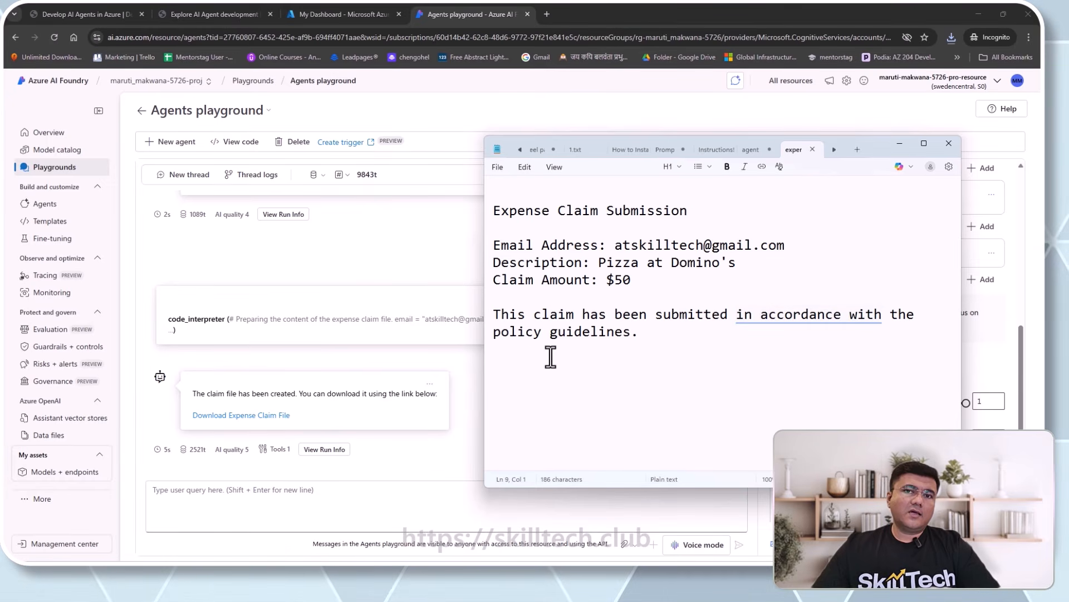
pyautogui.click(905, 143)
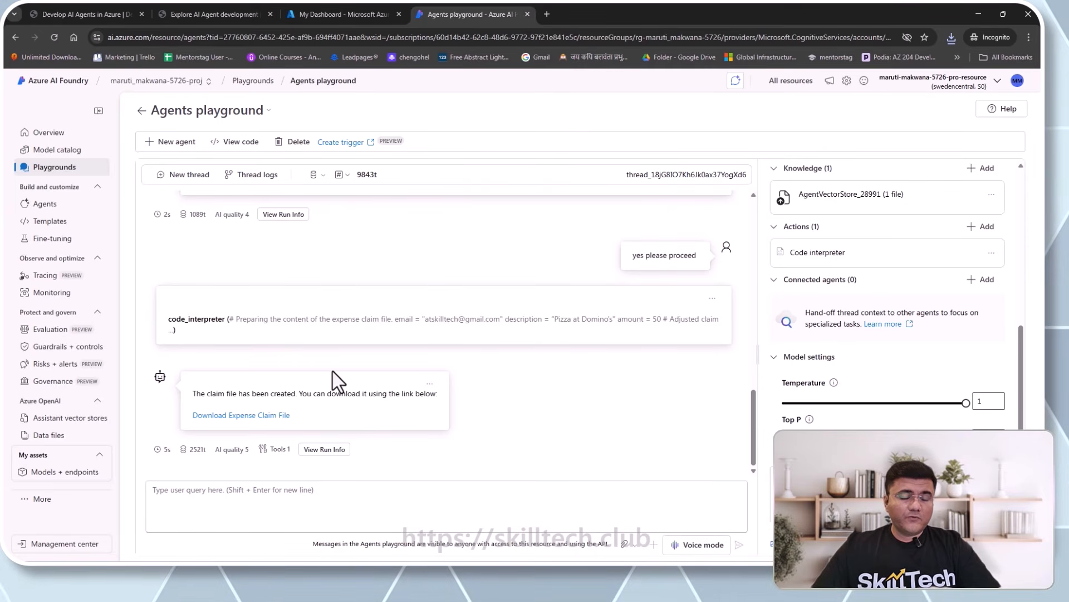
# - View the thread logs with each run's file_search and code_interpreter tool calls
pyautogui.scroll(6, 326, 393)
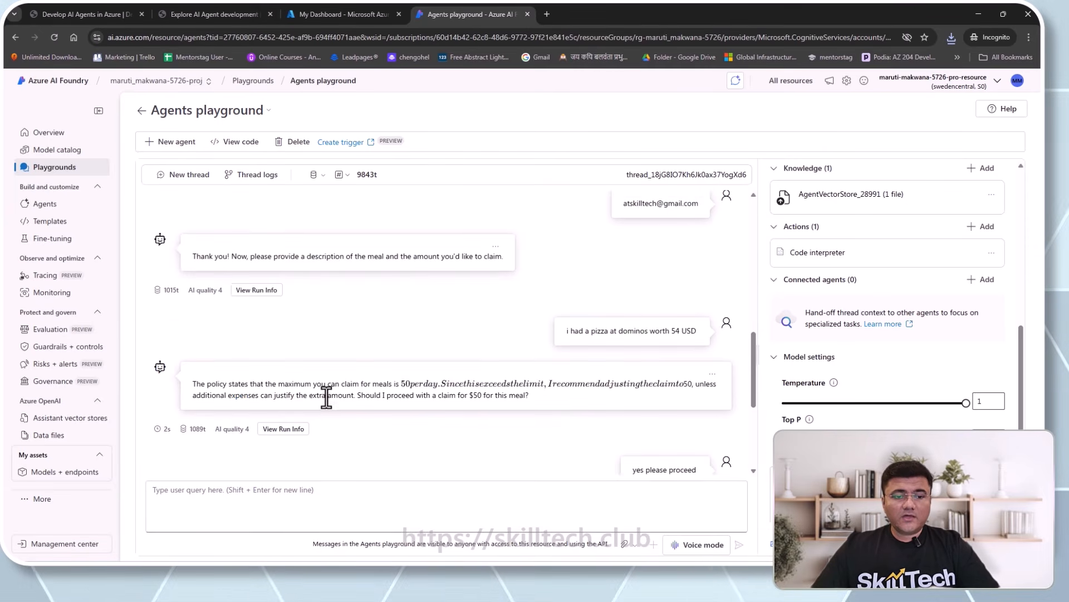
pyautogui.scroll(5, 329, 407)
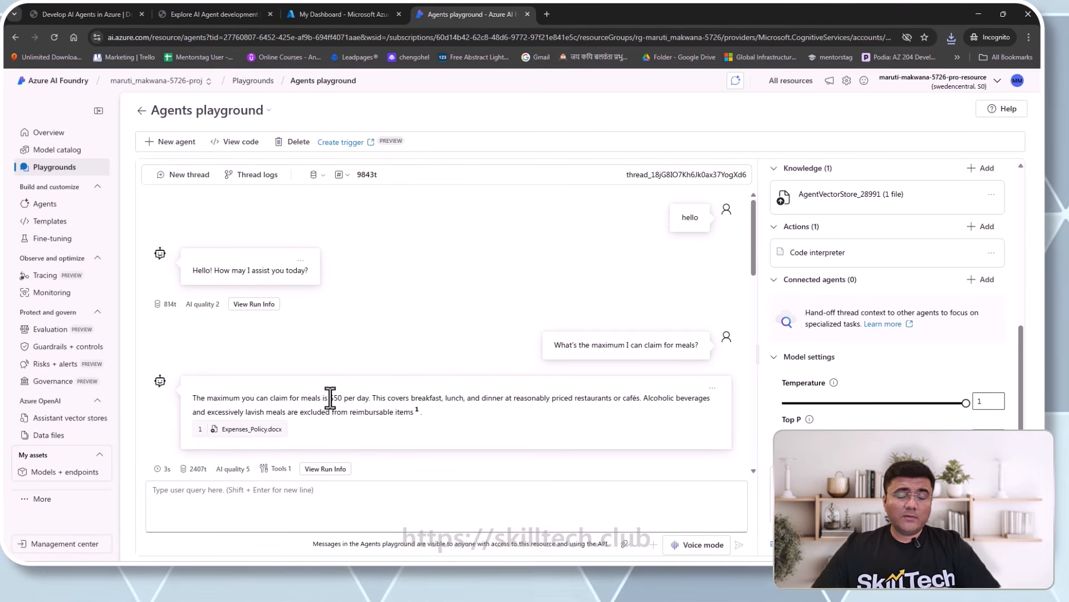
pyautogui.click(254, 179)
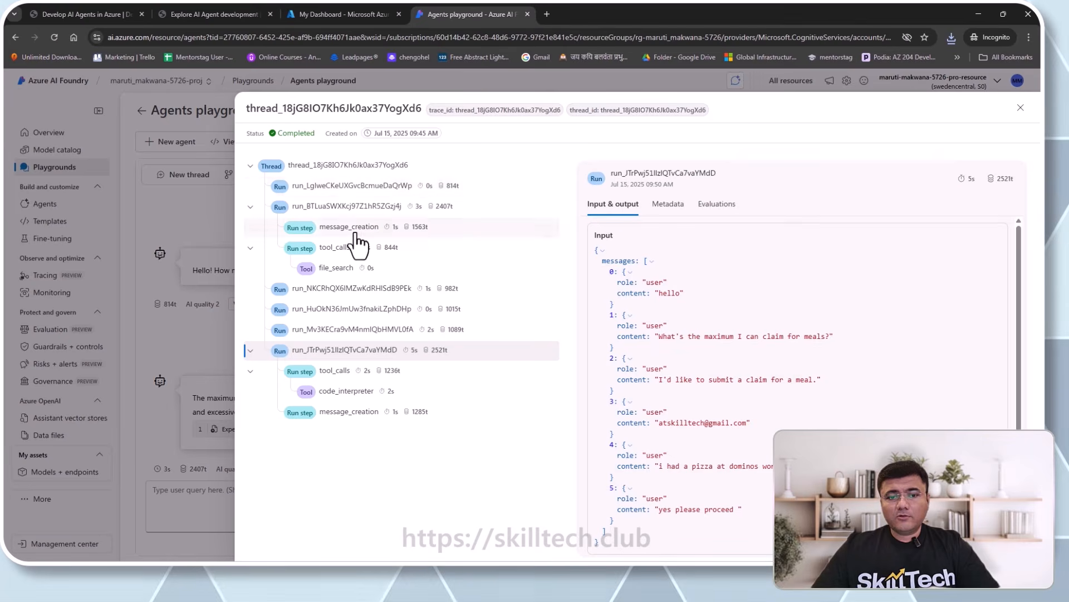
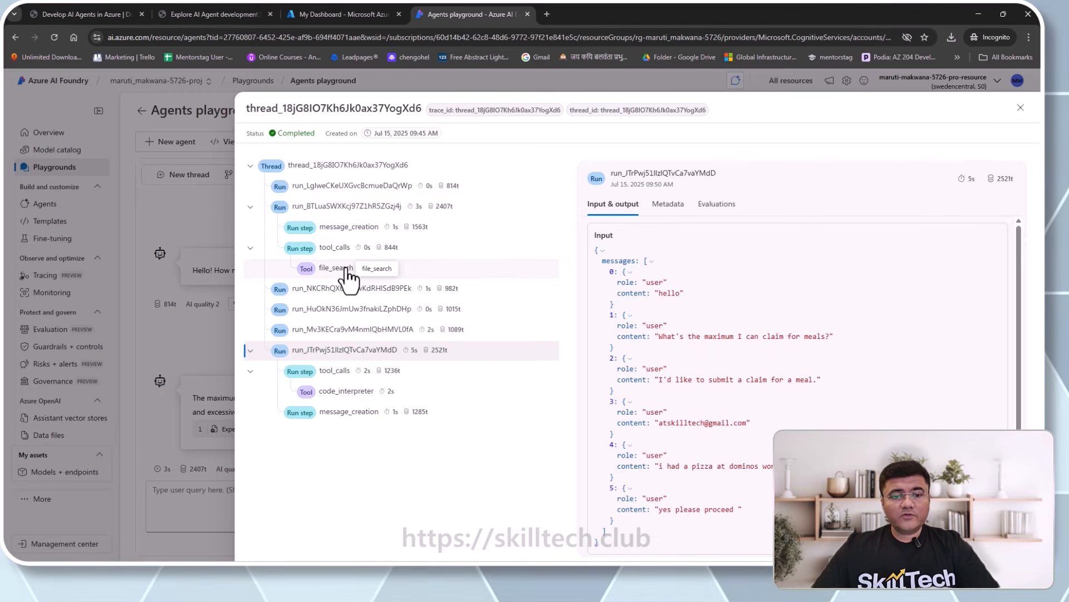
# - Inspect the message_creation, tool_calls and file_search steps with their output and metadata in the trace
pyautogui.click(351, 228)
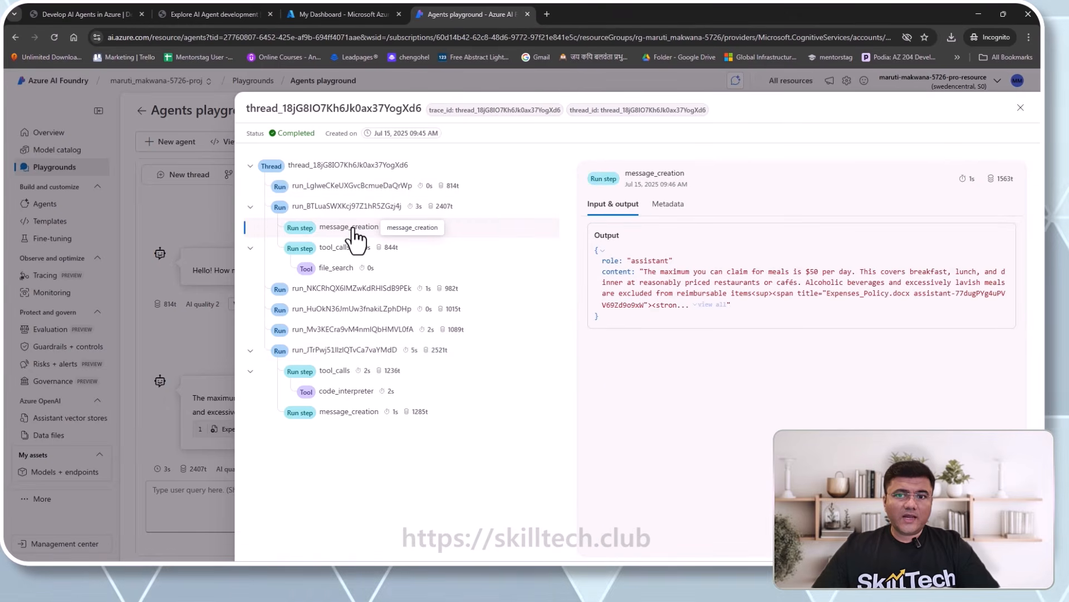
pyautogui.click(670, 211)
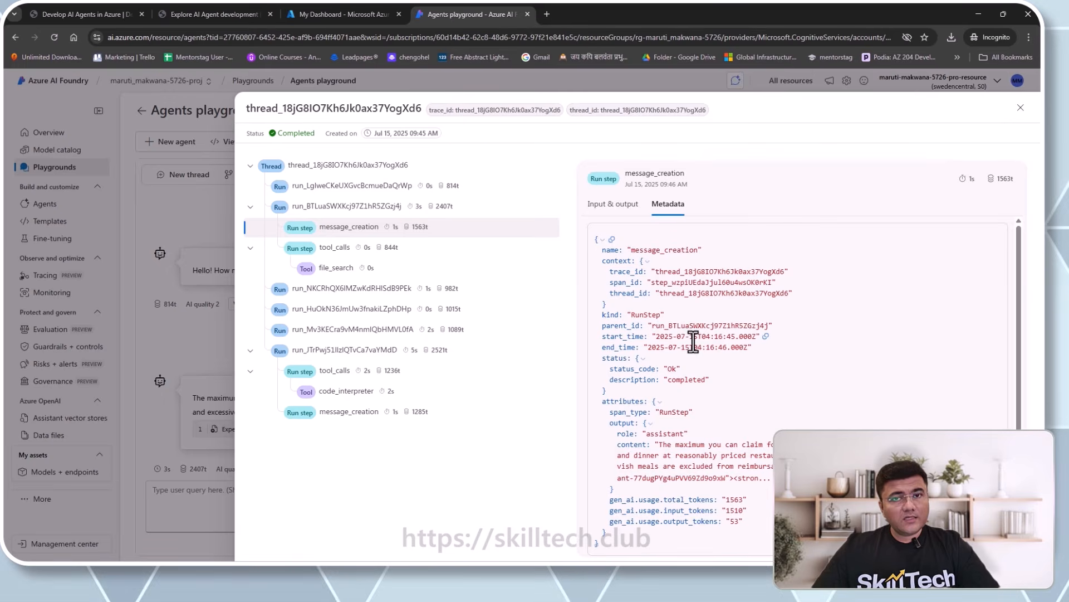
pyautogui.click(348, 253)
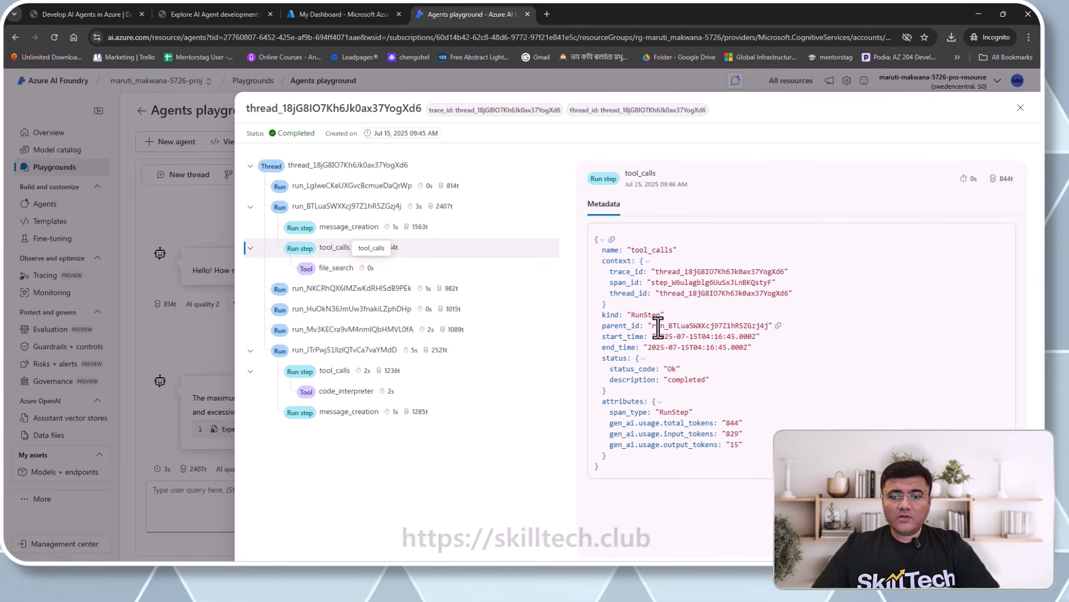
pyautogui.click(321, 270)
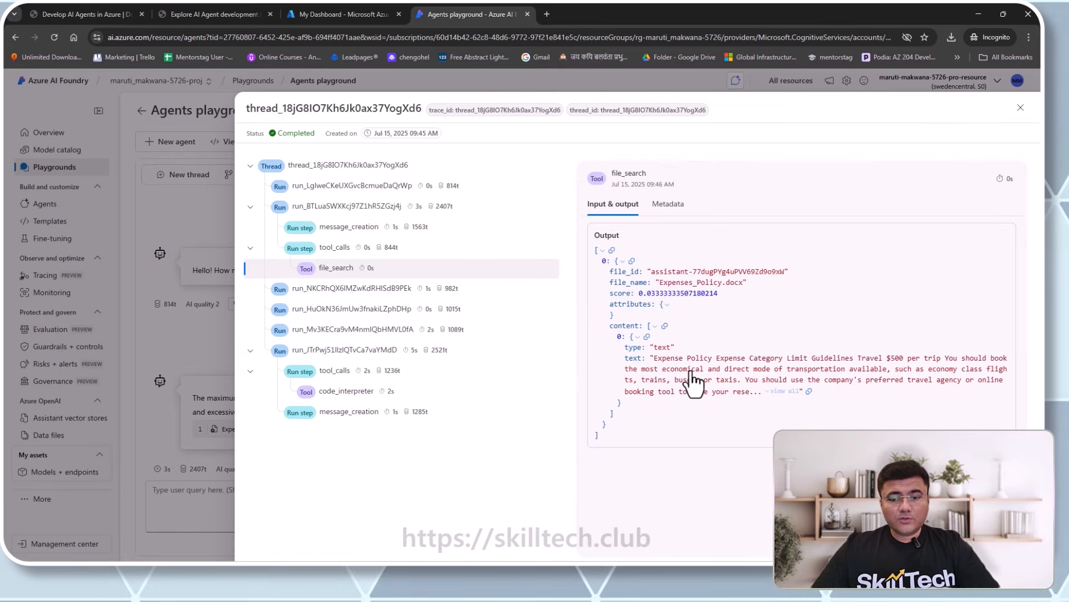
pyautogui.click(662, 205)
pyautogui.scroll(-4, 727, 370)
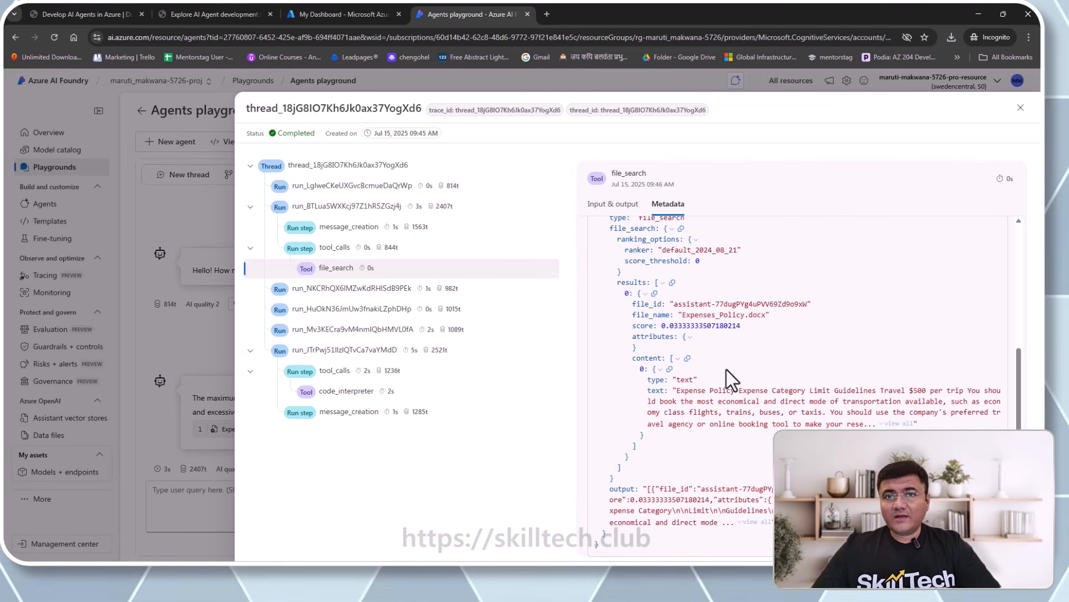
# - Step through the later runs to show the code_interpreter call's input and output
pyautogui.click(323, 295)
pyautogui.click(333, 330)
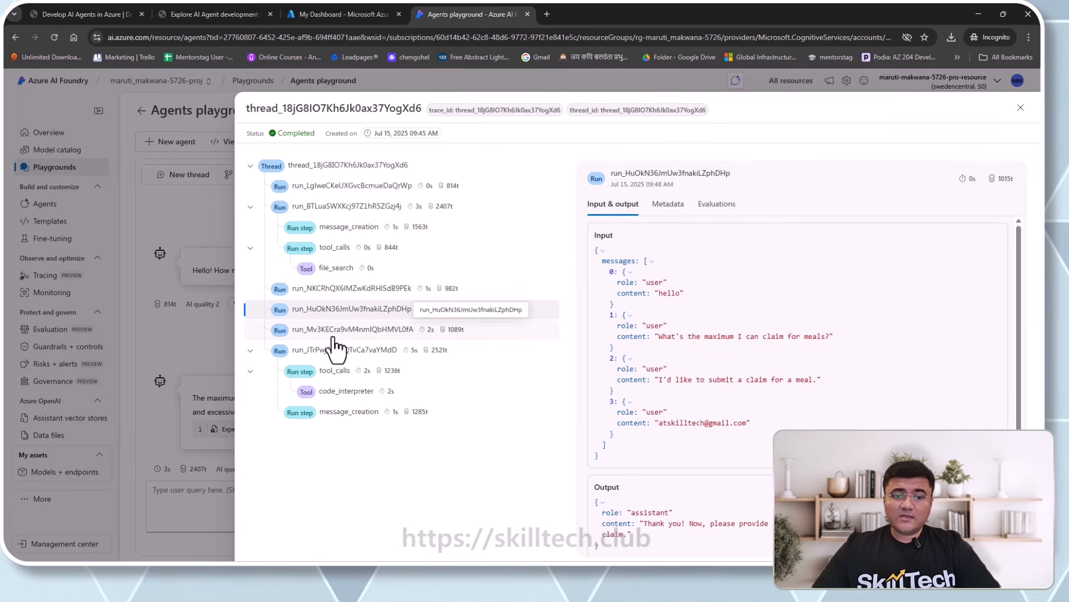
pyautogui.click(332, 350)
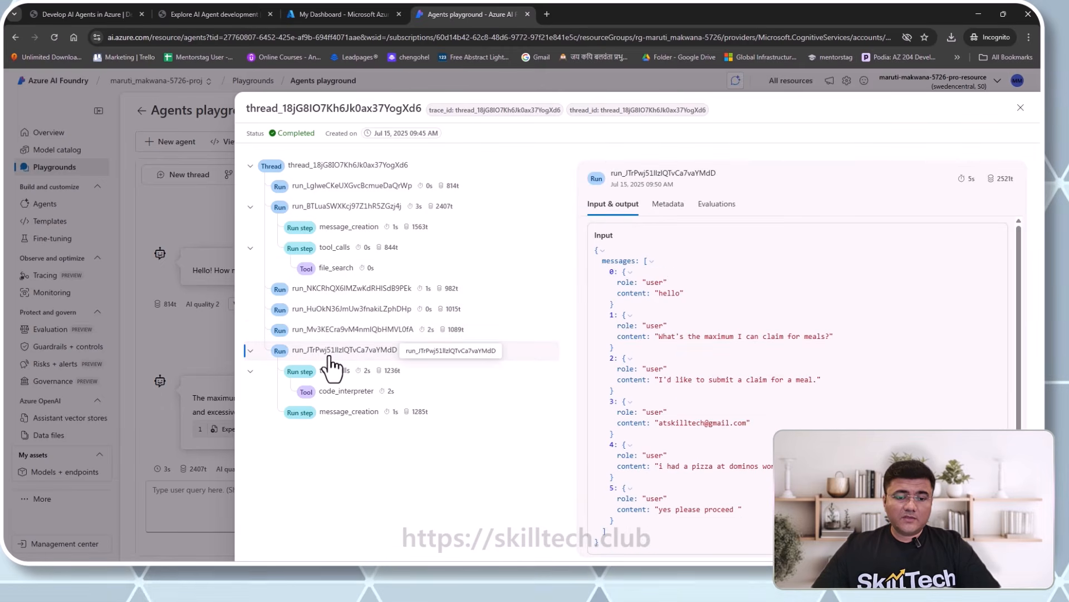
pyautogui.click(332, 372)
pyautogui.click(339, 352)
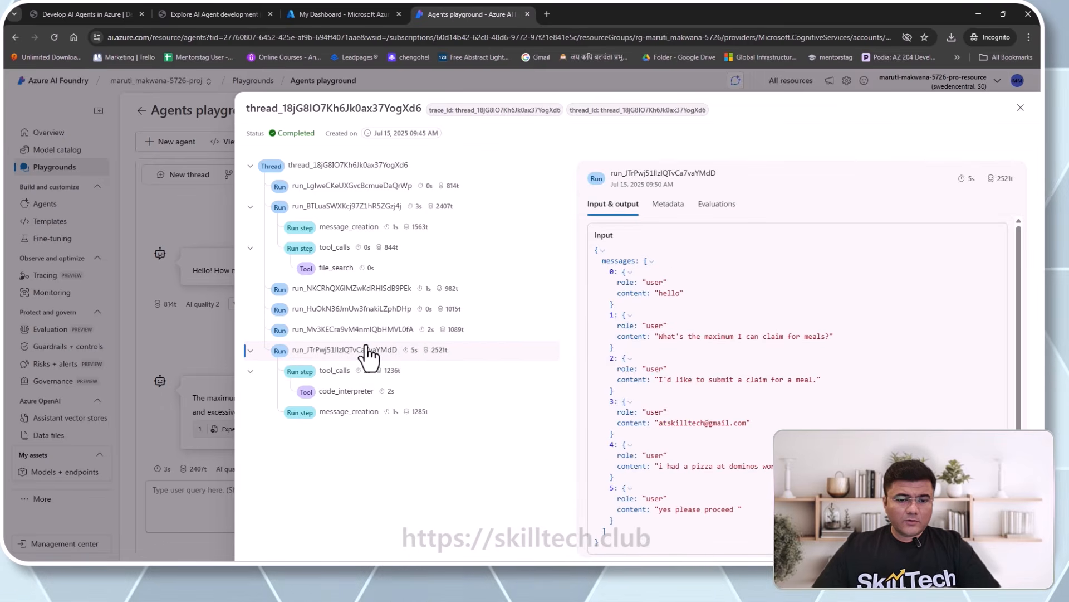
pyautogui.click(352, 399)
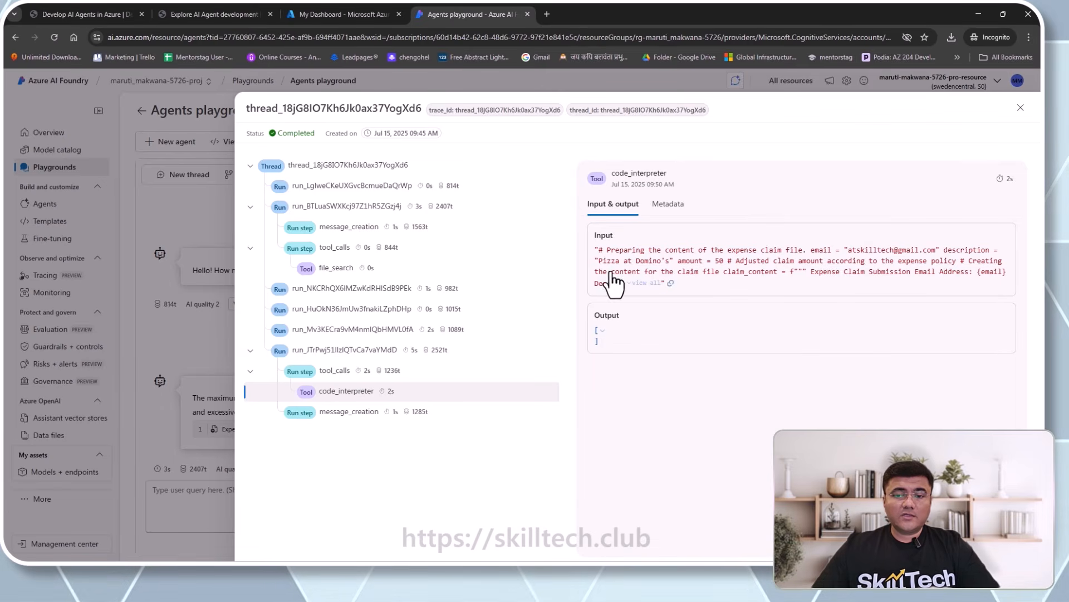
# - Review the code_interpreter metadata and the final message's expense_claim.txt sandbox link, then close the trace
pyautogui.click(665, 219)
pyautogui.scroll(-1, 685, 335)
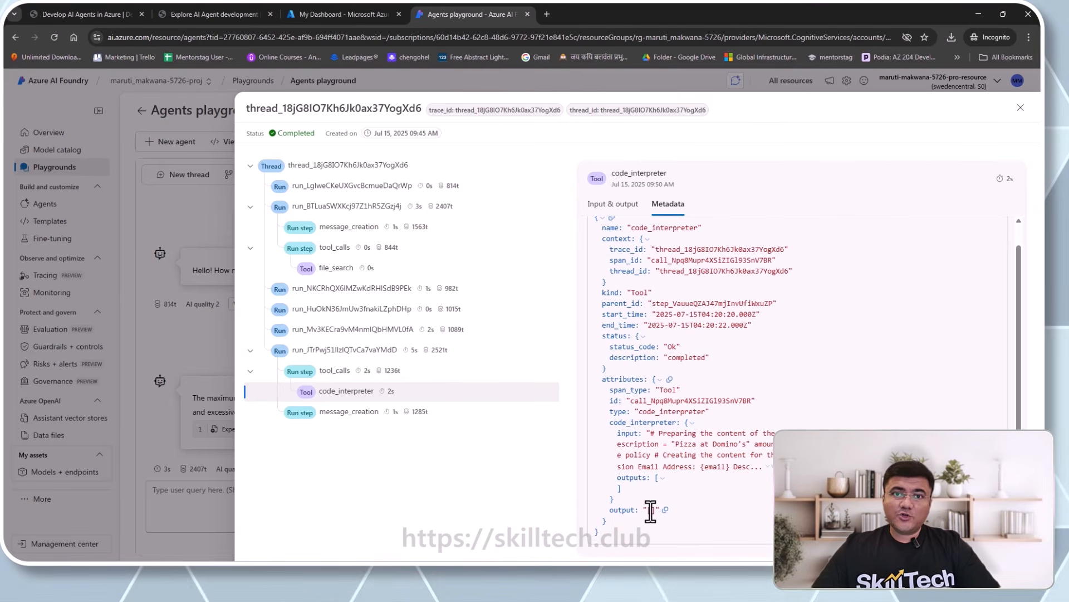
pyautogui.click(350, 426)
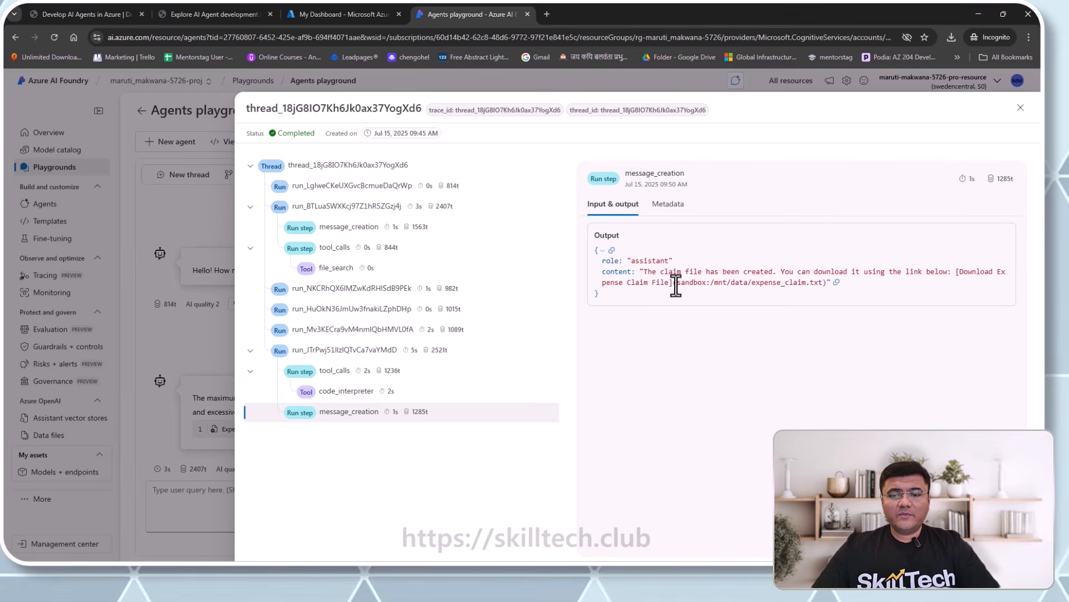
pyautogui.moveTo(676, 283); pyautogui.dragTo(817, 284)
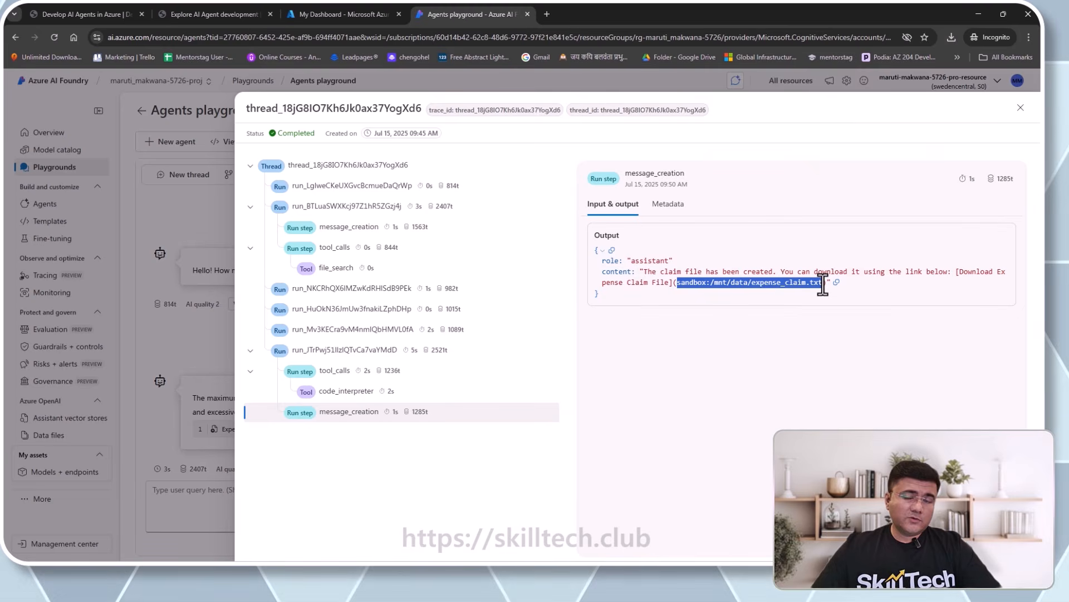
pyautogui.click(670, 214)
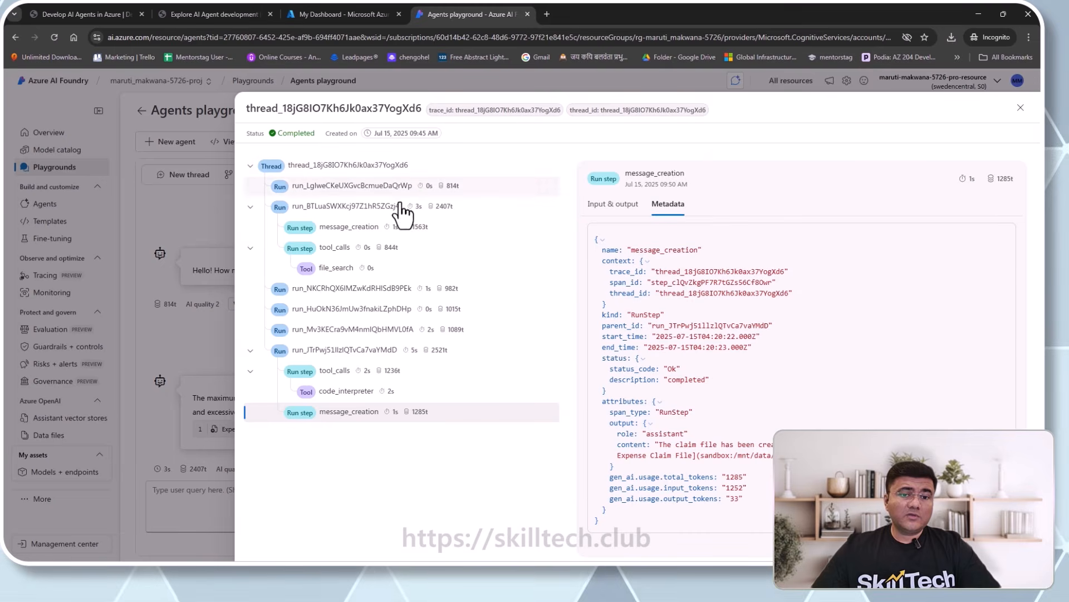
pyautogui.click(1020, 108)
# - Ask the agent for details about travel to London next week
pyautogui.scroll(-4, 485, 306)
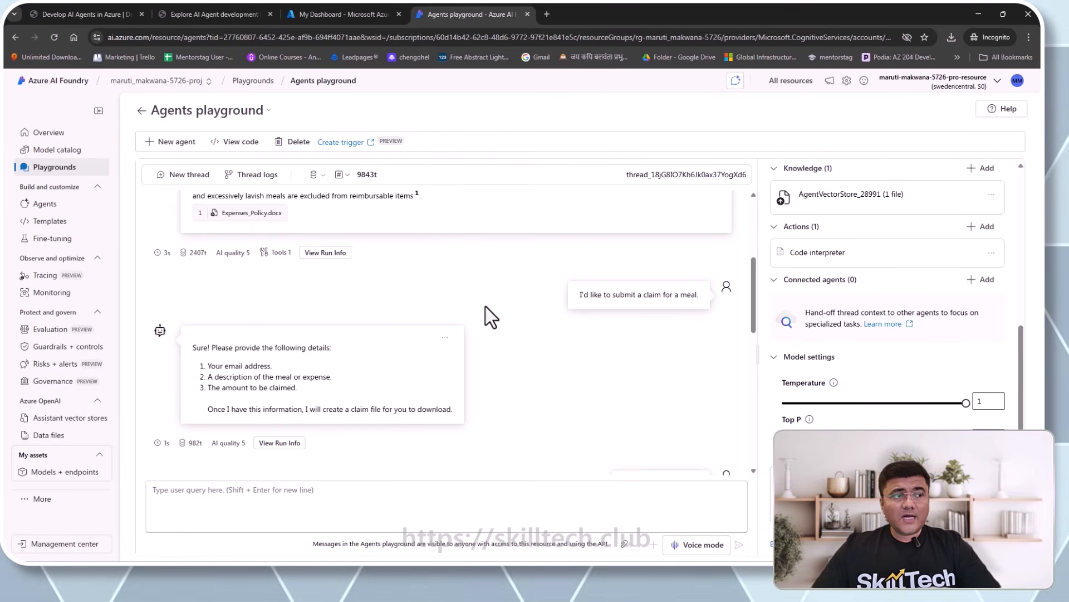
pyautogui.scroll(-10, 486, 307)
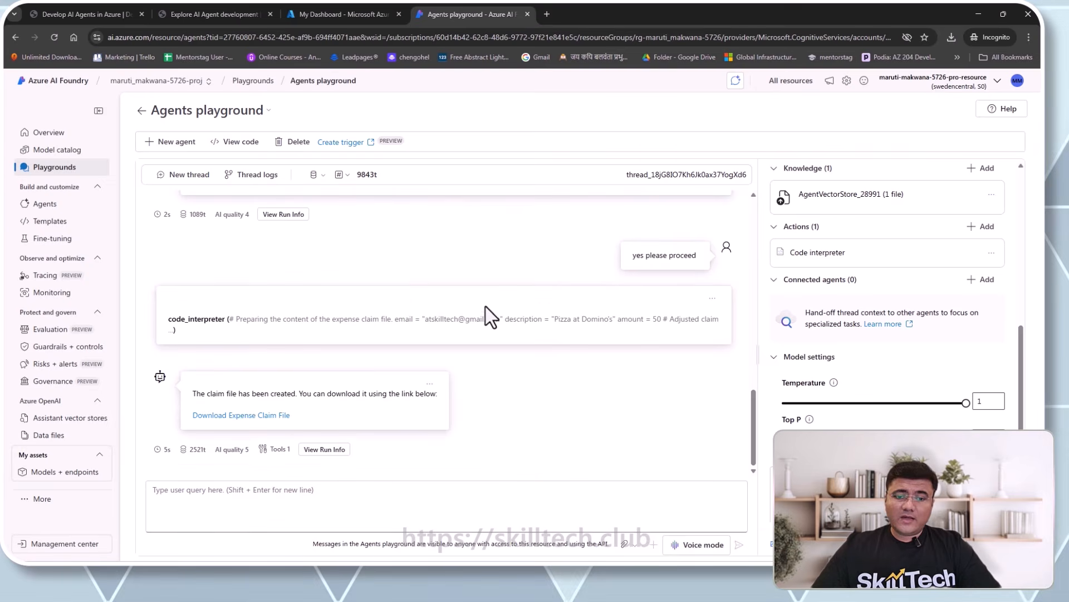
pyautogui.click(415, 500)
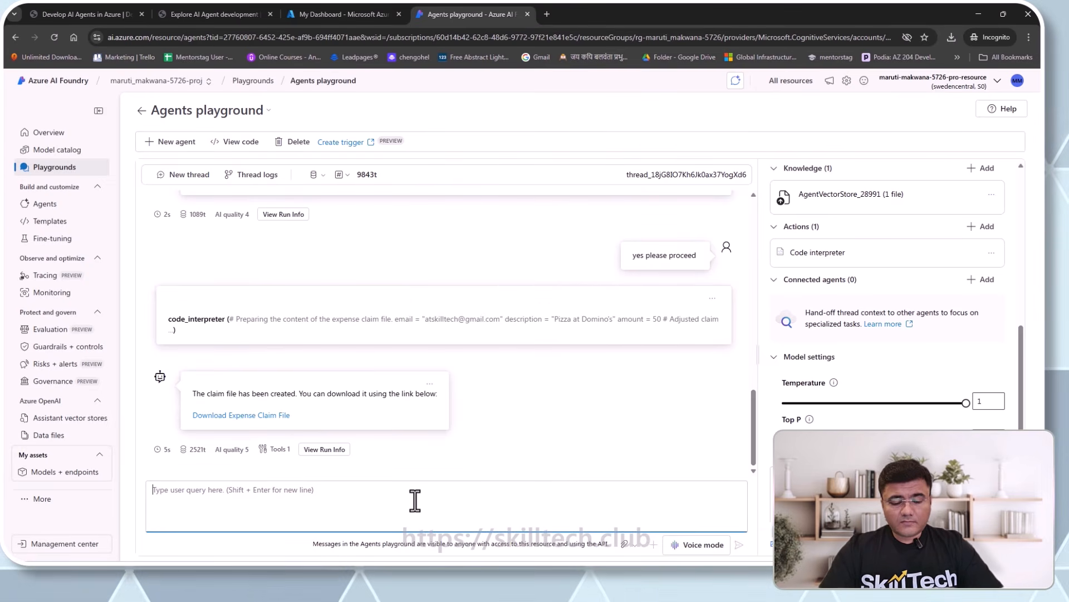
pyautogui.write('can')
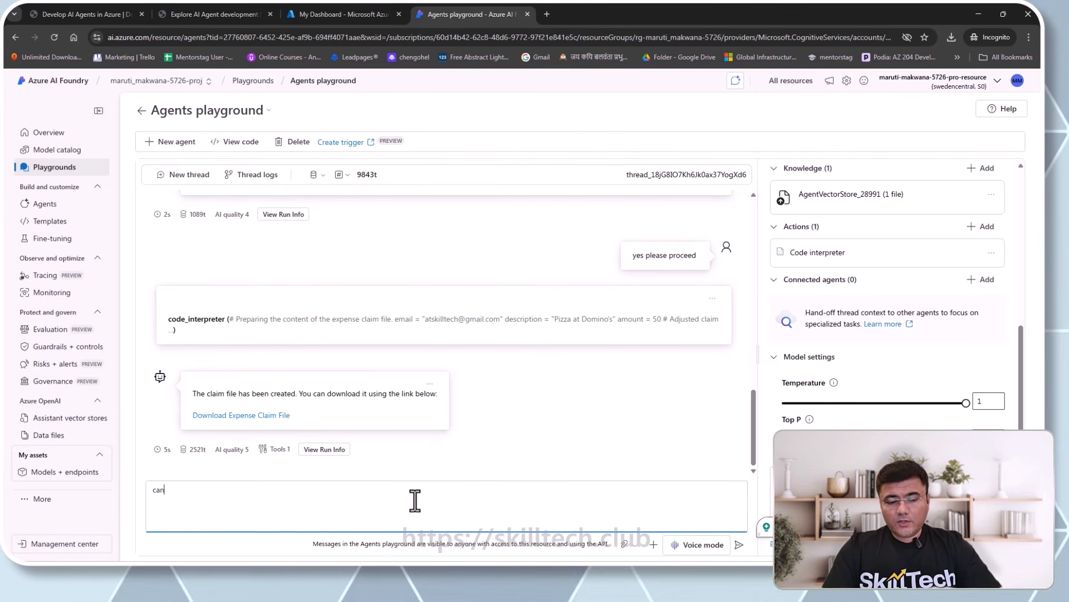
pyautogui.write(' you give me deta')
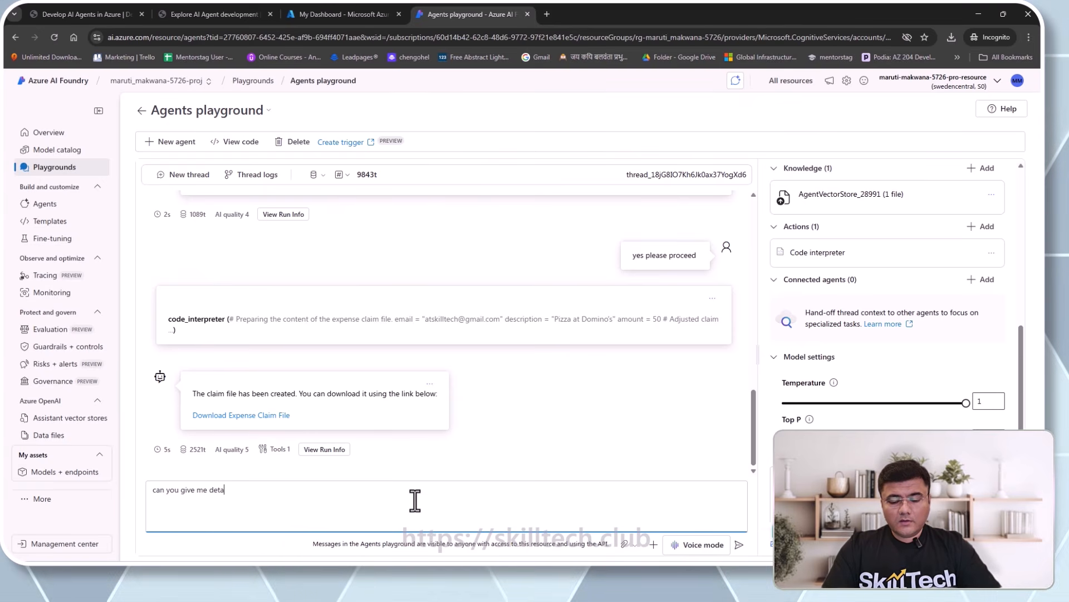
pyautogui.write('ils abou')
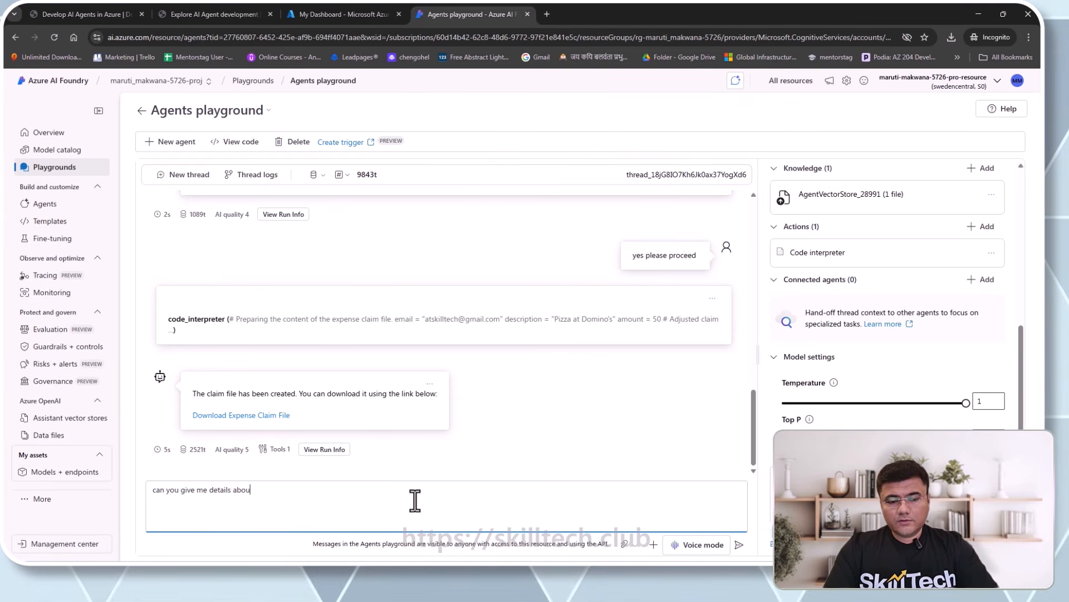
pyautogui.write('t t')
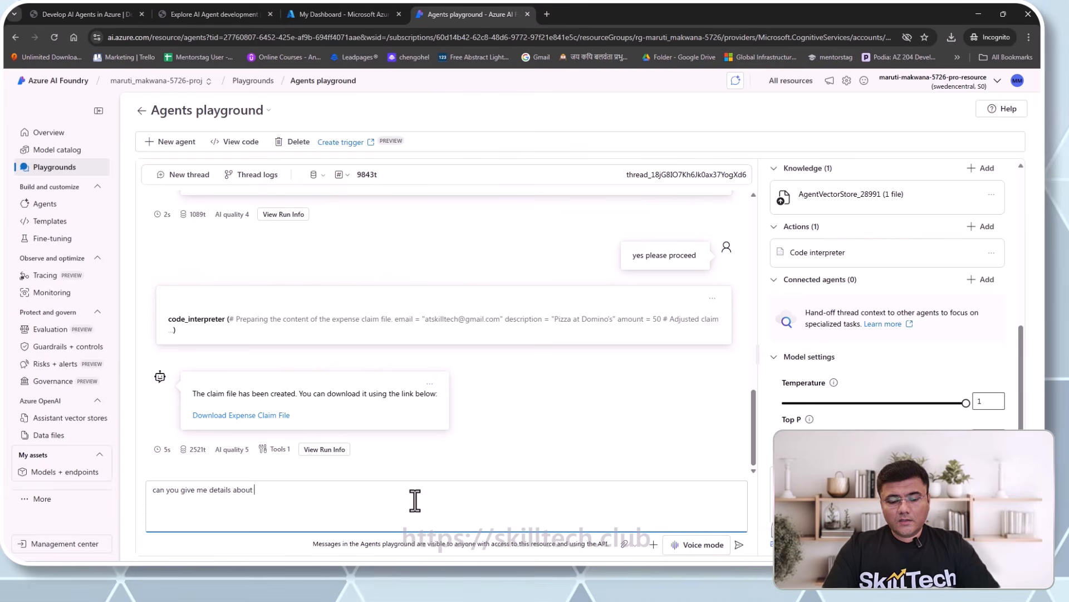
pyautogui.write('travel')
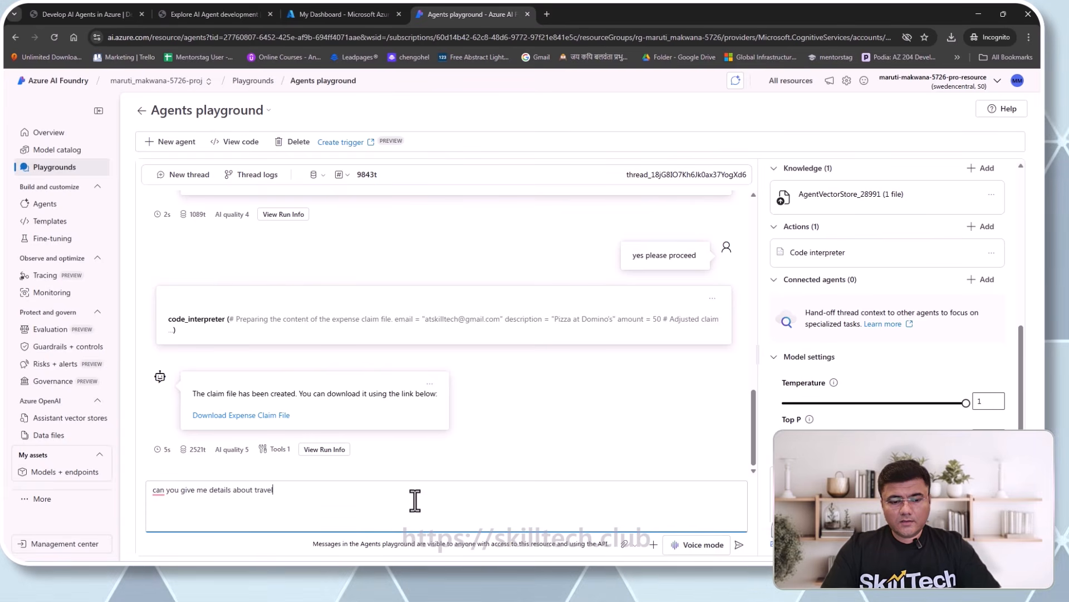
pyautogui.write(' to lon')
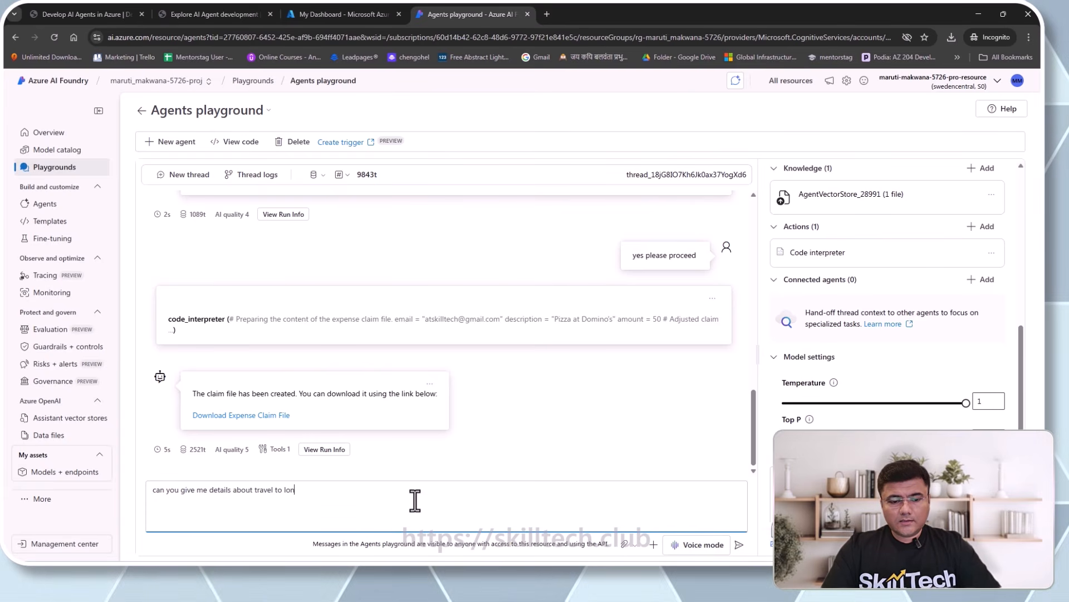
pyautogui.write('don next week')
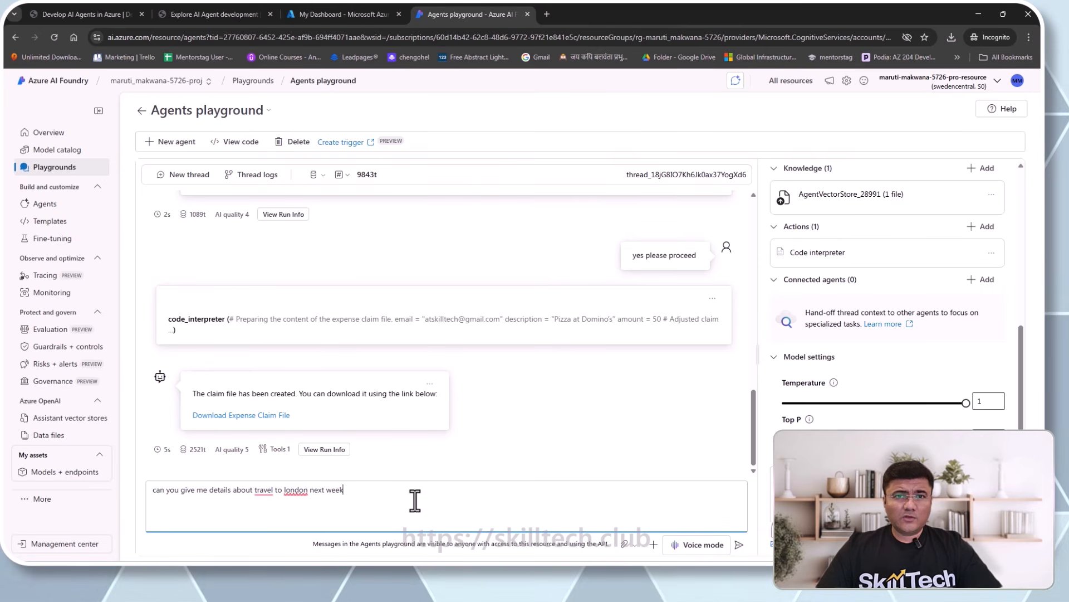
pyautogui.hotkey('ctrl', 'a')
pyautogui.press('BackSpace')
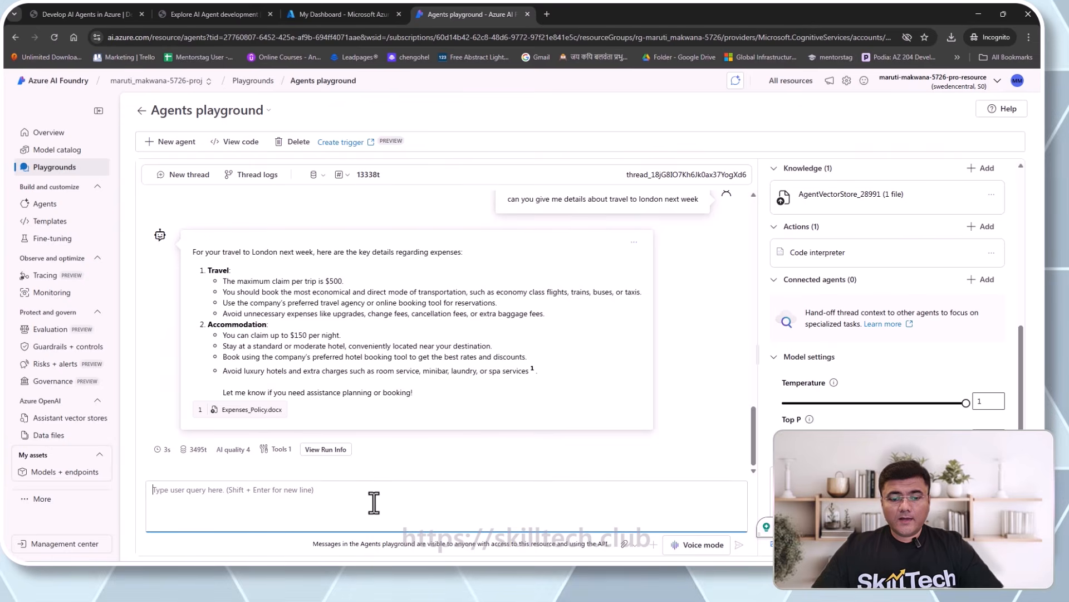
# - Ask the agent to suggest budget-friendly hotels and read the opening of its reply
pyautogui.write('c')
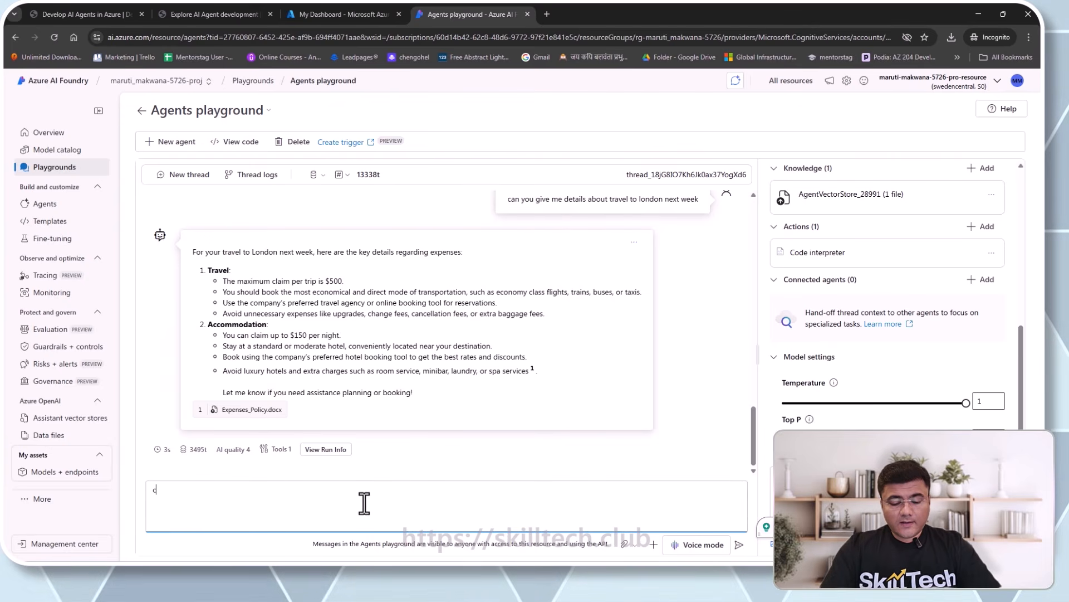
pyautogui.write('an you suggest ')
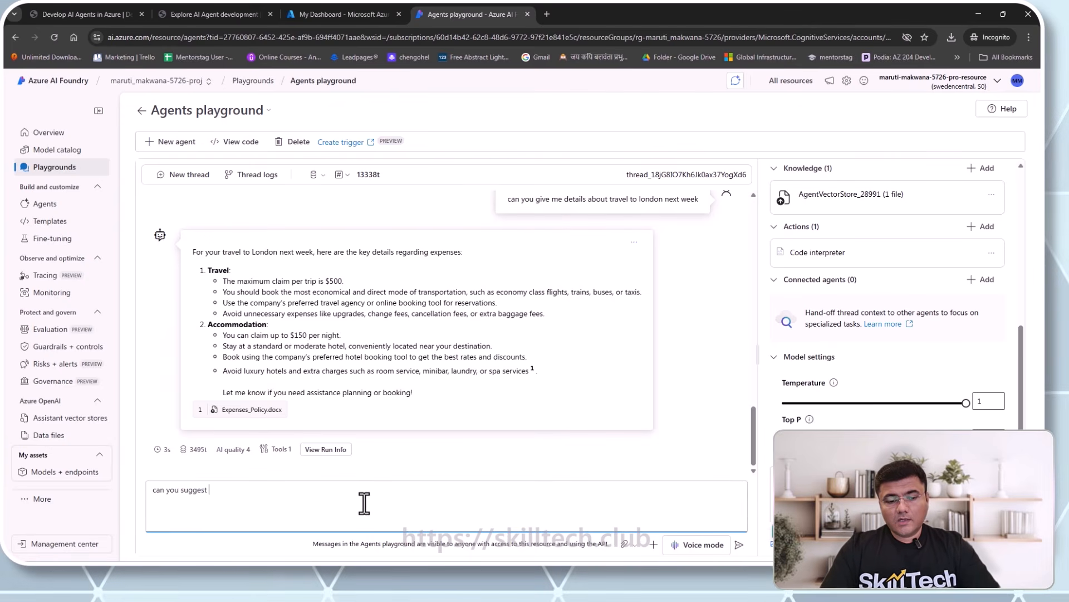
pyautogui.write('some budget friendly hotels')
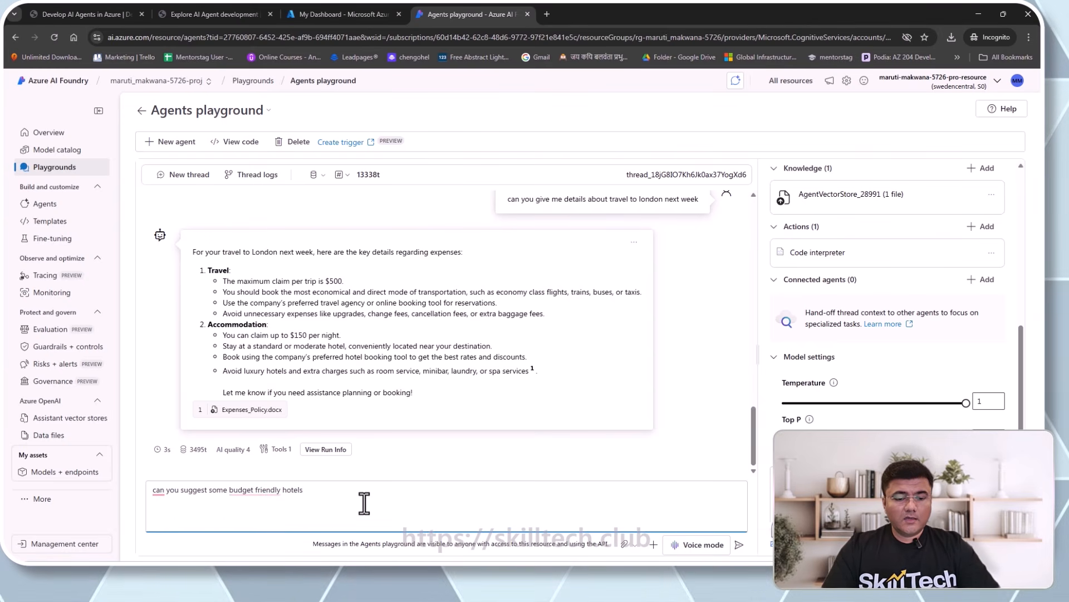
pyautogui.press('Return')
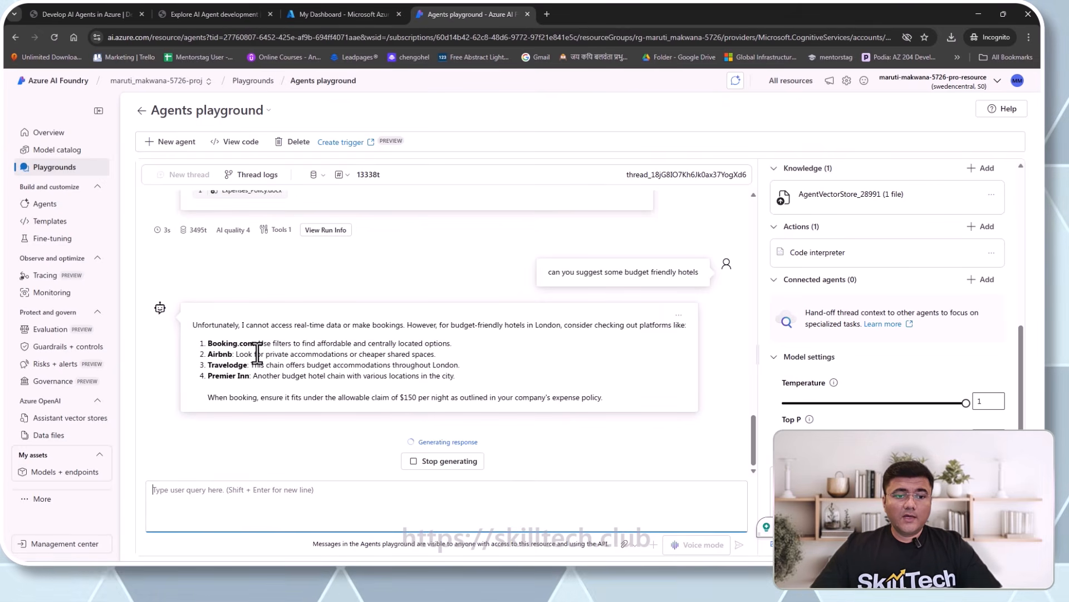
pyautogui.doubleClick(215, 326)
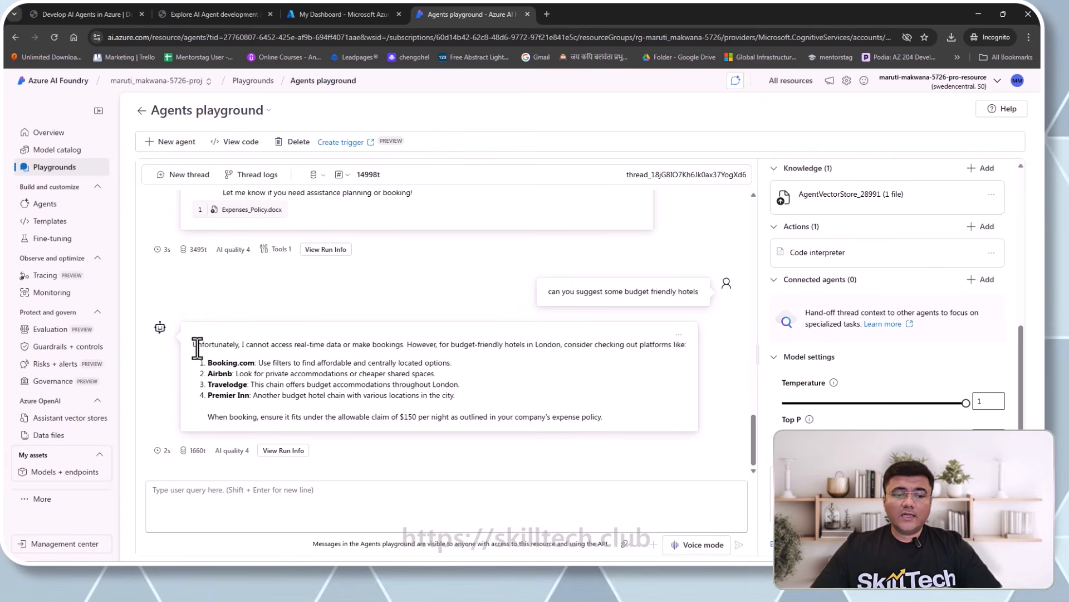
pyautogui.moveTo(198, 345); pyautogui.dragTo(429, 349)
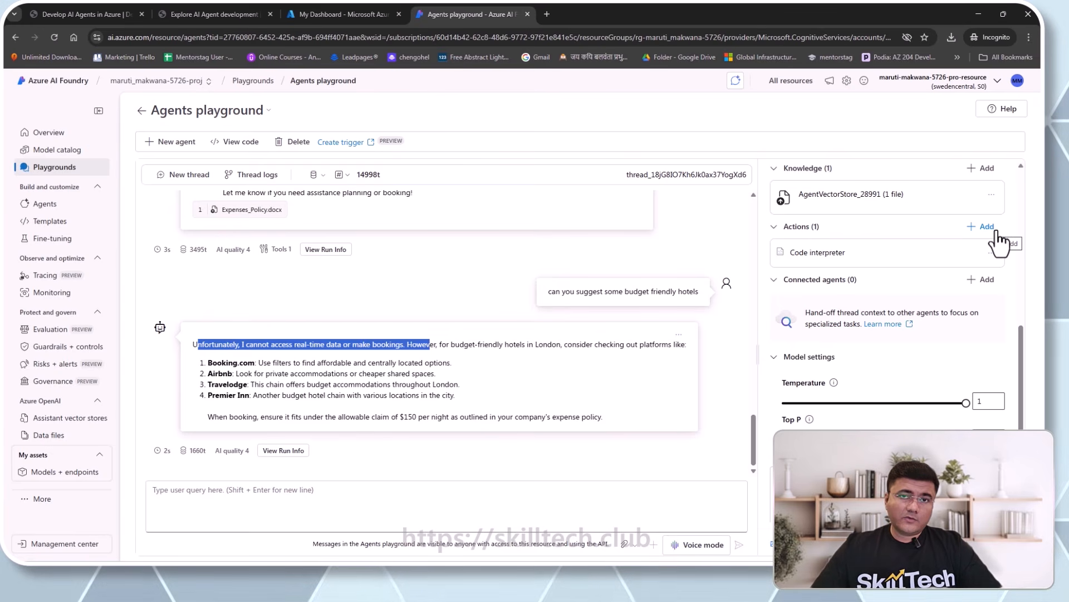
pyautogui.click(421, 384)
# - Review the suggested London hotel options in the thread, then go to the Agents list
pyautogui.scroll(1, 422, 388)
pyautogui.scroll(3, 423, 389)
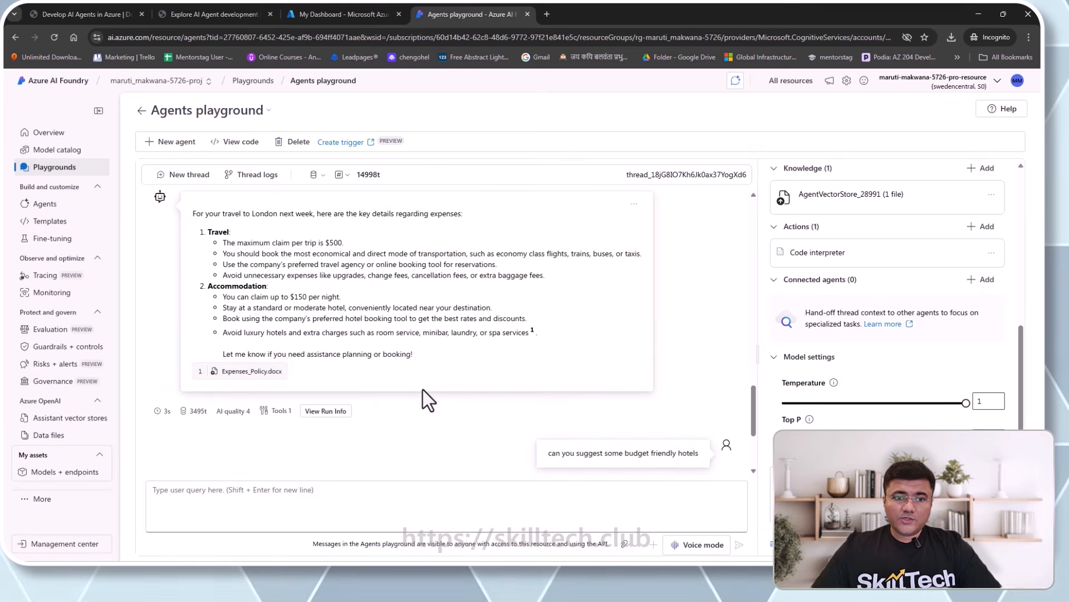
pyautogui.scroll(-3, 422, 391)
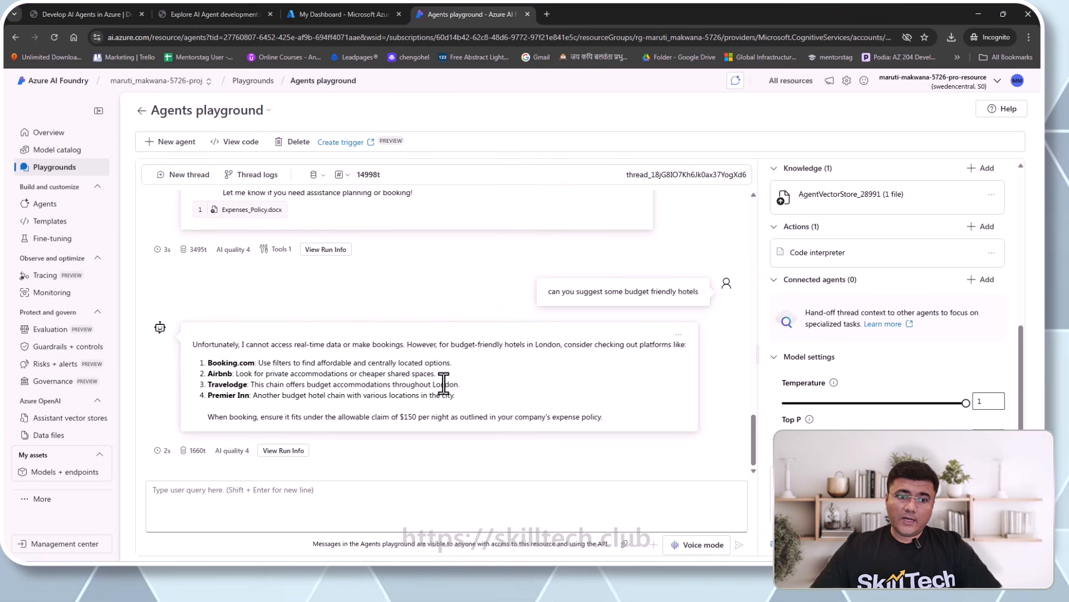
pyautogui.moveTo(224, 370); pyautogui.dragTo(261, 398)
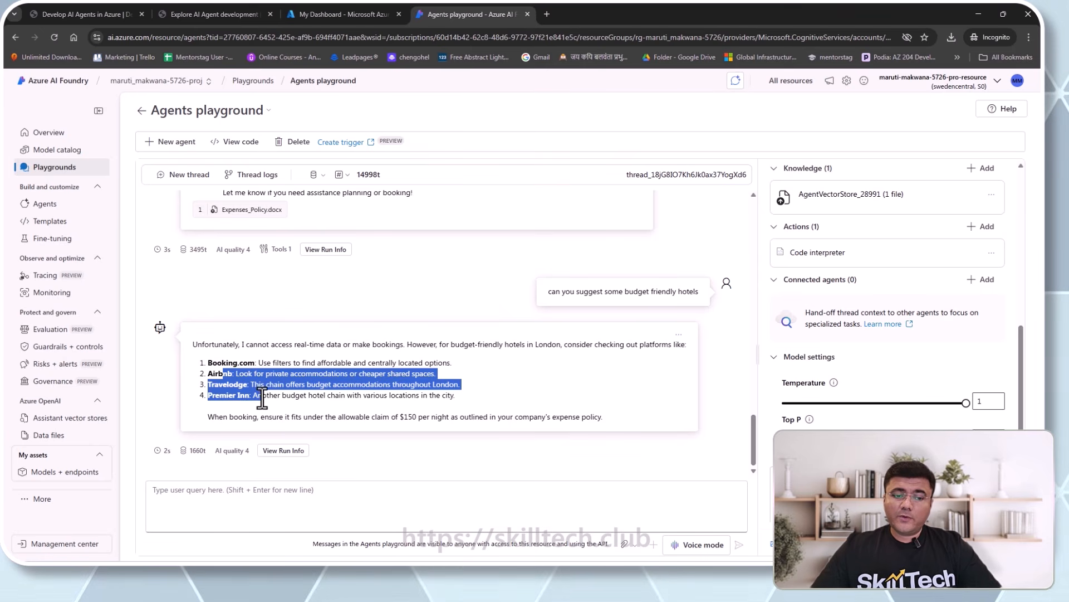
pyautogui.click(264, 398)
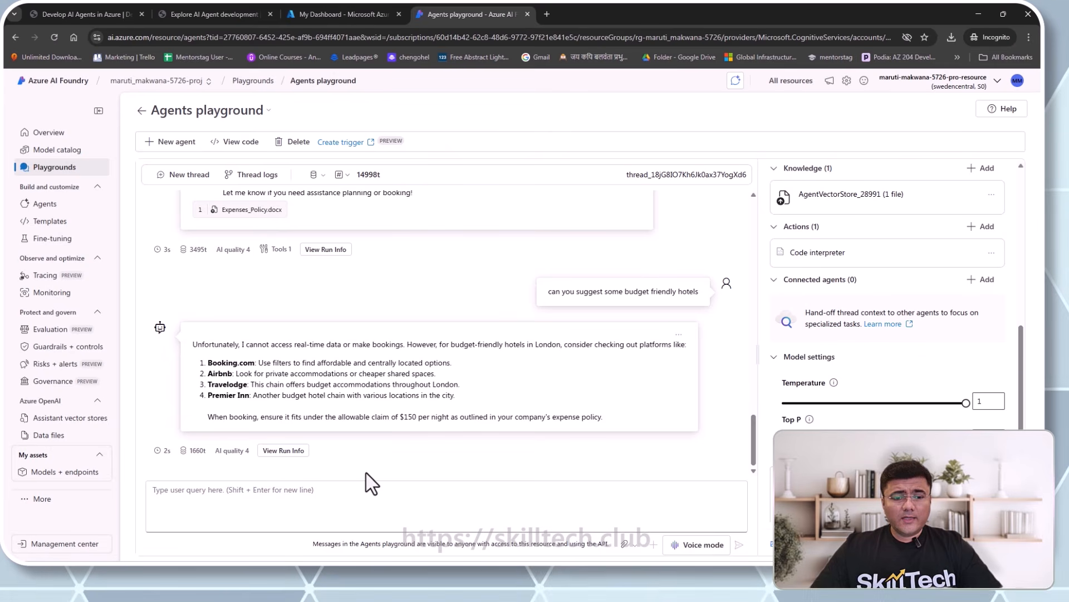
pyautogui.scroll(15, 366, 473)
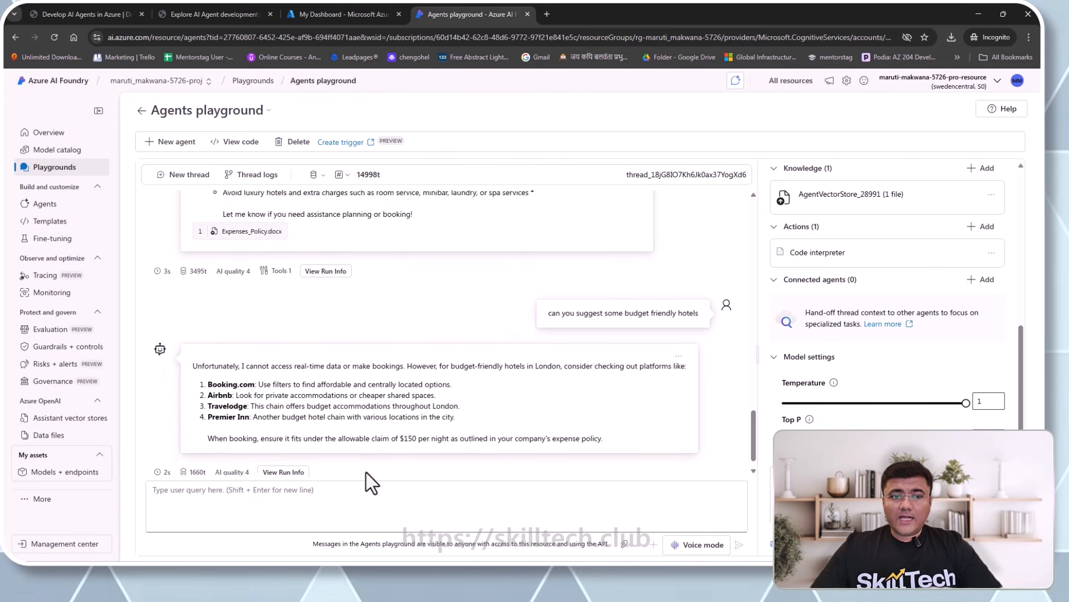
pyautogui.scroll(3, 366, 472)
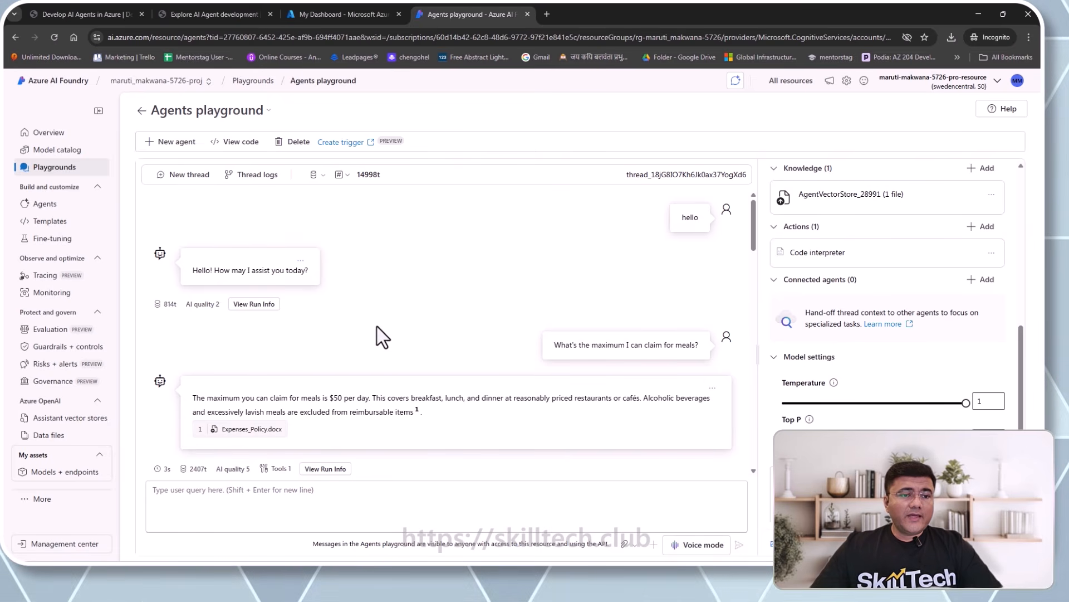
pyautogui.click(44, 205)
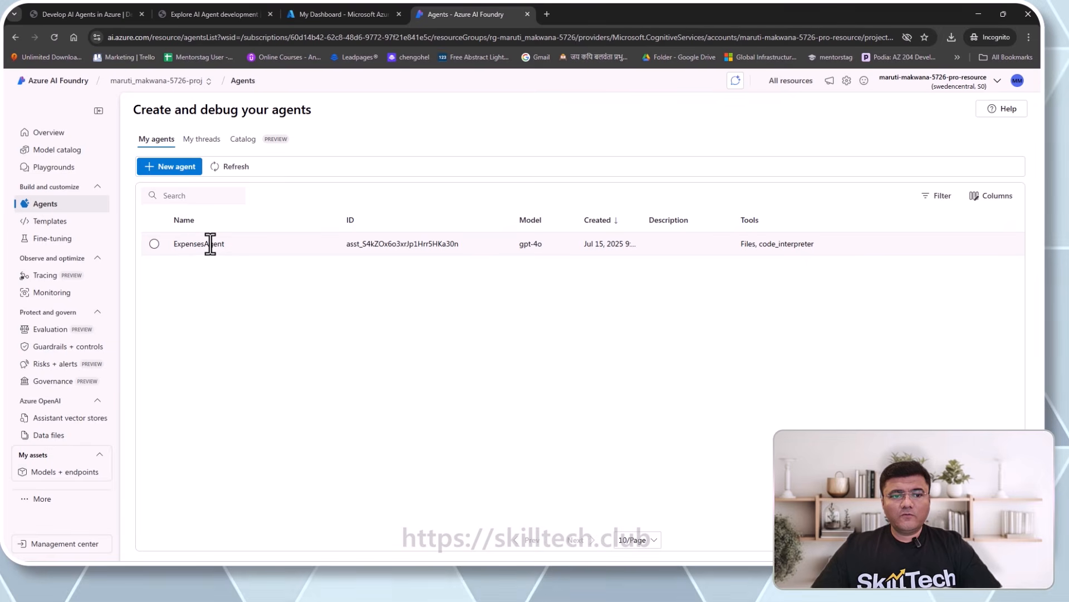
# - Check My threads, then select ExpensesAgent under My agents to show its setup
pyautogui.click(210, 143)
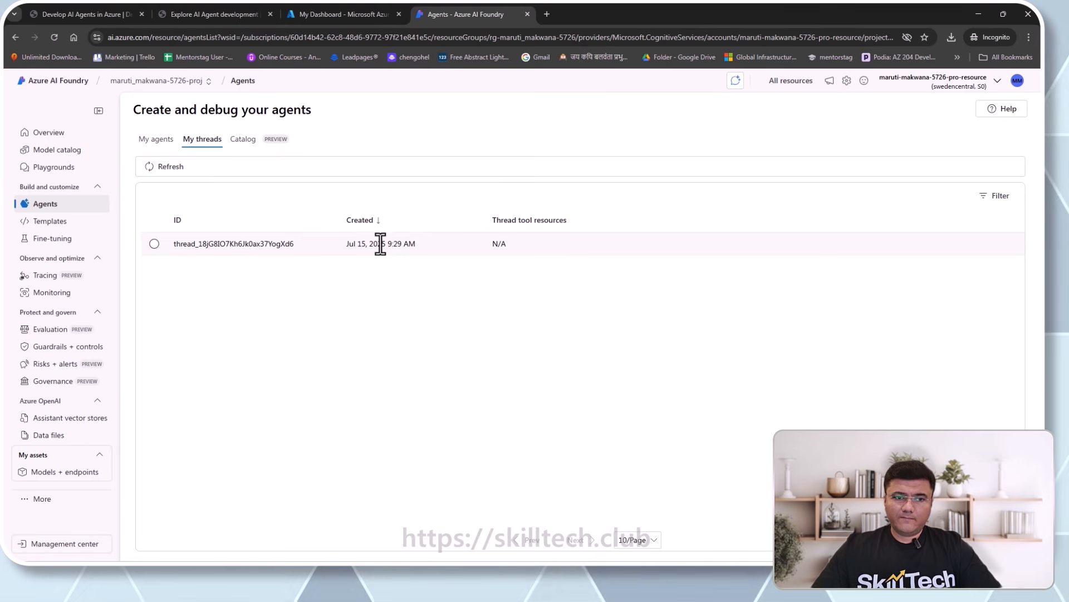
pyautogui.click(165, 143)
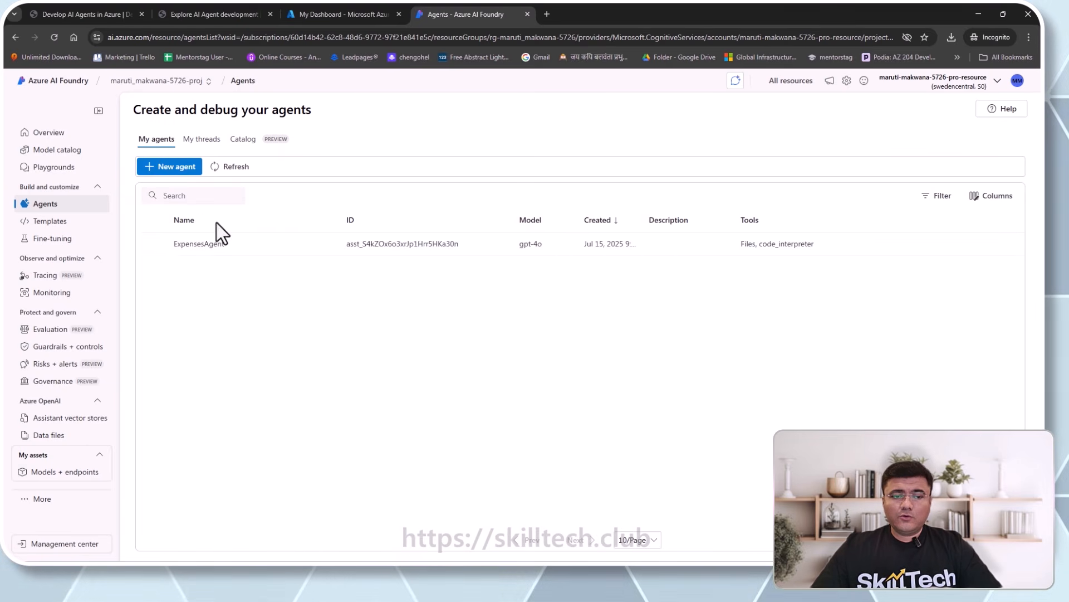
pyautogui.click(154, 244)
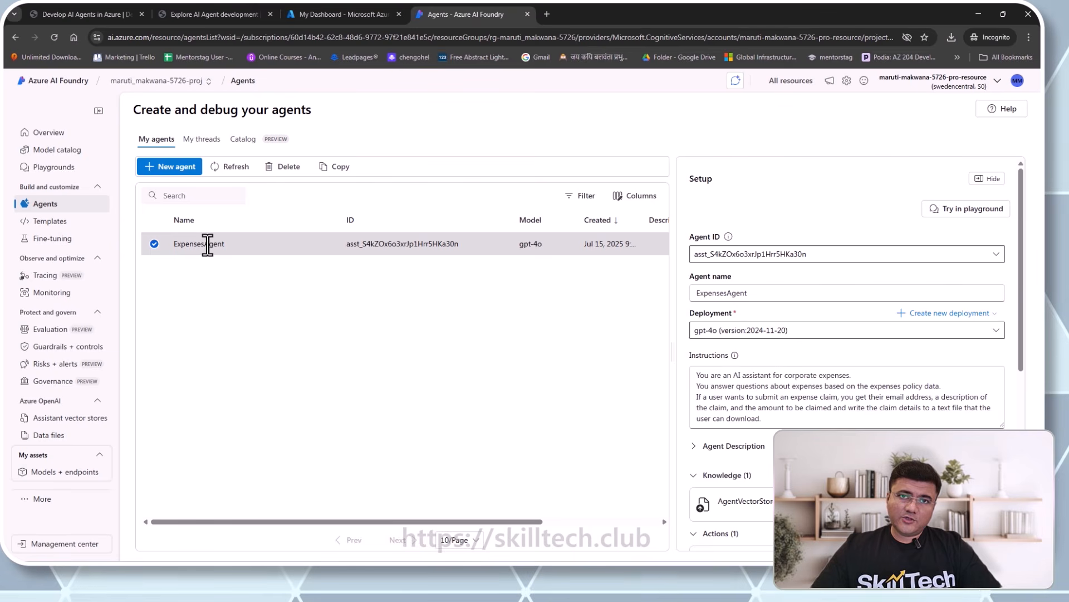
# - Load ExpensesAgent into a new playground thread and review its AgentVectorStore_28991 knowledge and Code interpreter
pyautogui.click(970, 211)
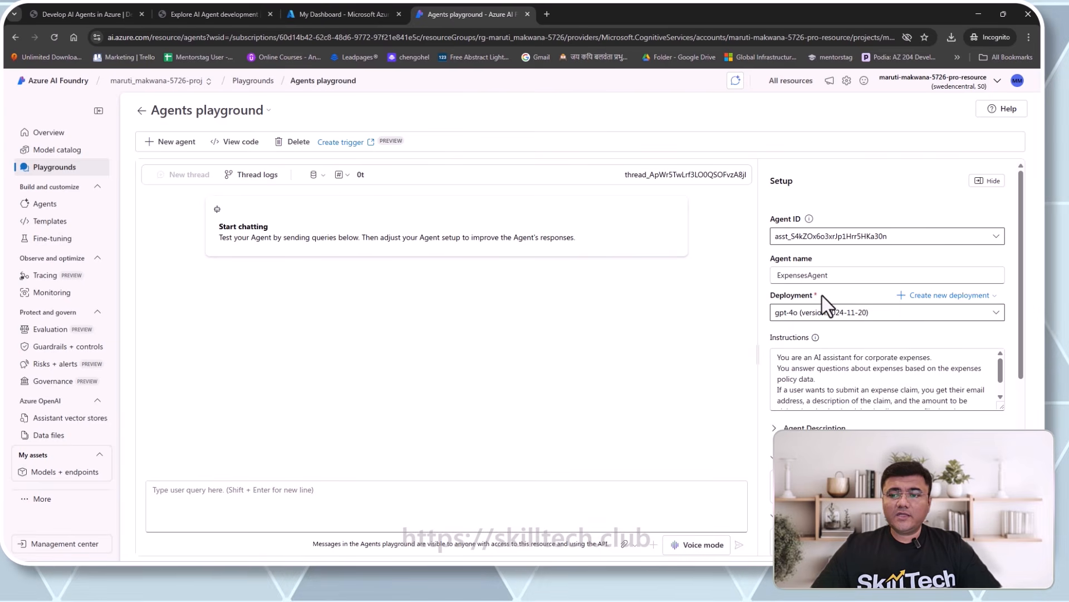
pyautogui.scroll(-2, 822, 295)
pyautogui.scroll(2, 822, 296)
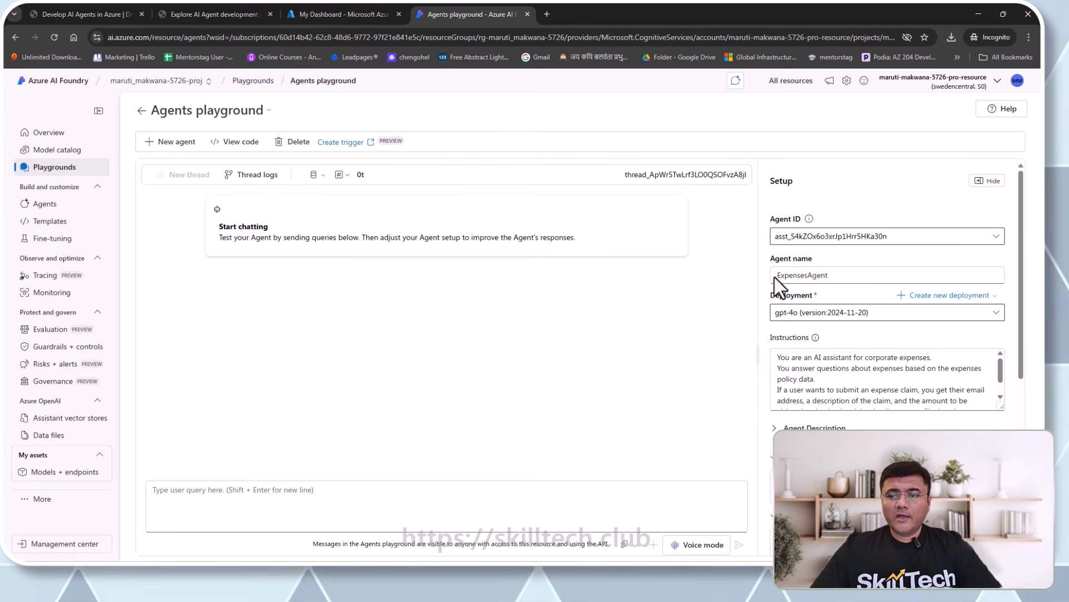
pyautogui.scroll(-2, 802, 301)
pyautogui.scroll(-1, 847, 270)
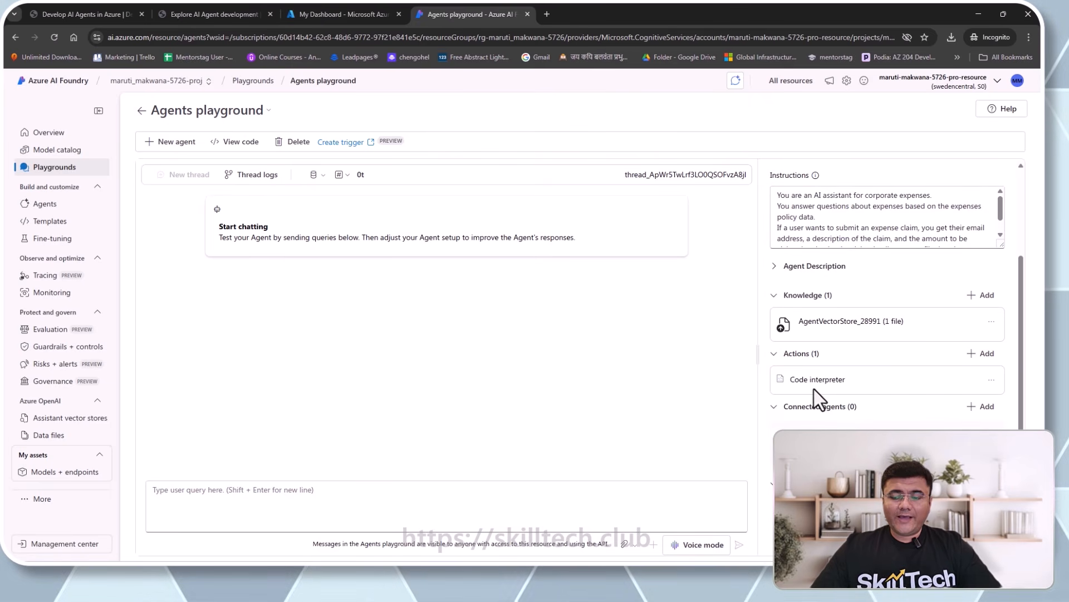
pyautogui.scroll(-2, 870, 390)
pyautogui.scroll(4, 871, 394)
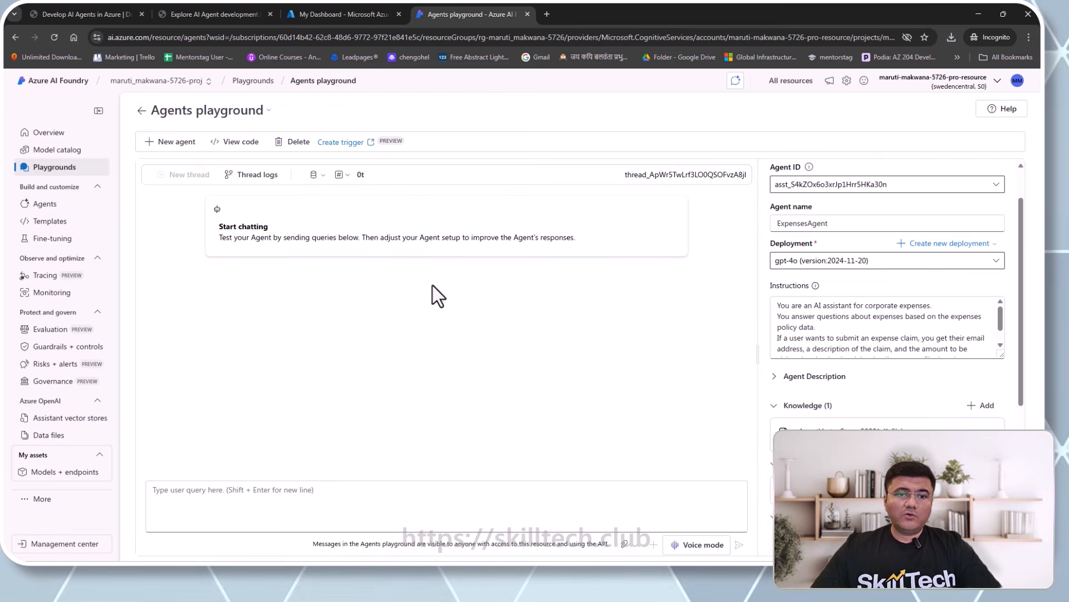
# - Send 'i want to submit expense claim for my dubai travel' to ExpensesAgent
pyautogui.click(334, 506)
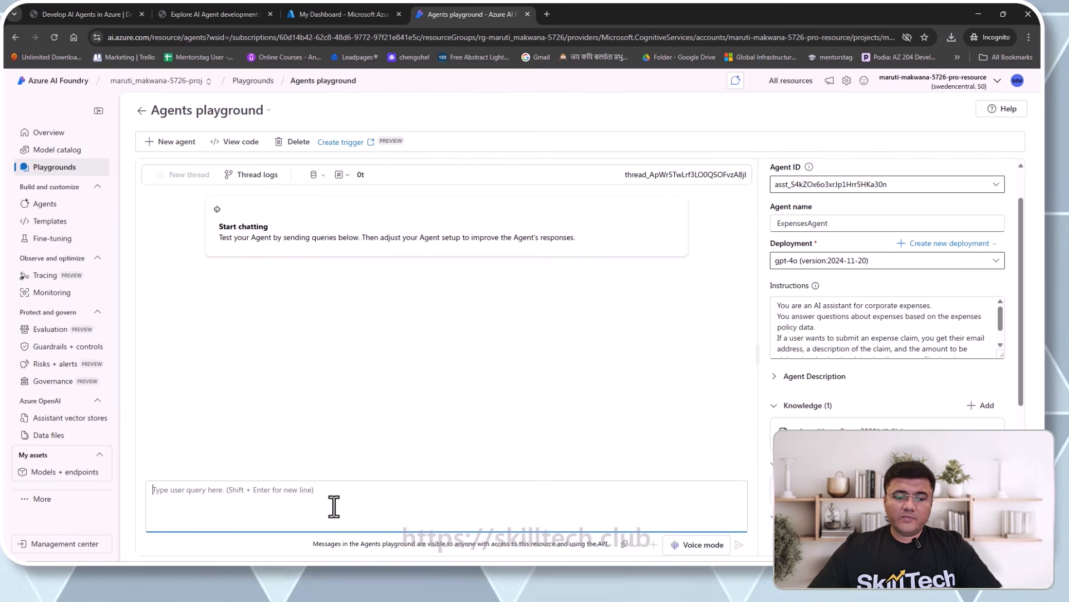
pyautogui.write('i want to')
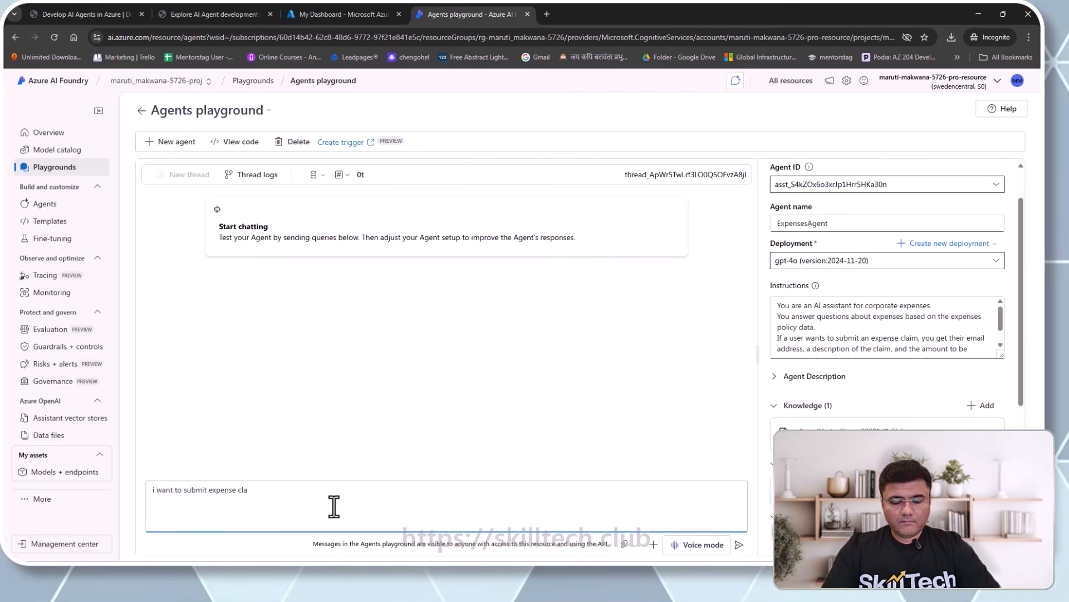
pyautogui.write('submit expense claim for')
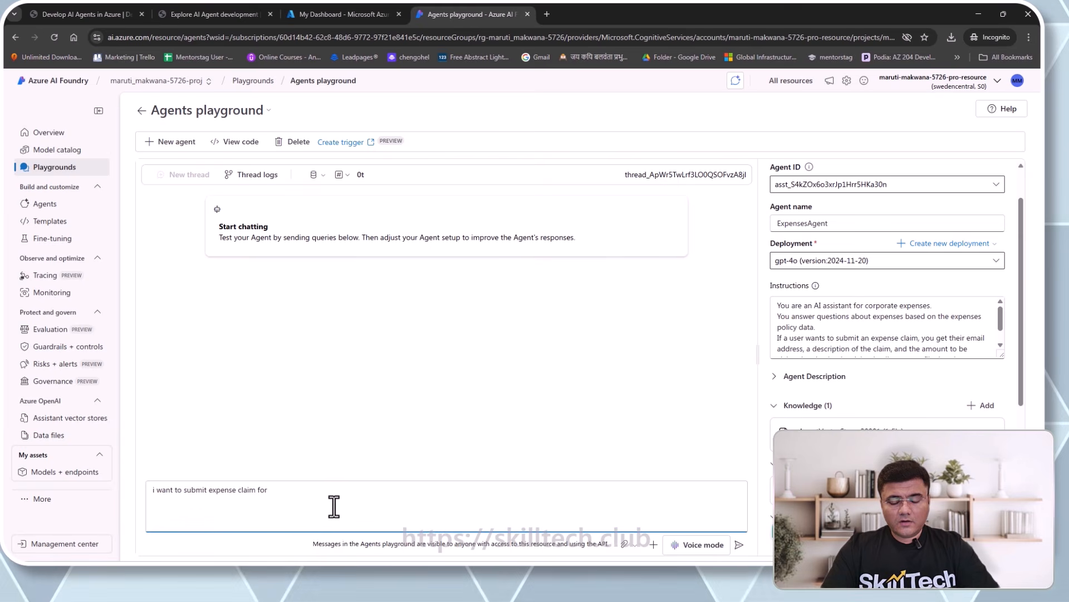
pyautogui.write(' my ')
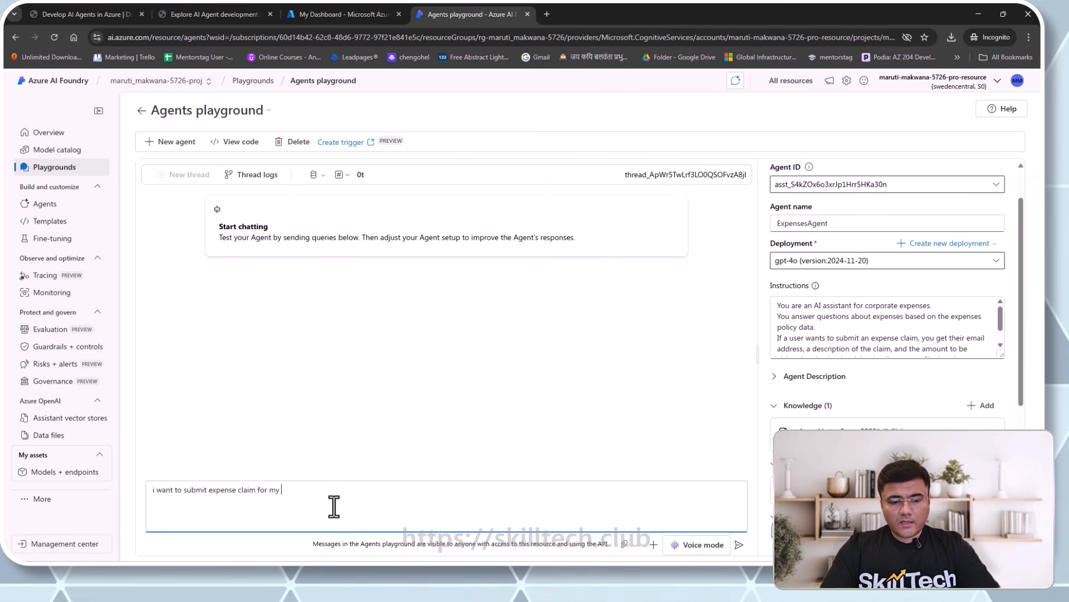
pyautogui.write('dubai')
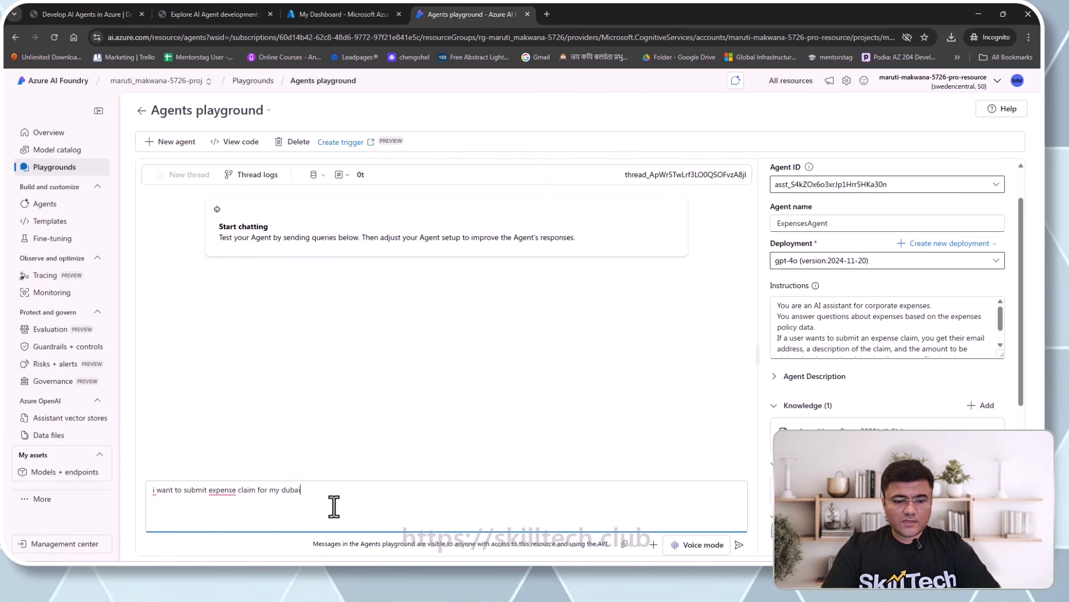
pyautogui.write(' travel')
pyautogui.press('Return')
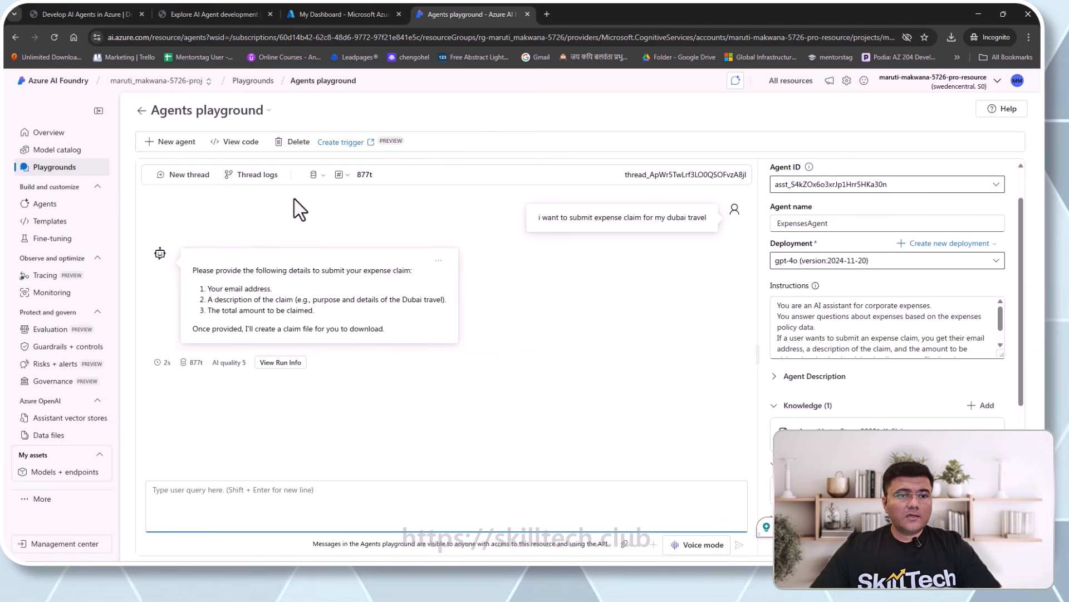
# - Inspect the latest thread's messages in My threads and ExpensesAgent's setup in My agents
pyautogui.click(47, 205)
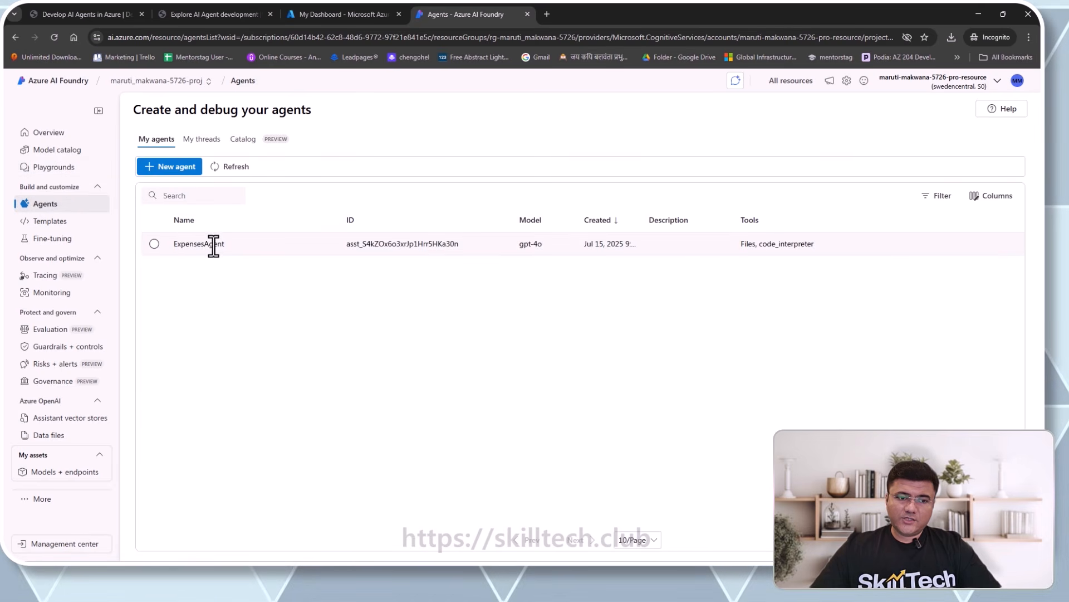
pyautogui.click(209, 146)
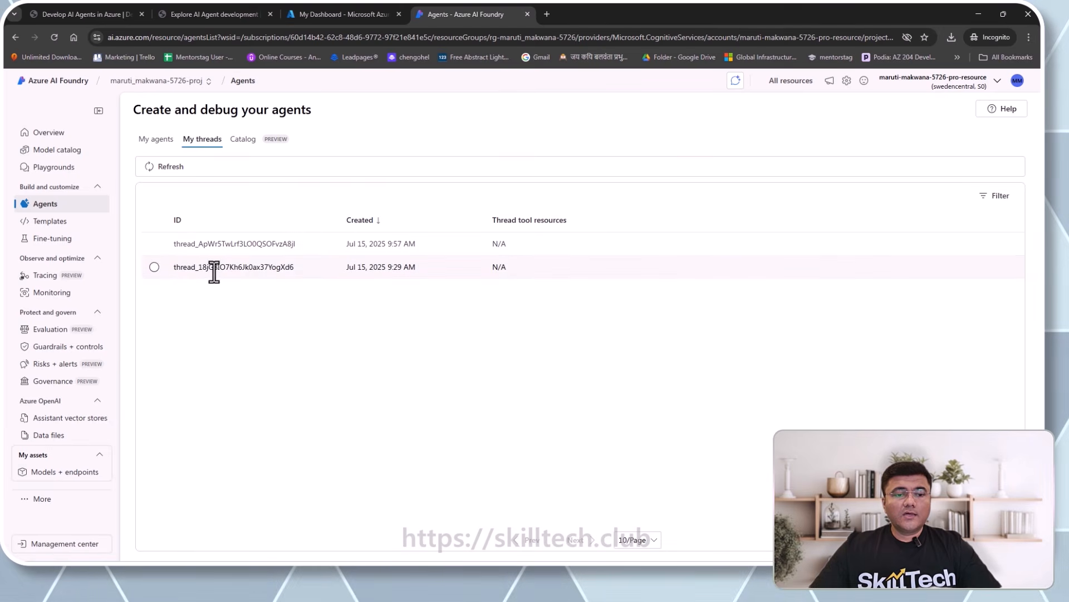
pyautogui.click(272, 243)
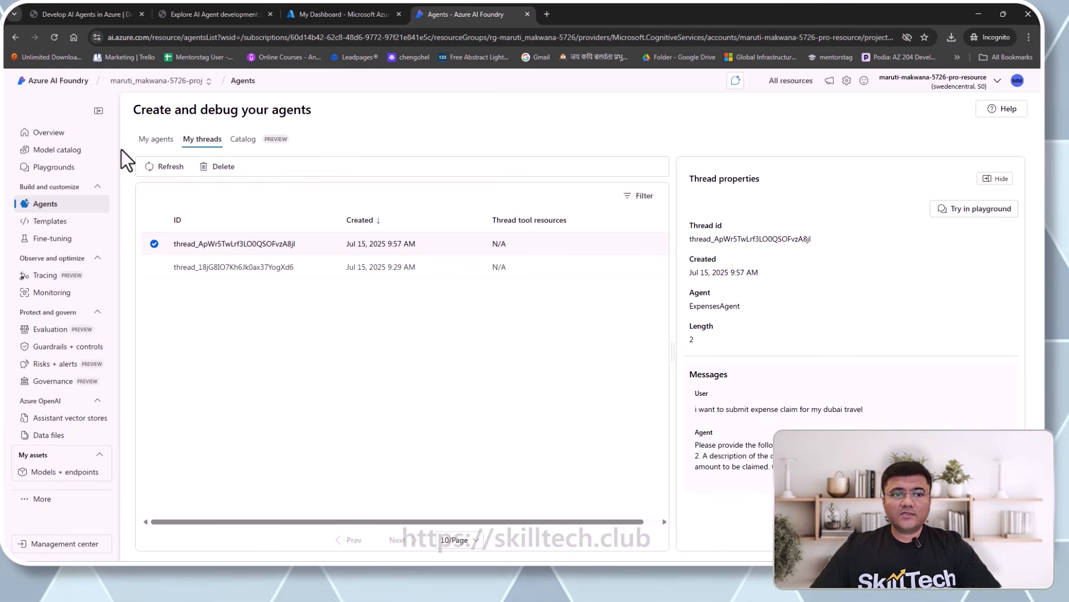
pyautogui.click(165, 148)
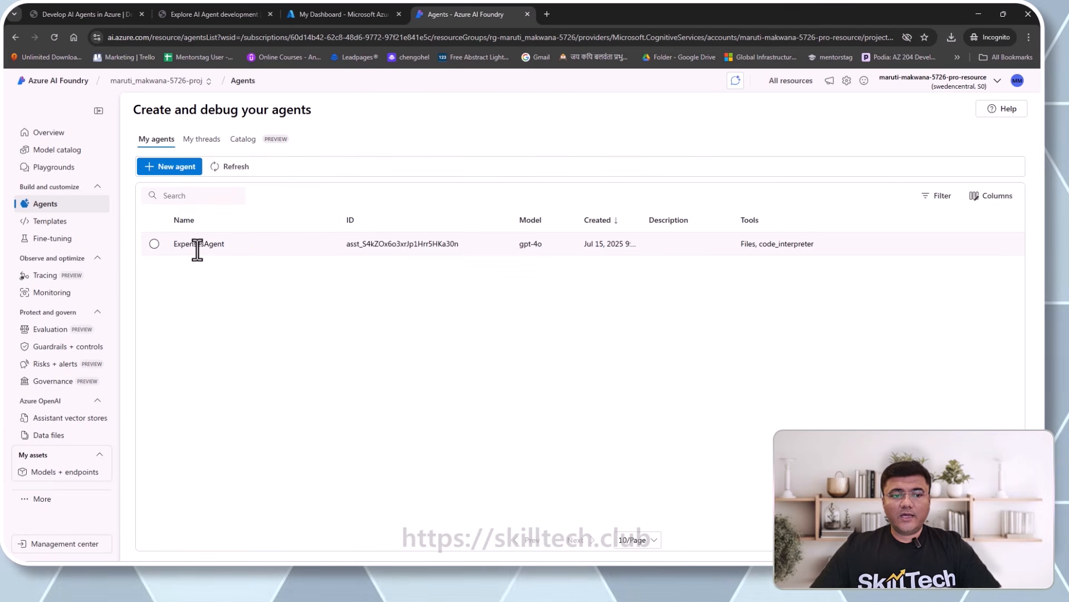
pyautogui.click(197, 245)
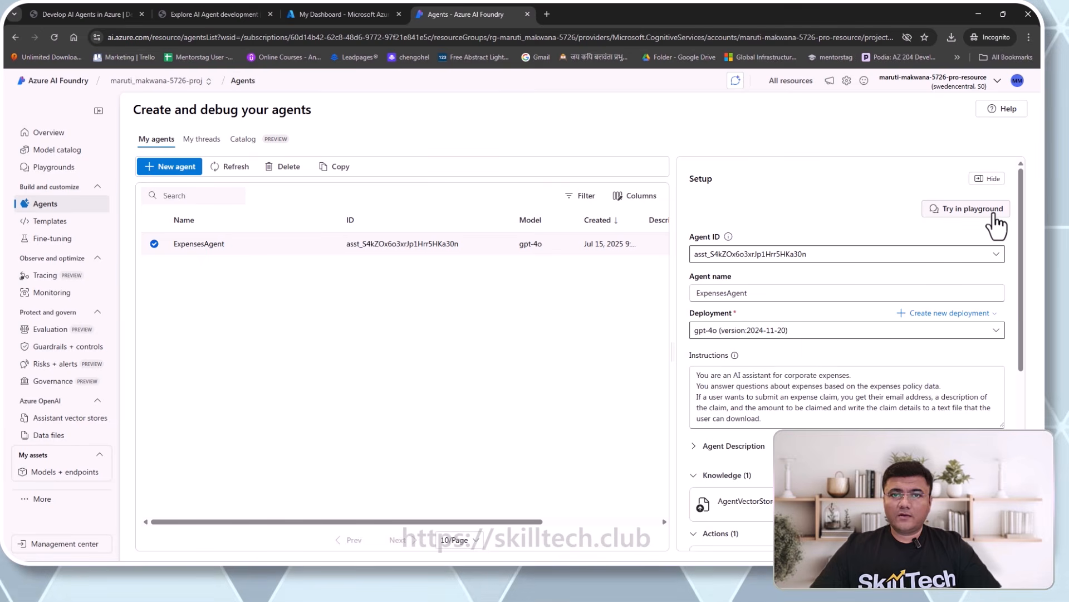
pyautogui.click(204, 143)
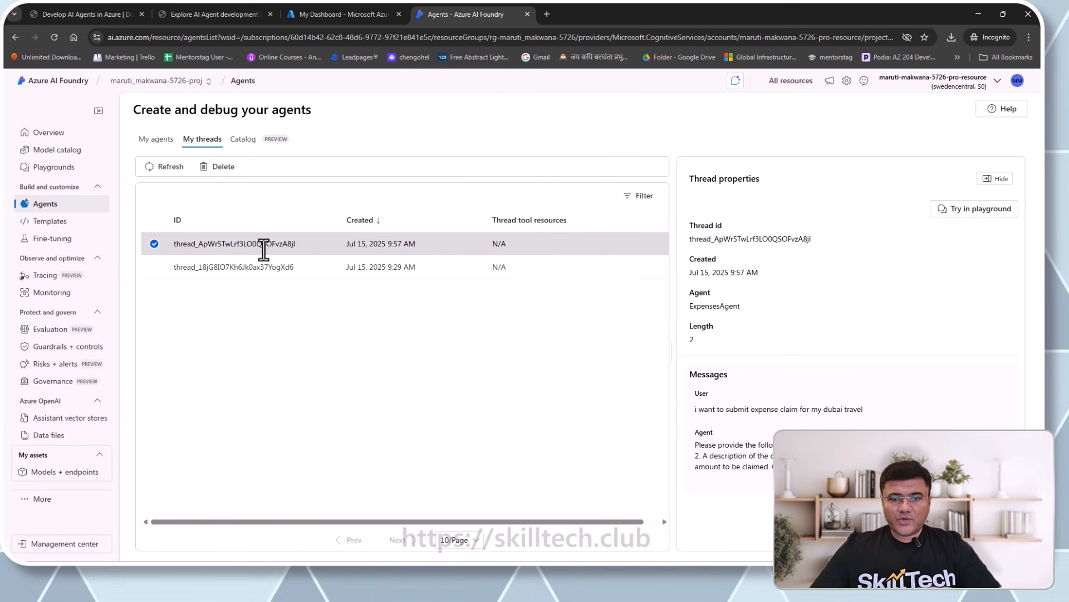
# - Reopen the Dubai claim thread in the playground and dismiss the recommendation survey
pyautogui.click(984, 209)
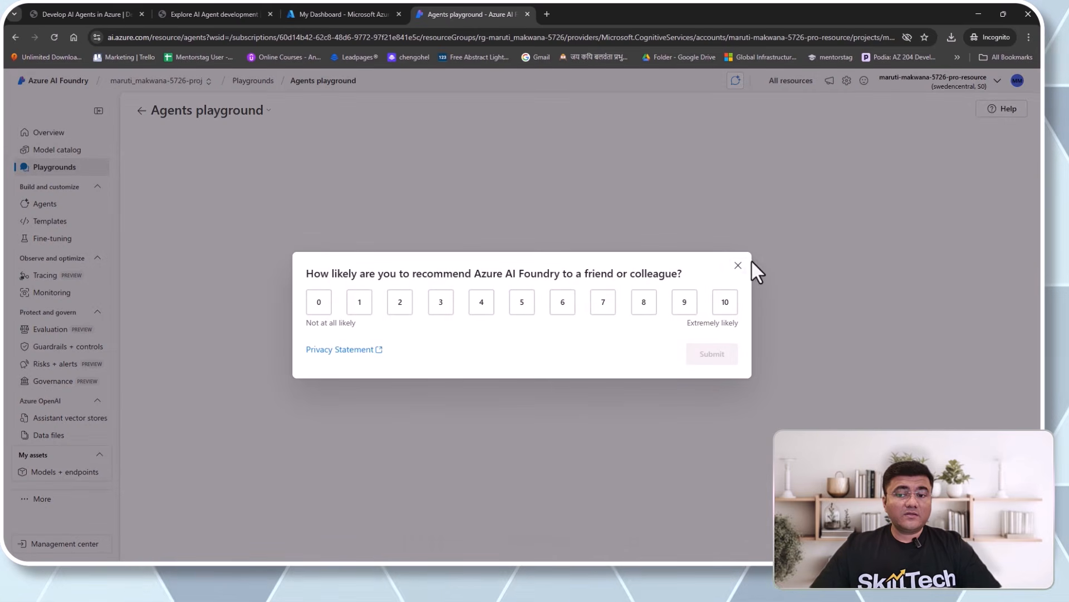
pyautogui.click(738, 265)
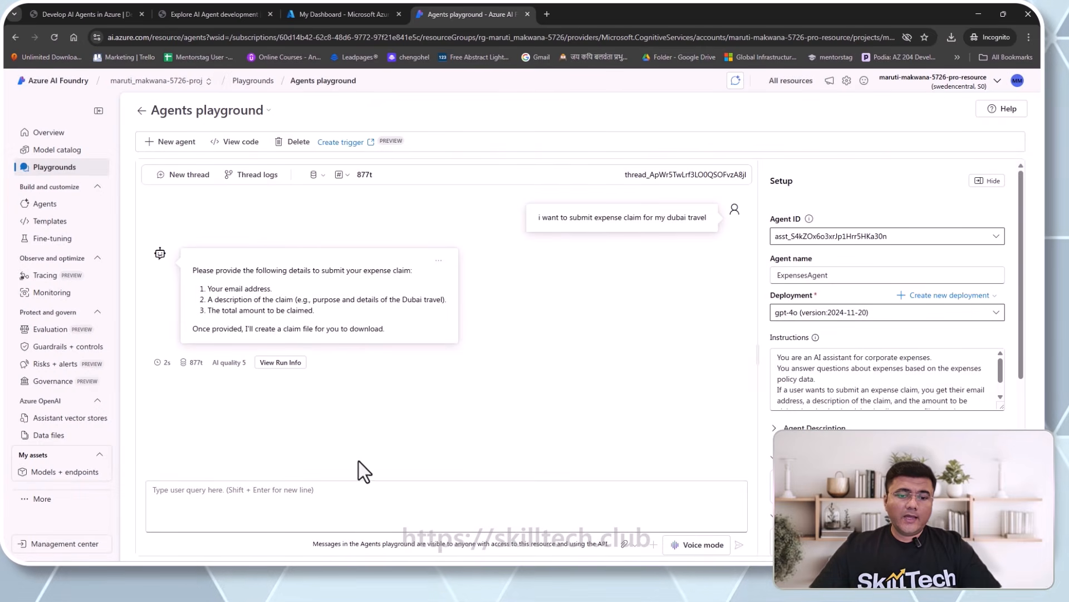
pyautogui.click(350, 499)
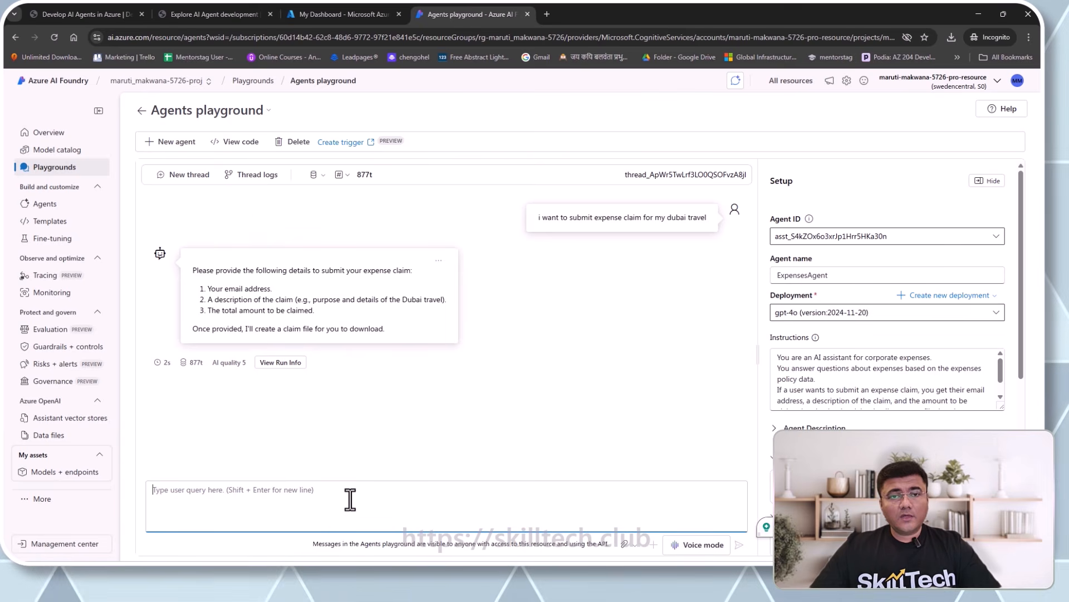
# - Bring up the Notepad hierarchy notes and highlight the AI-project, Language Model(gpt-4o), Agents and Threads levels
pyautogui.click(762, 537)
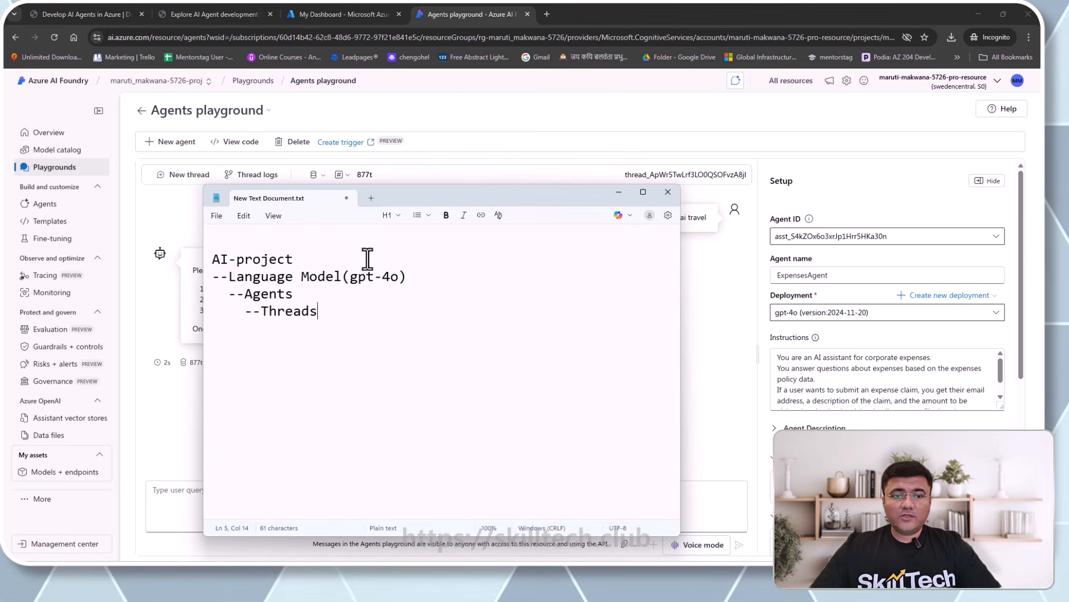
pyautogui.moveTo(214, 259); pyautogui.dragTo(299, 256)
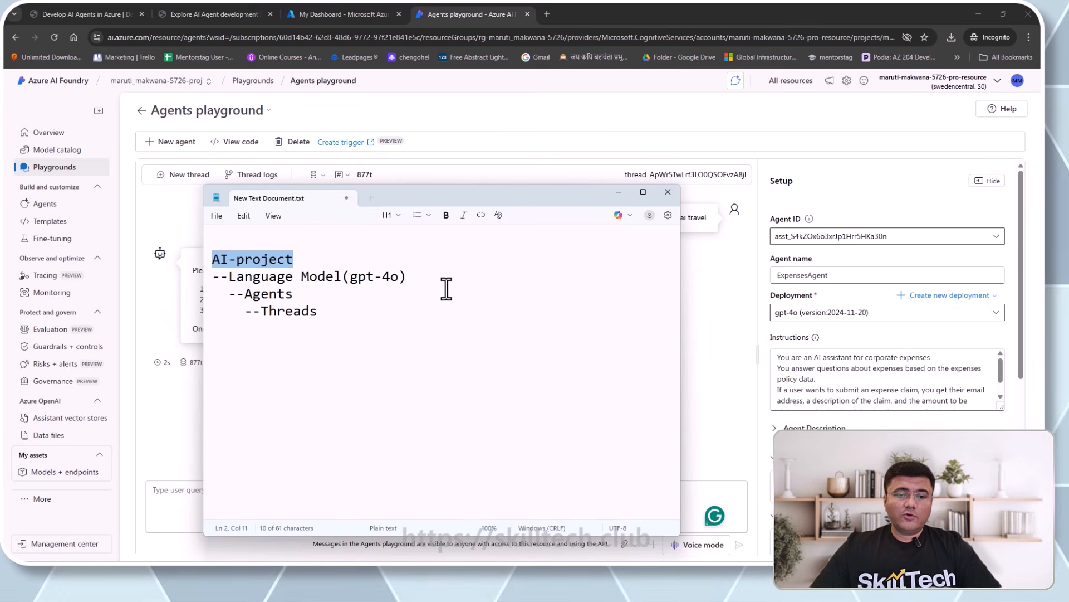
pyautogui.moveTo(413, 275); pyautogui.dragTo(199, 277)
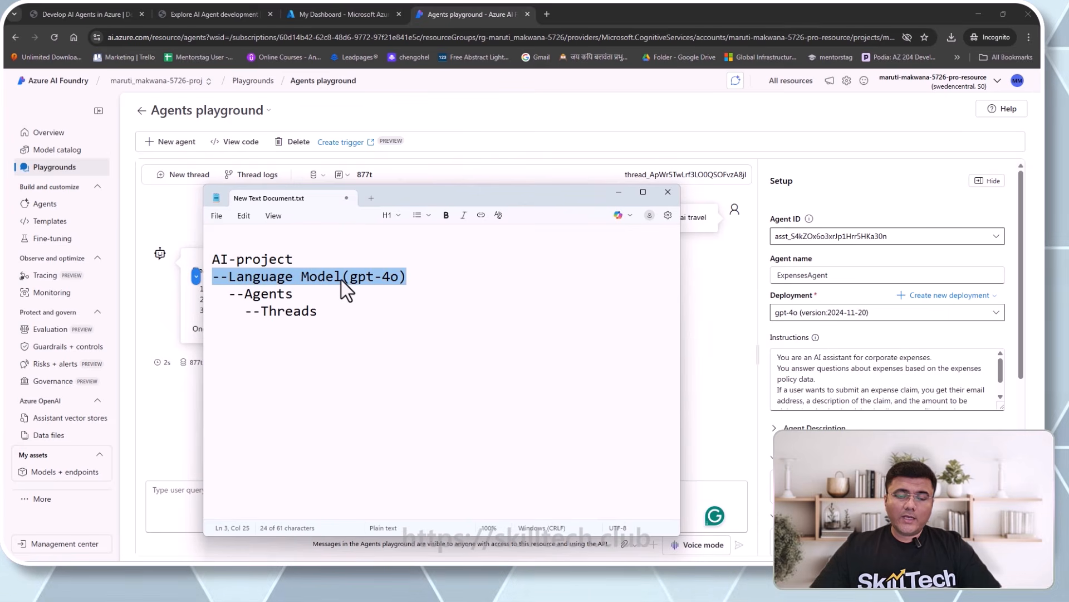
pyautogui.moveTo(294, 293); pyautogui.dragTo(228, 295)
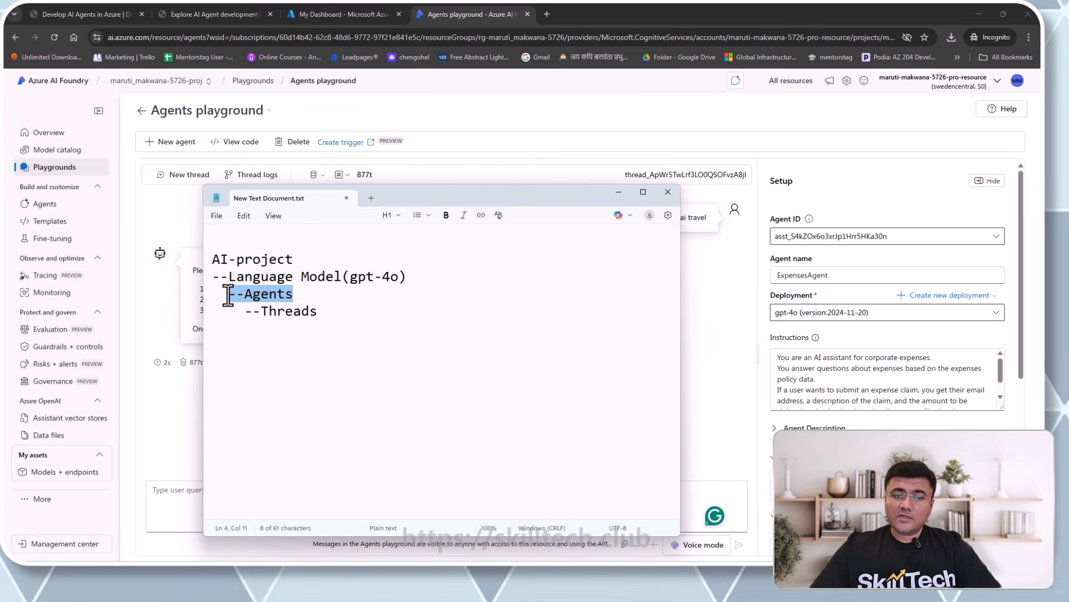
pyautogui.moveTo(322, 310); pyautogui.dragTo(244, 312)
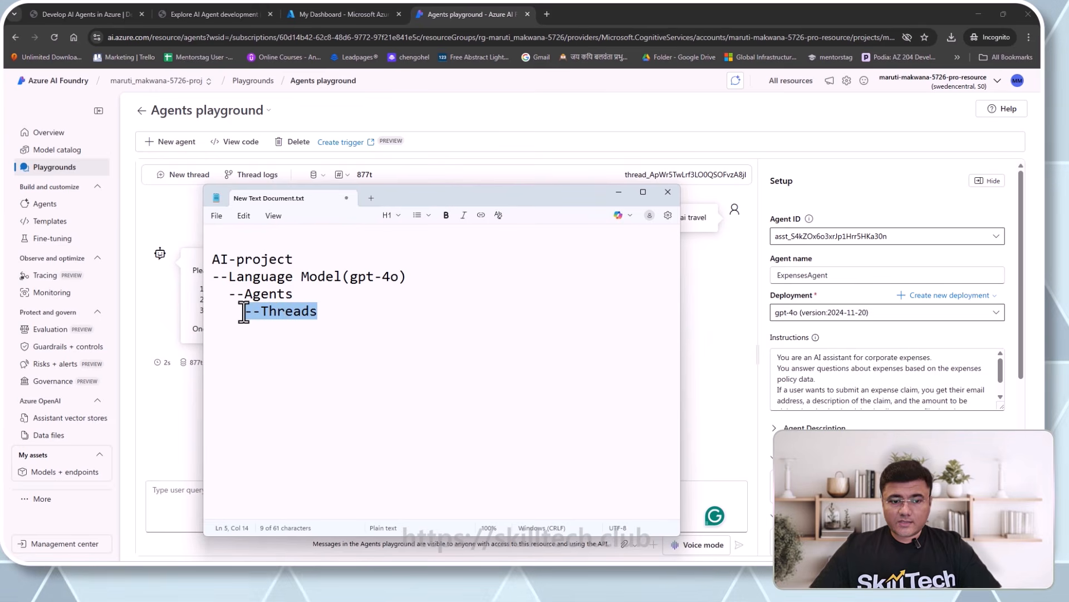
# - Append '(id)' to the Agents and Threads lines and reposition the Notepad window
pyautogui.click(293, 294)
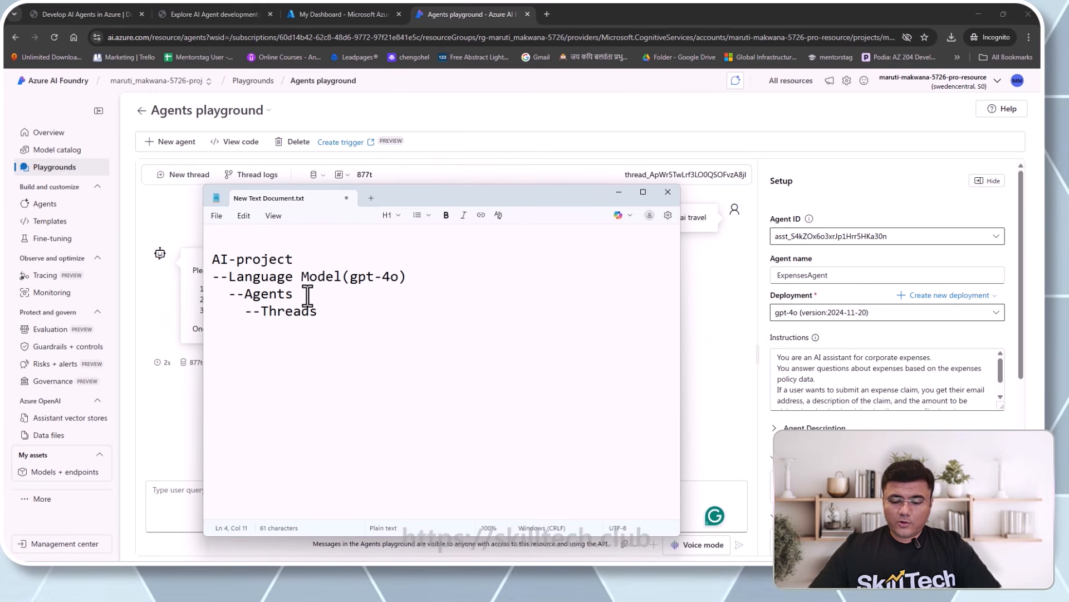
pyautogui.write('()')
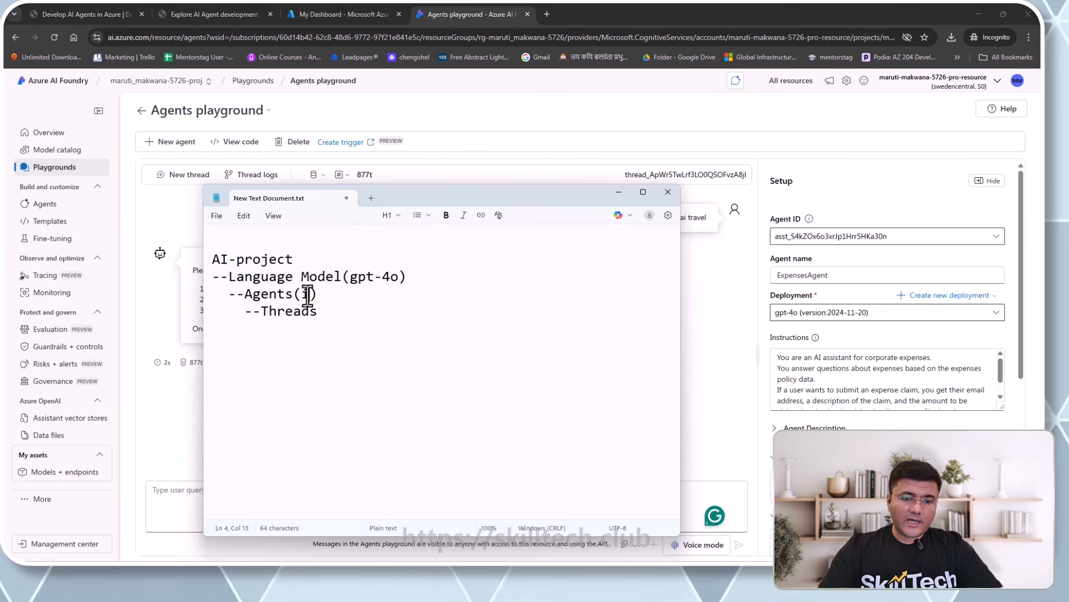
pyautogui.write('id()')
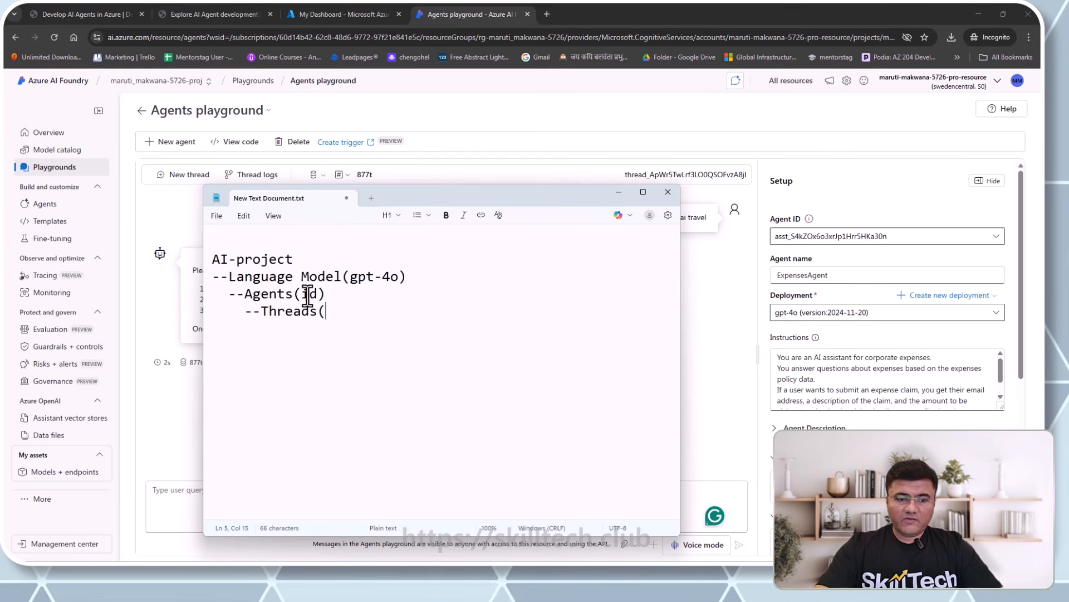
pyautogui.press('Left')
pyautogui.write('id')
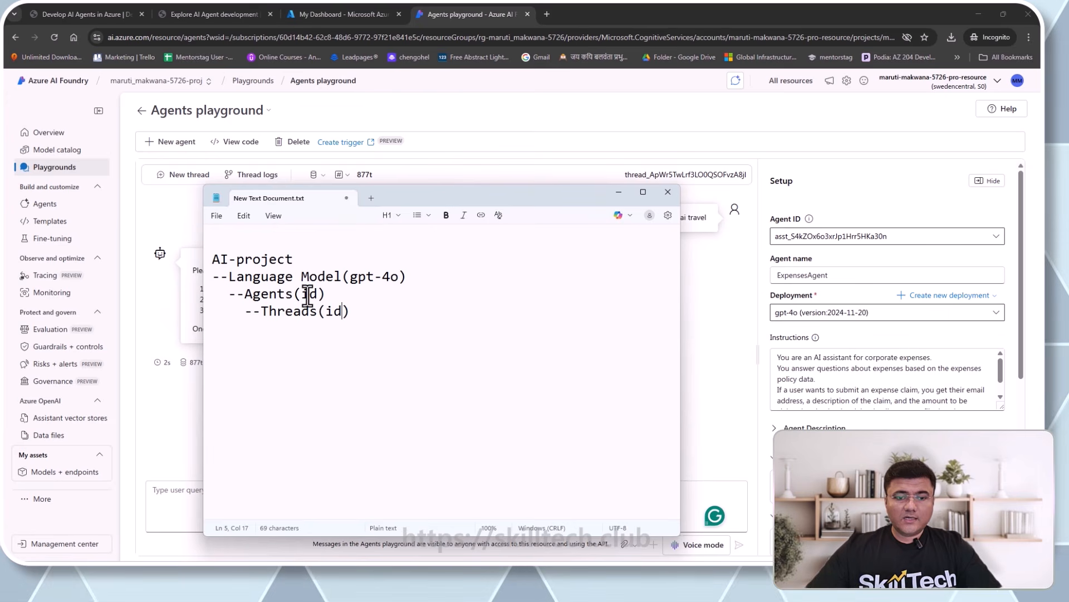
pyautogui.moveTo(551, 196); pyautogui.dragTo(525, 220)
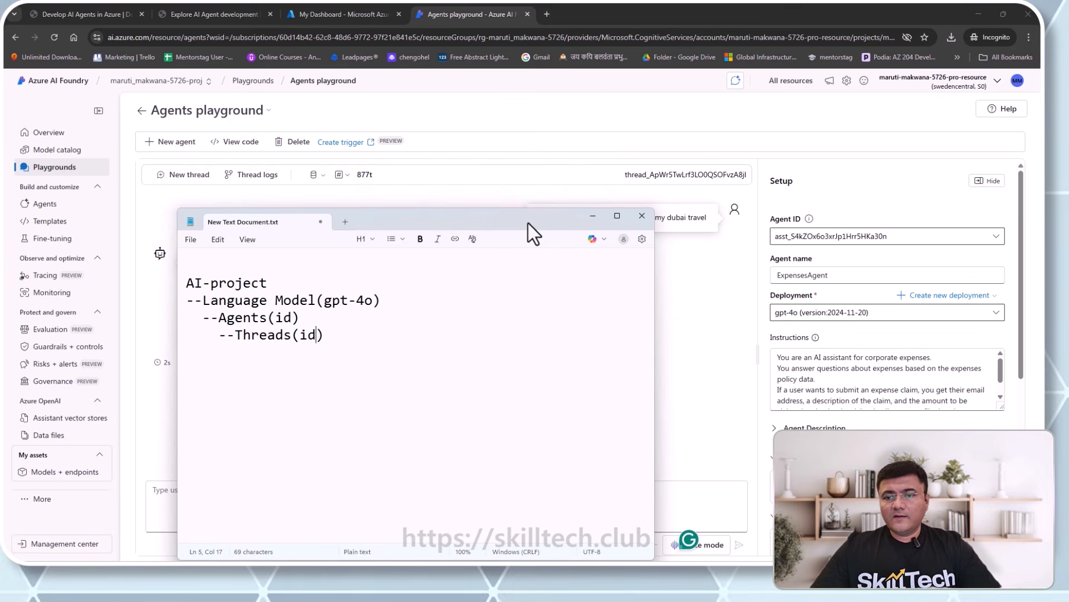
pyautogui.moveTo(528, 223); pyautogui.dragTo(509, 211)
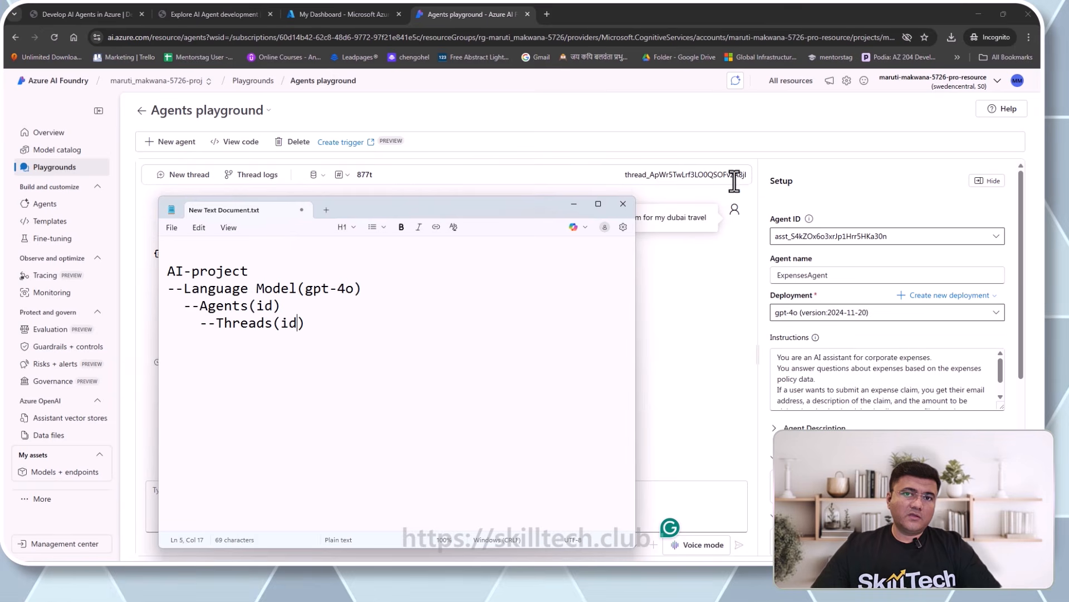
pyautogui.moveTo(322, 325); pyautogui.dragTo(168, 268)
pyautogui.click(358, 356)
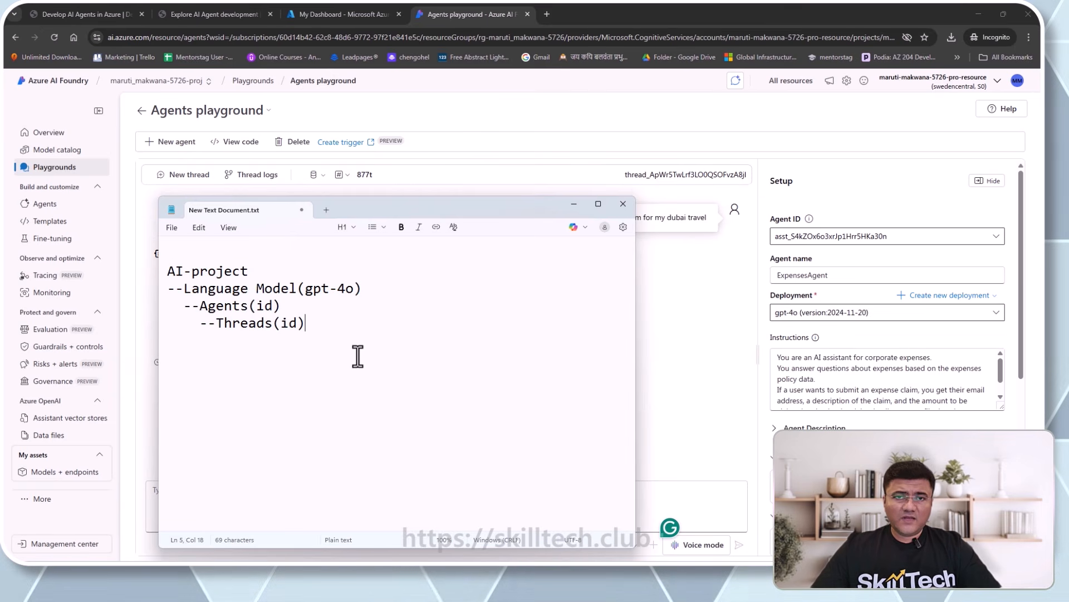